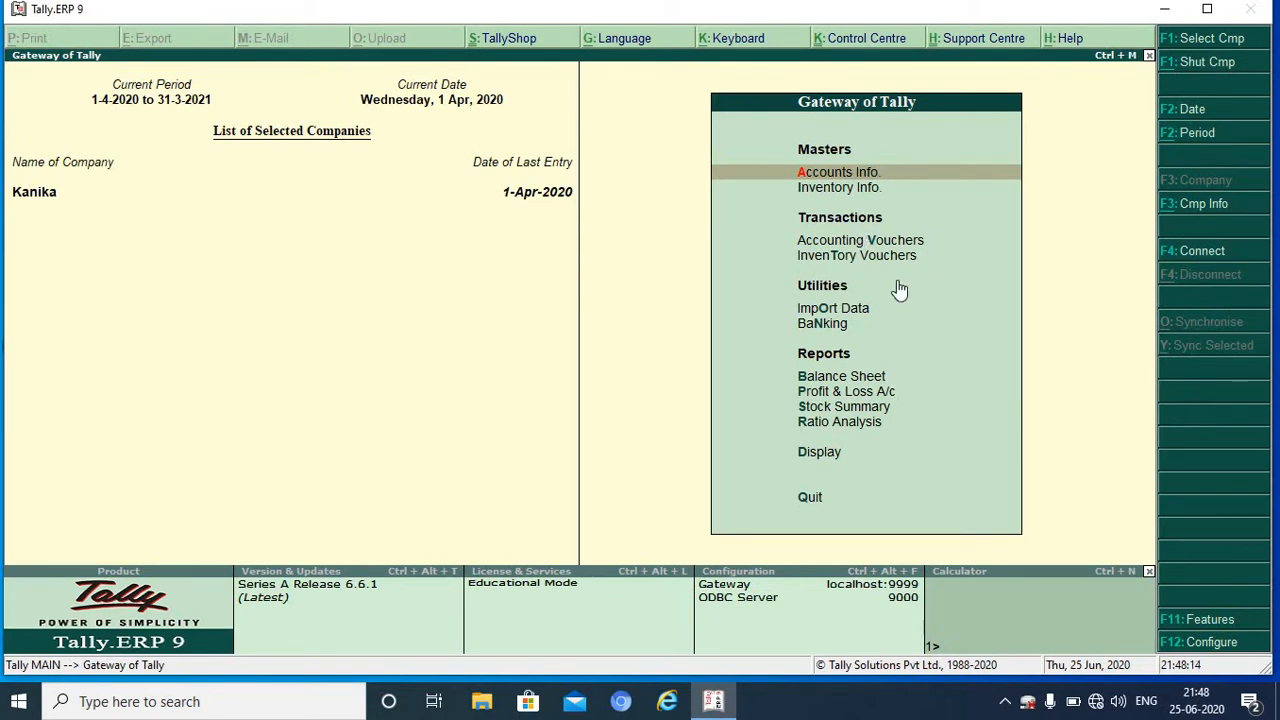
# Step: Begin creating a new company named E Way Bill
pyautogui.hotkey('alt', 'F3')
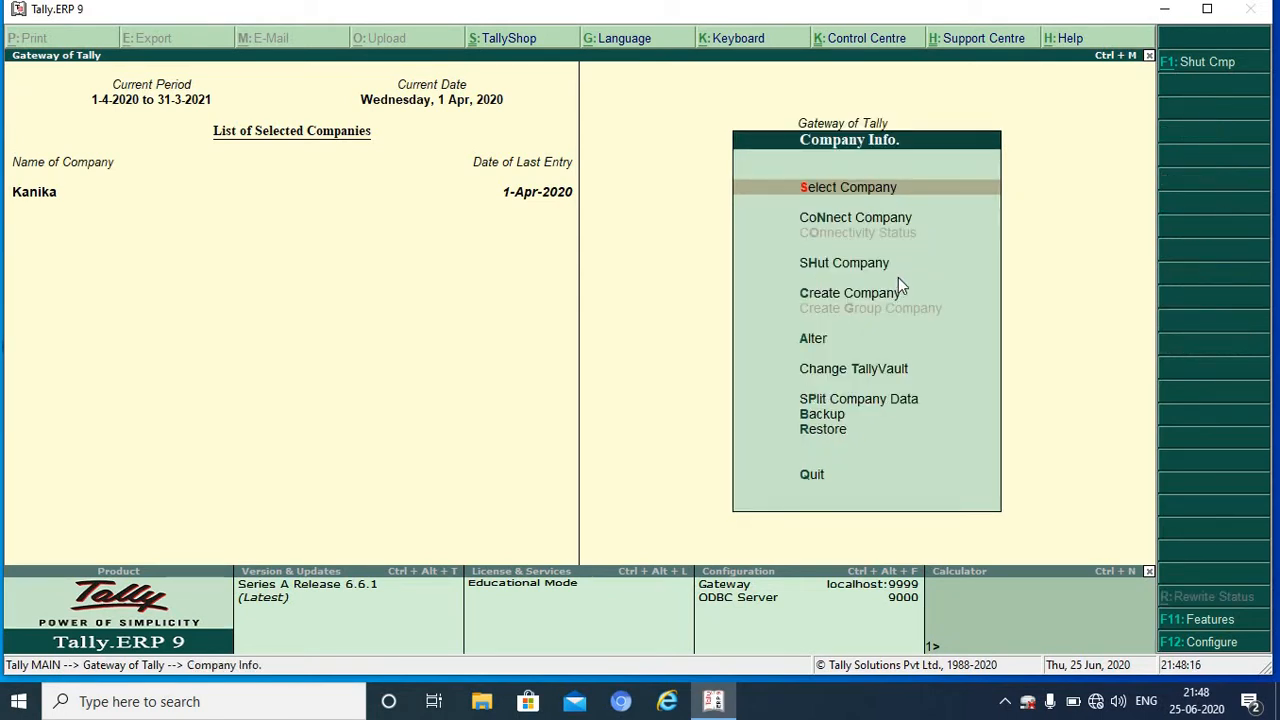
pyautogui.press('Down')
pyautogui.click(897, 277)
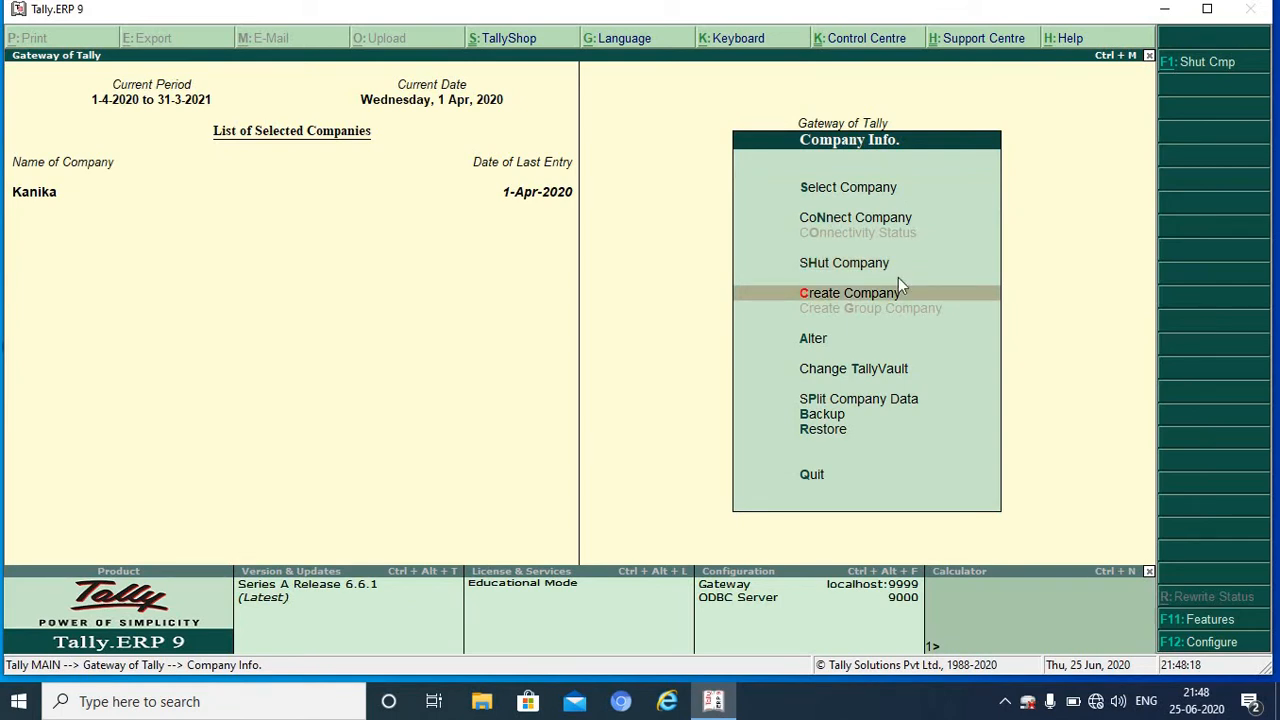
pyautogui.press('Return')
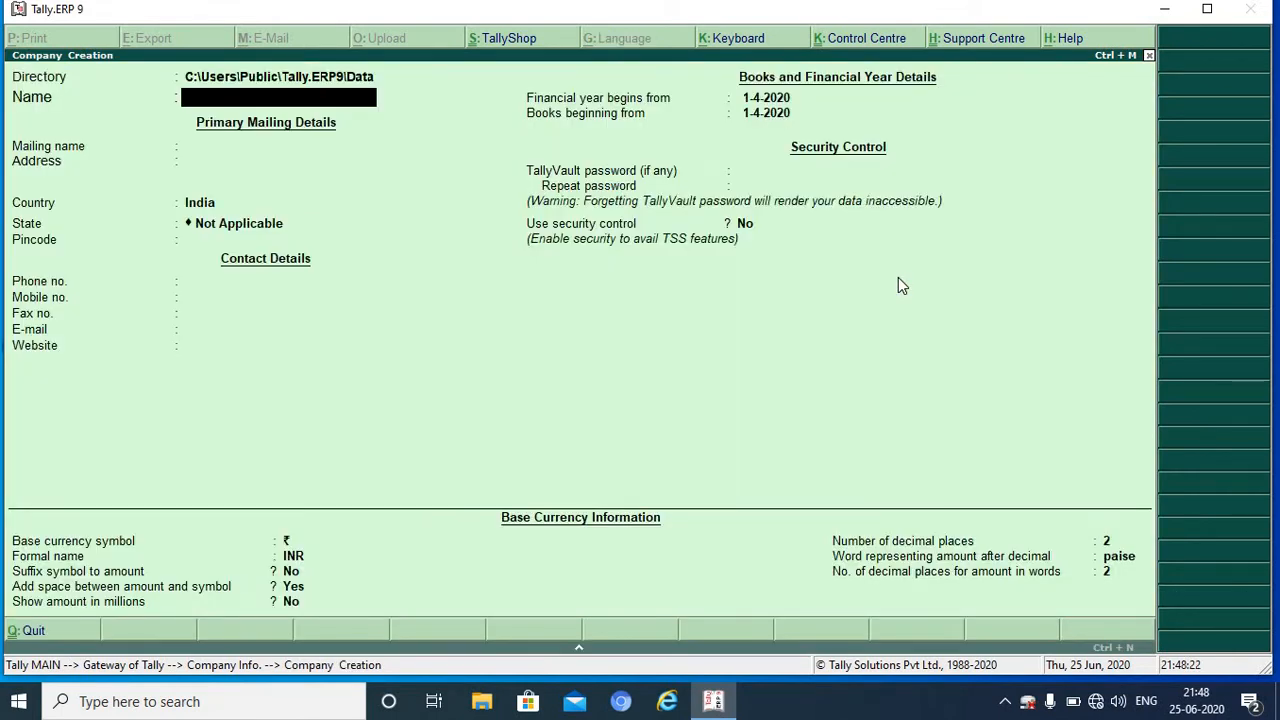
pyautogui.write('E Way Bil')
pyautogui.press('Return')
pyautogui.press('Return')
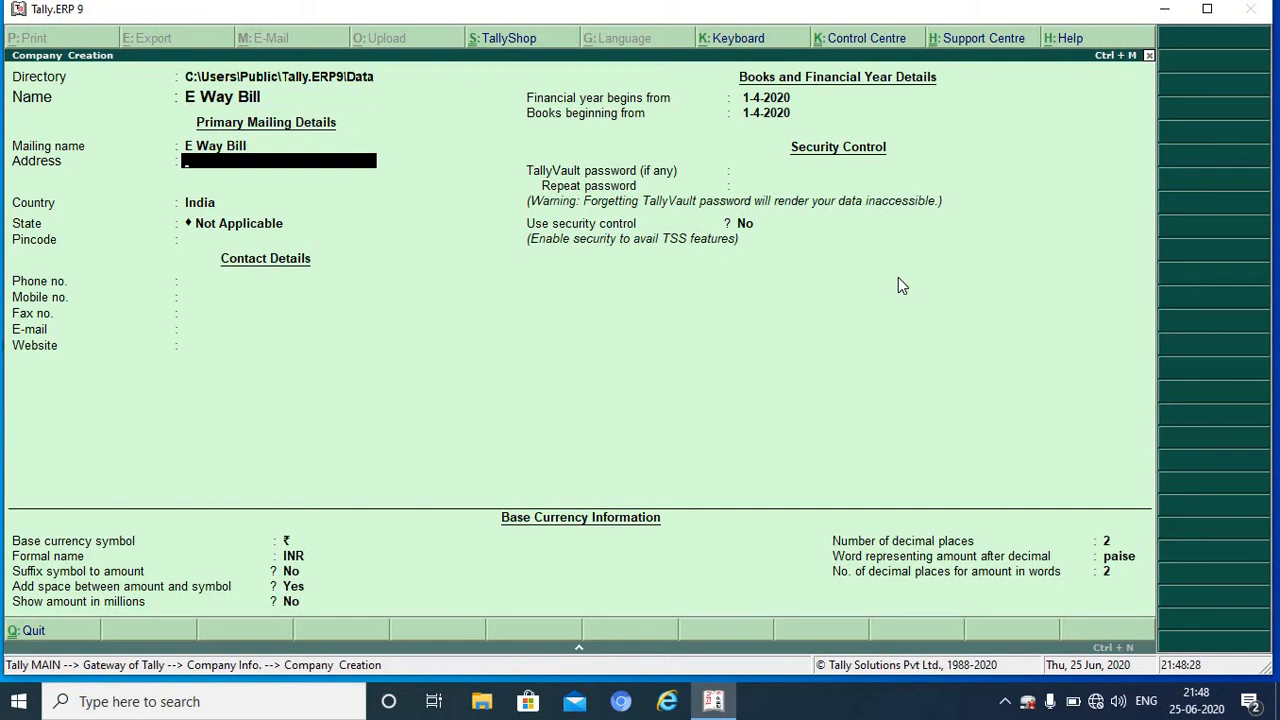
# Step: Enter the address Tilak Road, Dehradun and set the state to Uttarakhand
pyautogui.write('Tilak Road')
pyautogui.press('Return')
pyautogui.write('Dehradun')
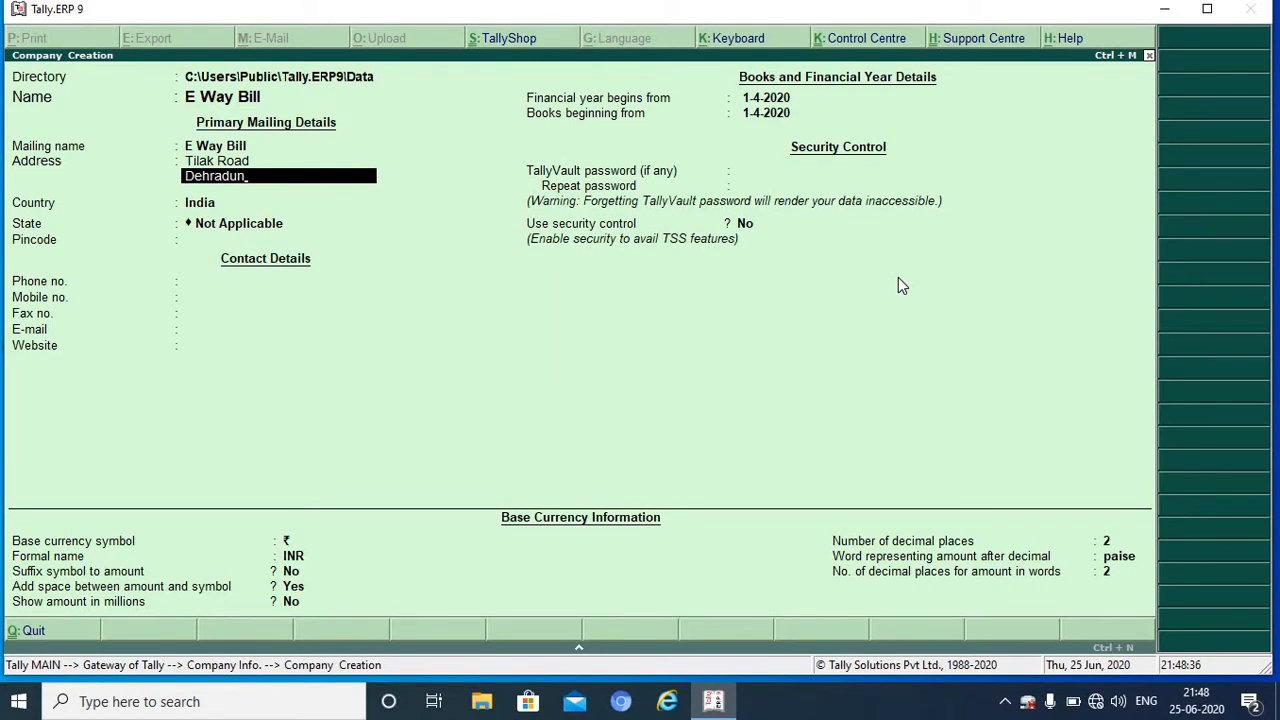
pyautogui.press('Return')
pyautogui.press('Return')
pyautogui.press('Return')
pyautogui.write('U')
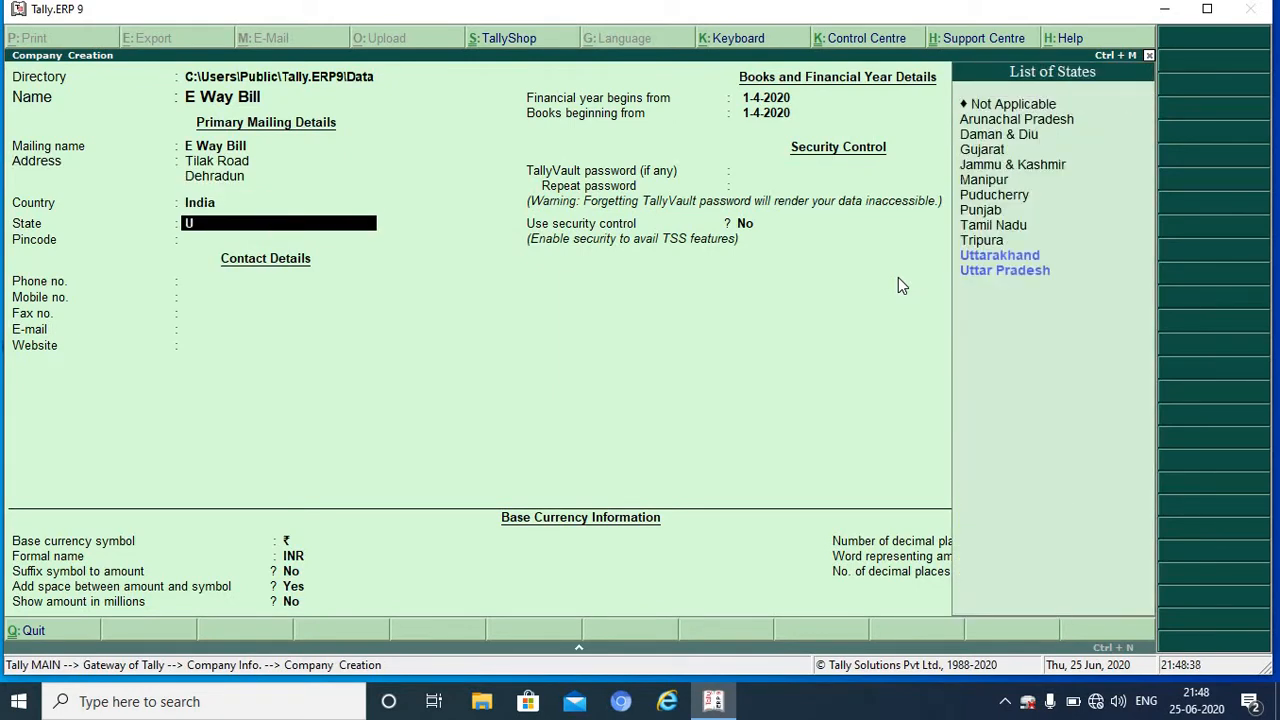
pyautogui.press('Return')
pyautogui.press('Return')
pyautogui.press('Return')
pyautogui.press('Return')
pyautogui.press('Return')
pyautogui.press('Return')
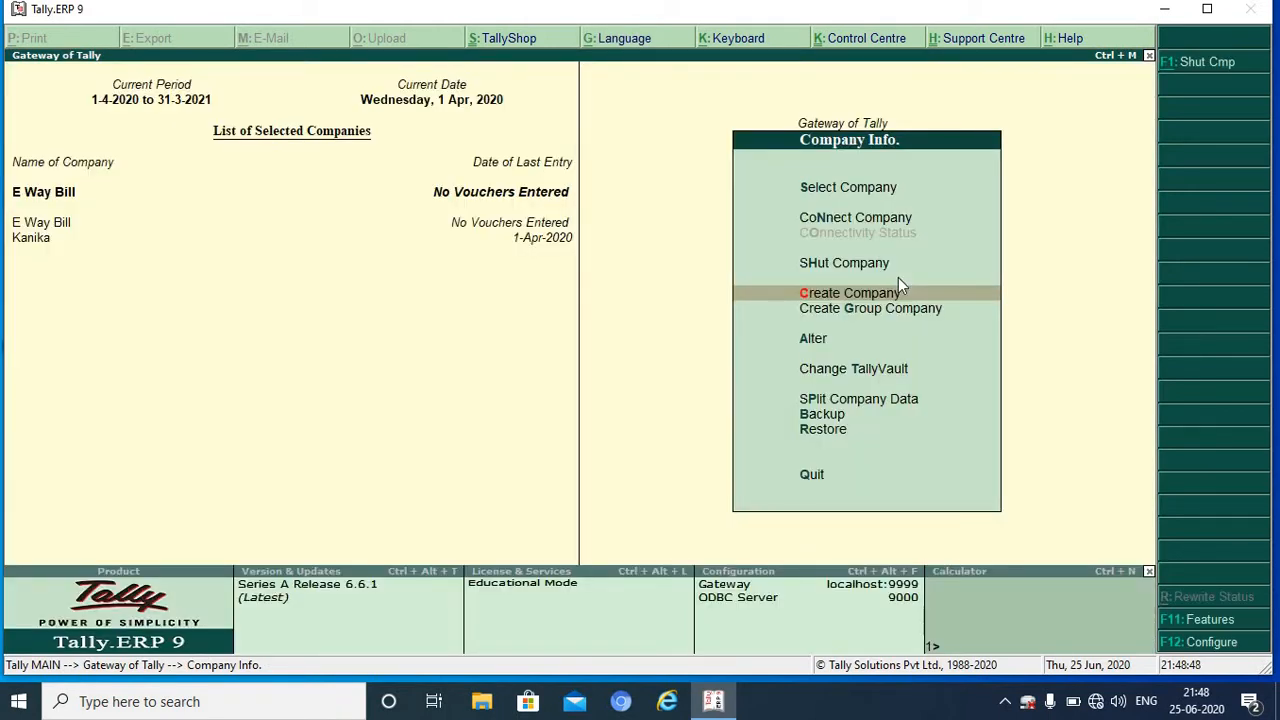
# Step: Turn on GST and open the company's GST details in Statutory & Taxation
pyautogui.press('Escape')
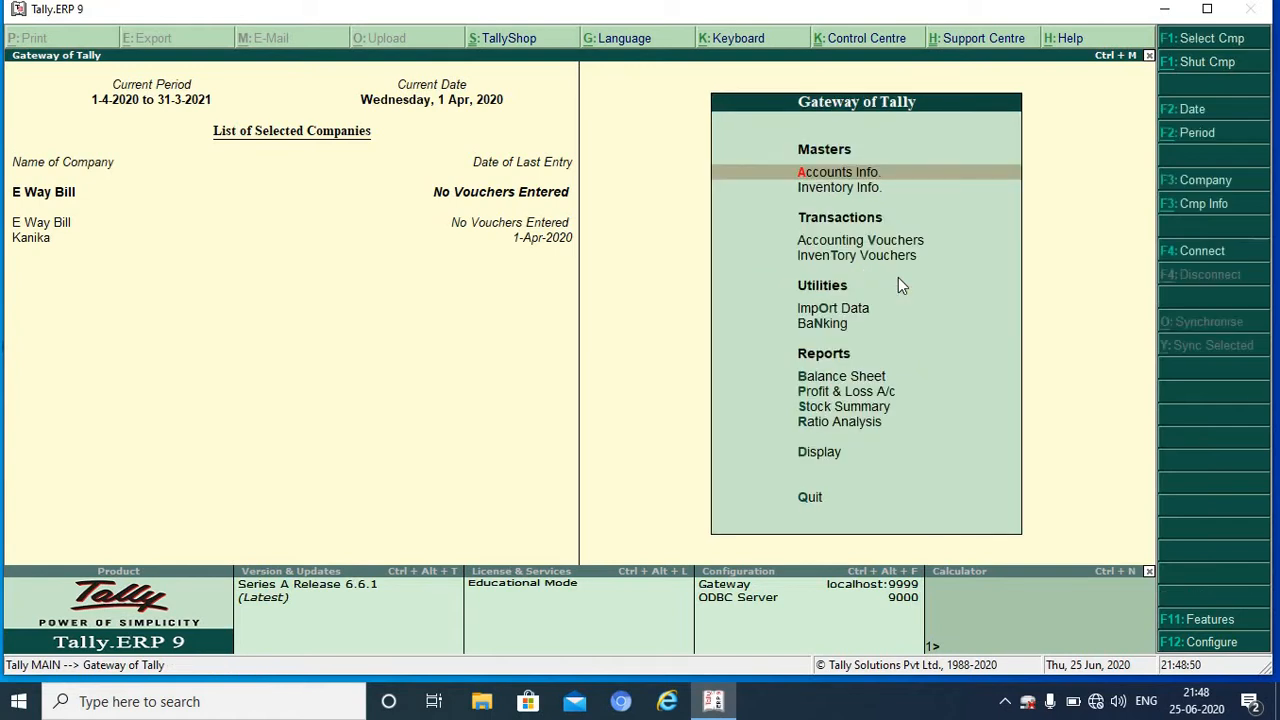
pyautogui.press('F11')
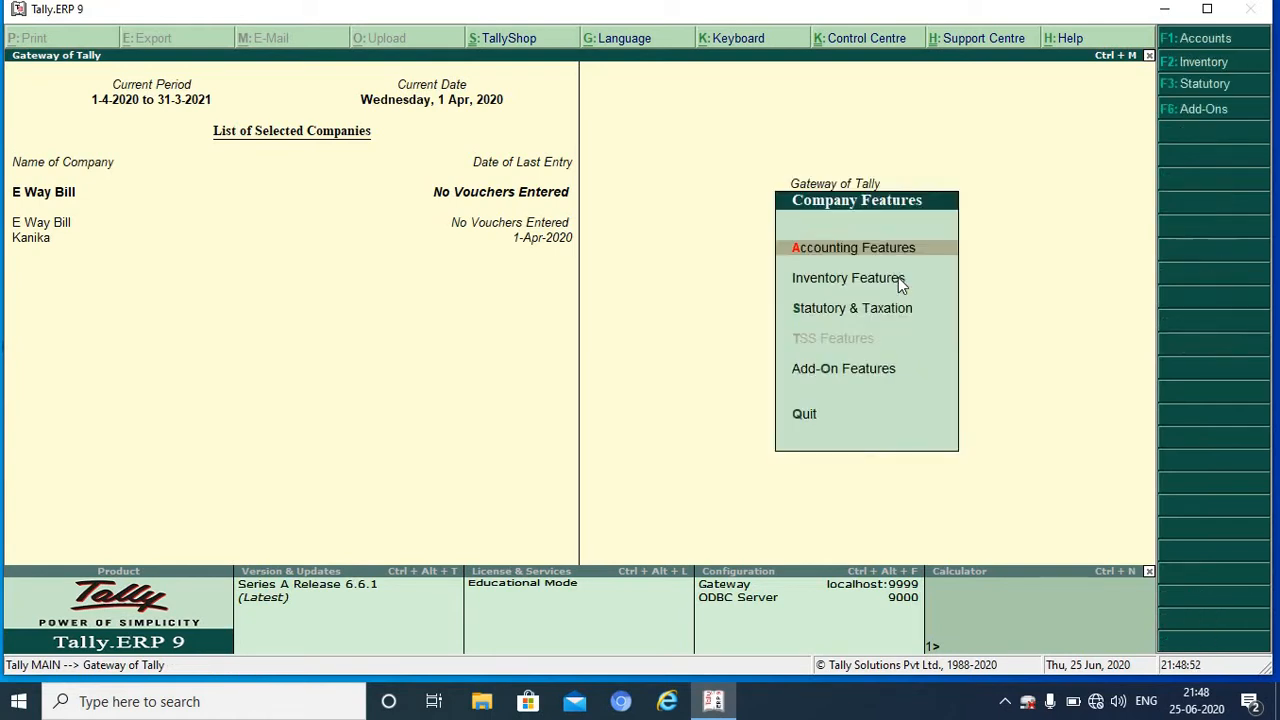
pyautogui.press('s')
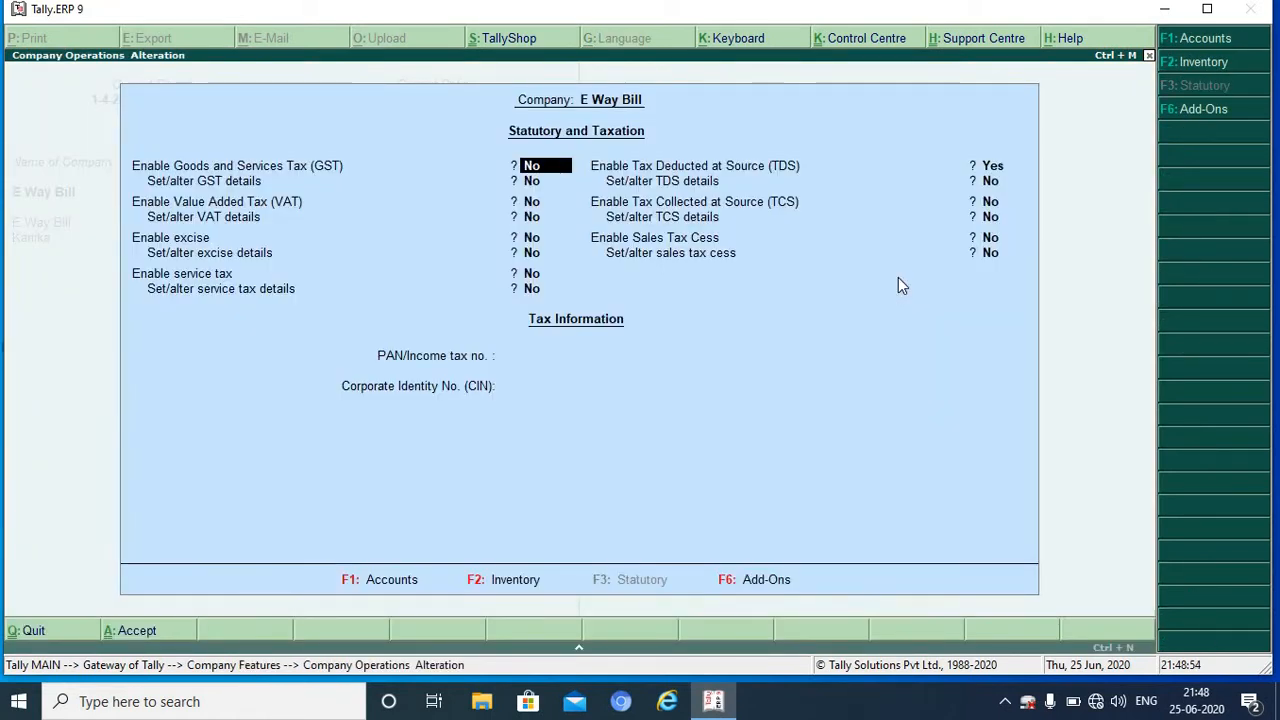
pyautogui.write('y')
pyautogui.press('Return')
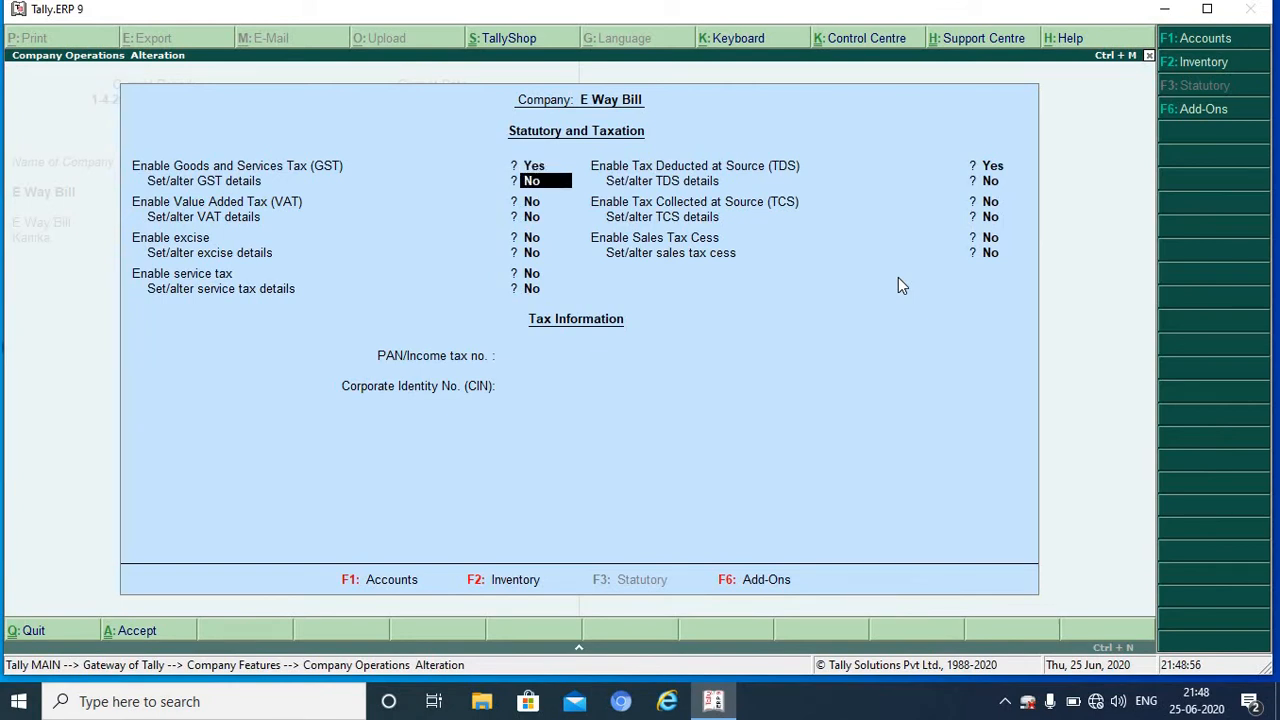
pyautogui.write('y')
pyautogui.press('Return')
pyautogui.press('Return')
pyautogui.press('Return')
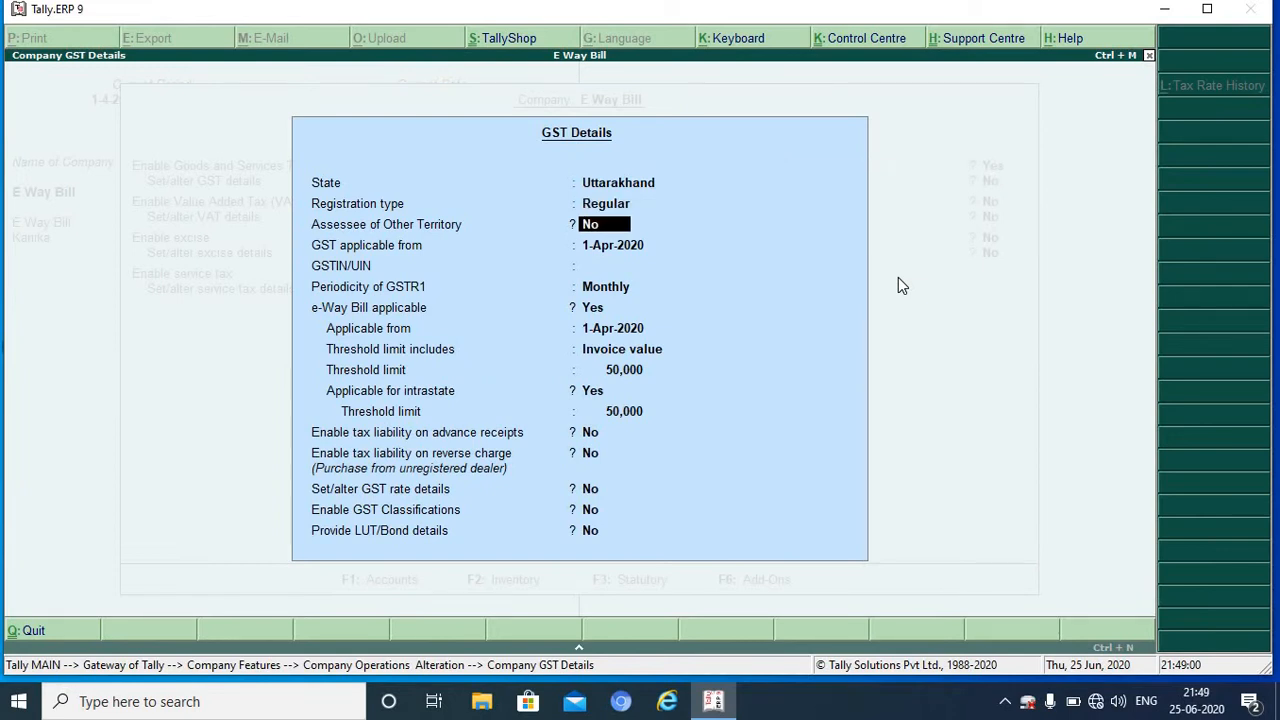
# Step: Enter the company's GSTIN, keeping e-Way Bill applicable with an invoice-value threshold
pyautogui.press('Return')
pyautogui.press('Return')
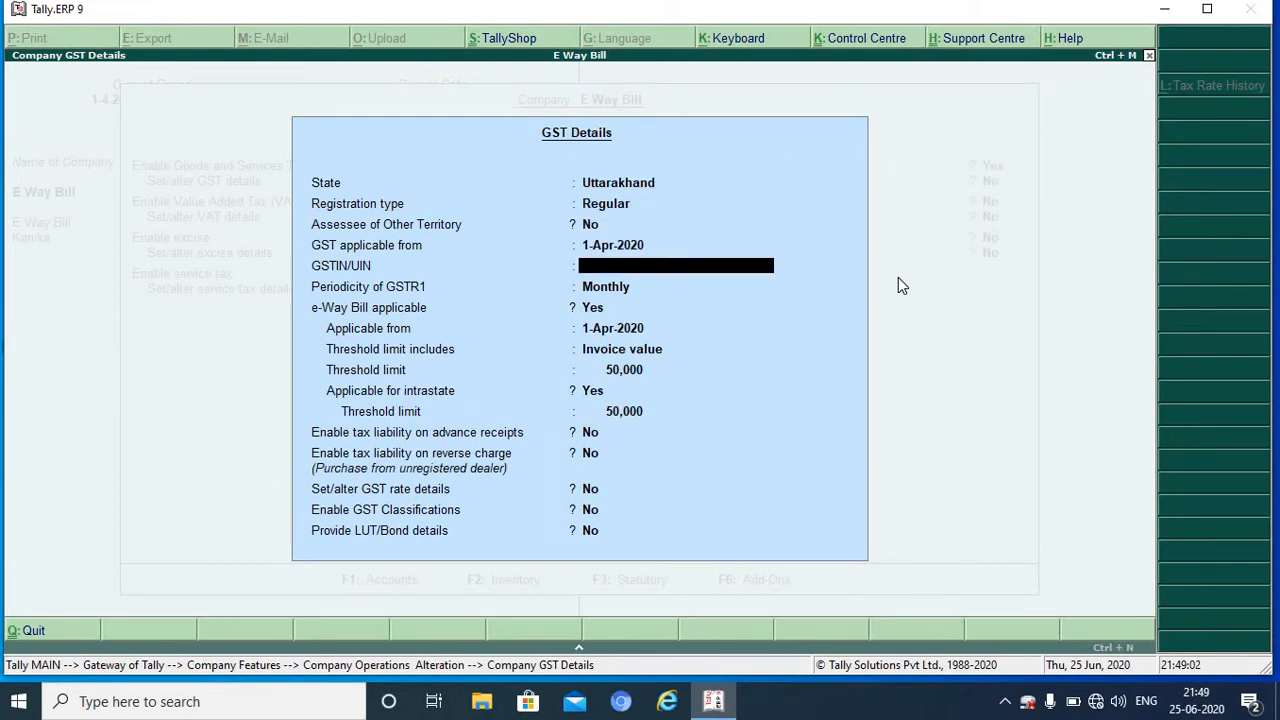
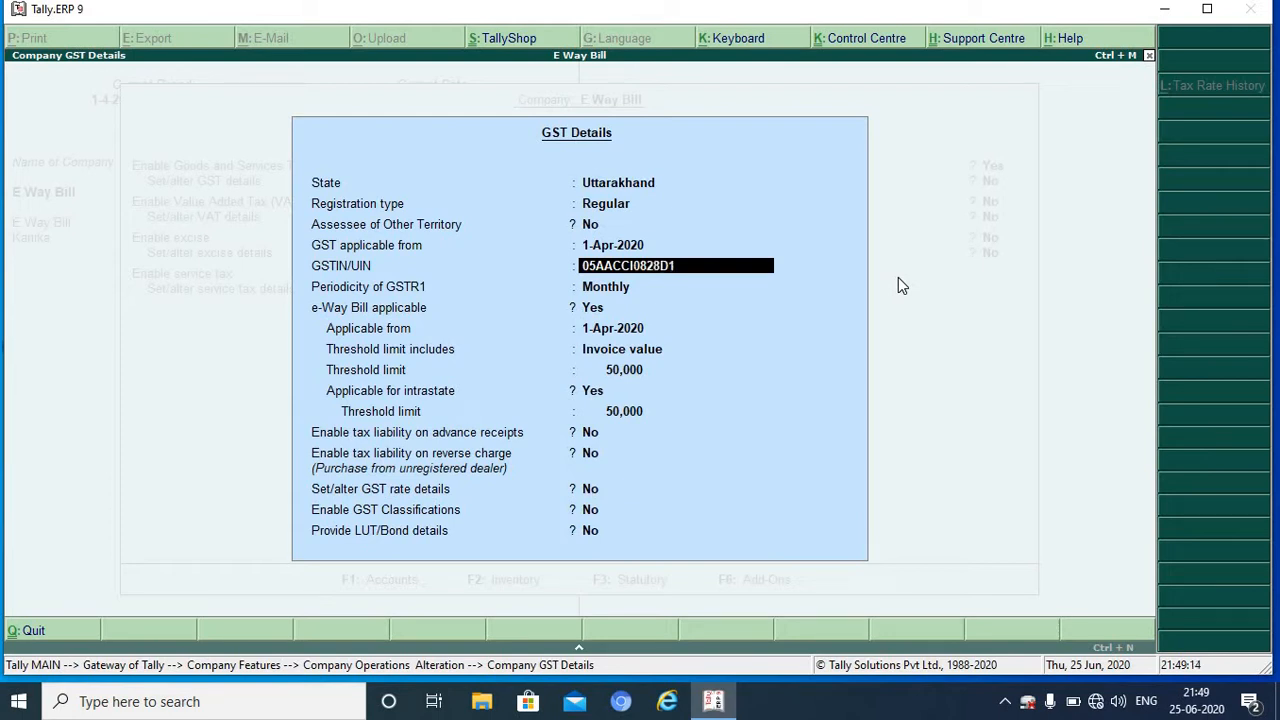
pyautogui.press('Return')
pyautogui.press('Return')
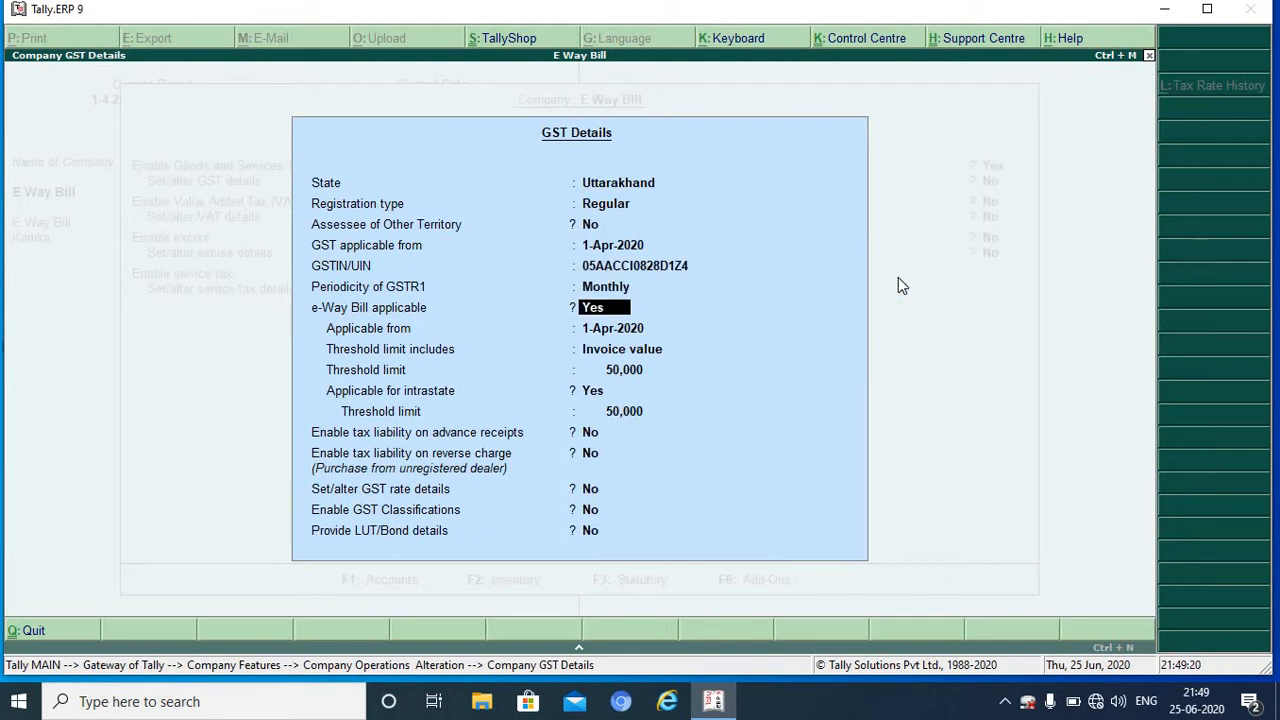
pyautogui.press('Return')
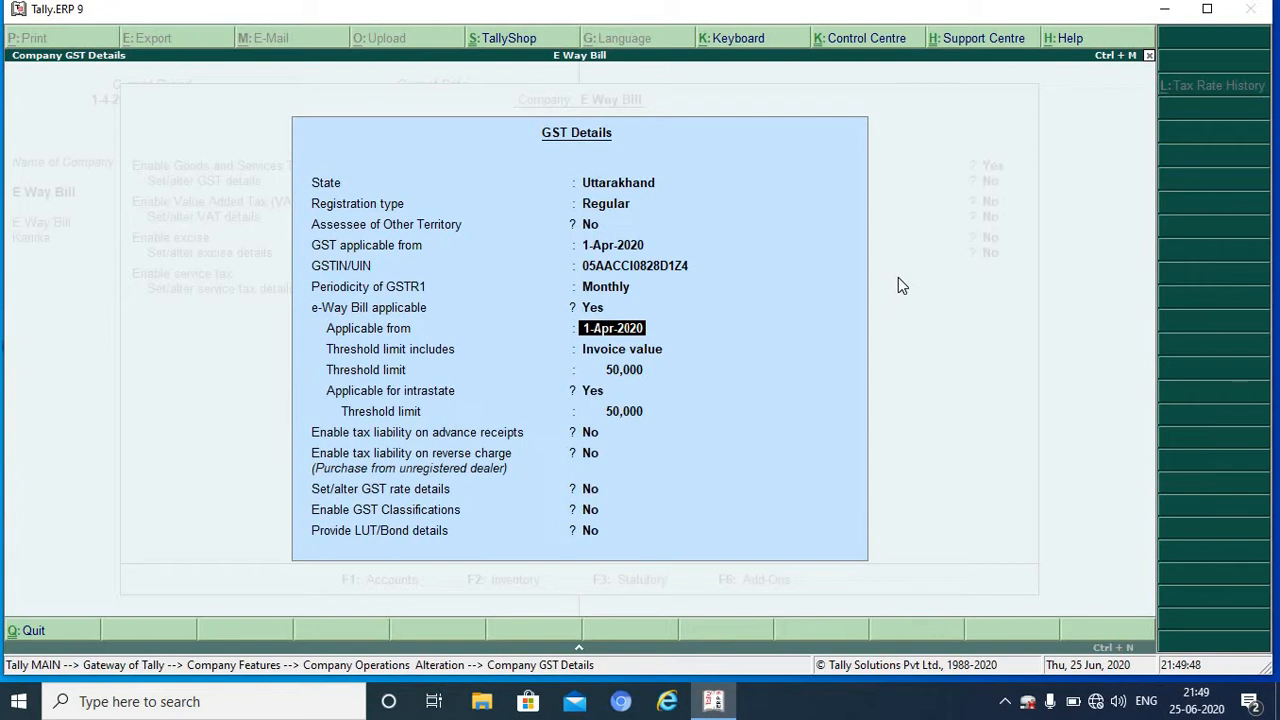
pyautogui.press('Return')
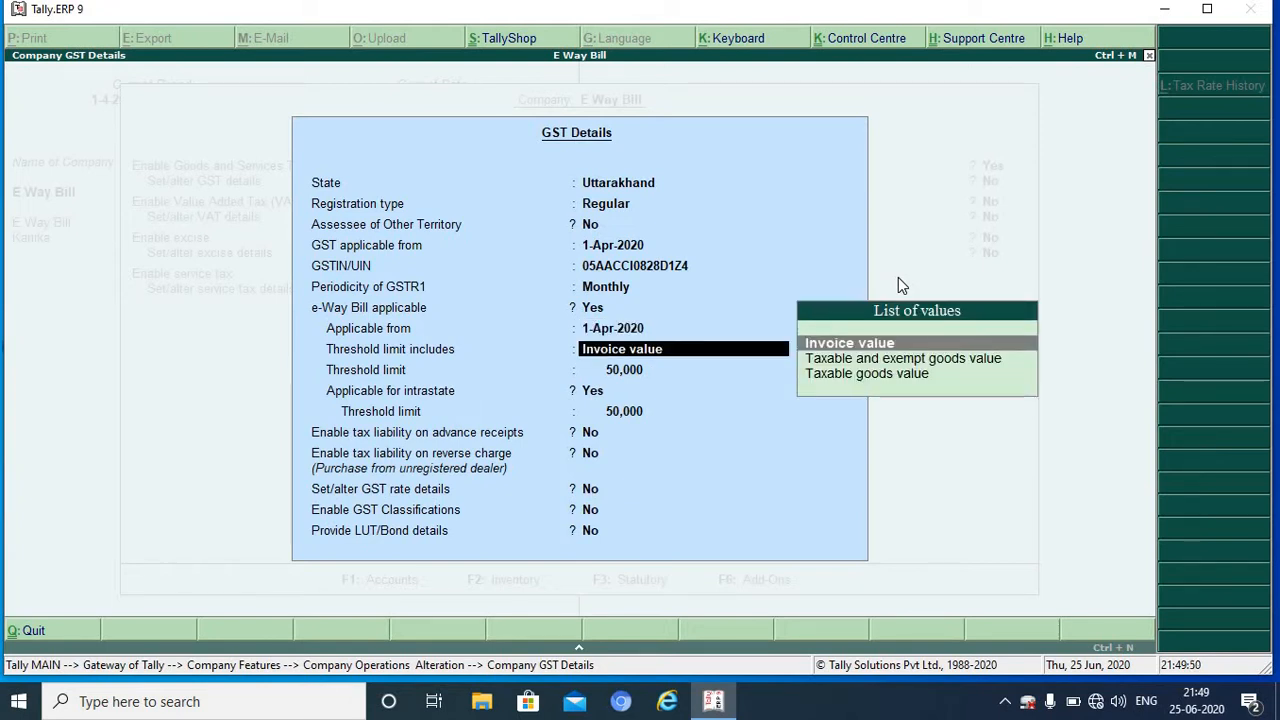
pyautogui.press('Return')
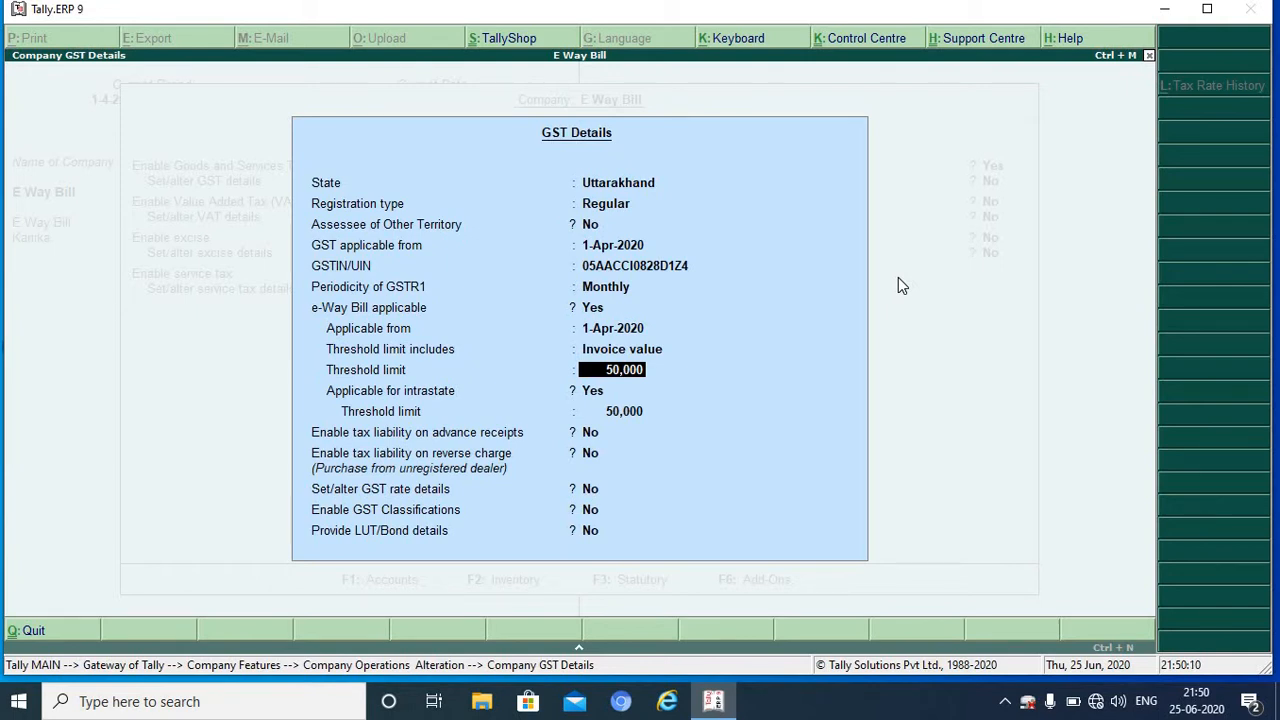
pyautogui.press('Return')
pyautogui.press('Return')
pyautogui.press('Return')
pyautogui.press('Return')
pyautogui.press('Return')
pyautogui.press('Return')
pyautogui.press('Return')
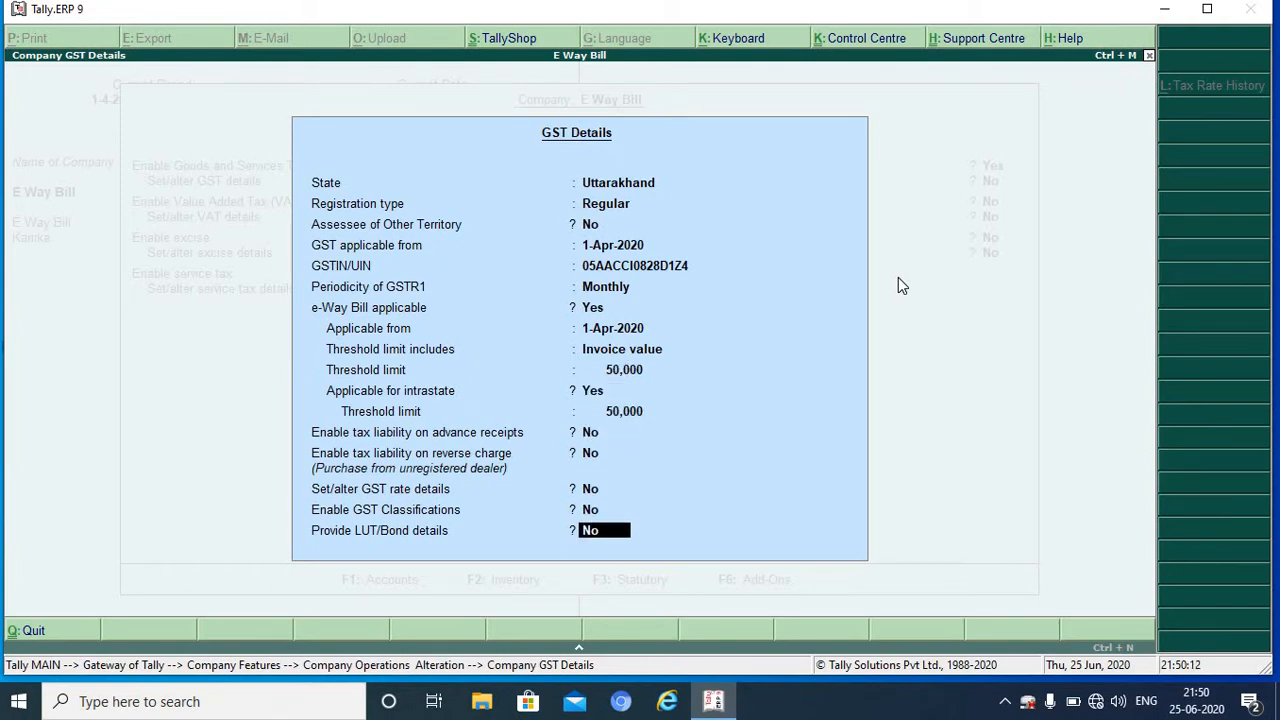
pyautogui.click(898, 286)
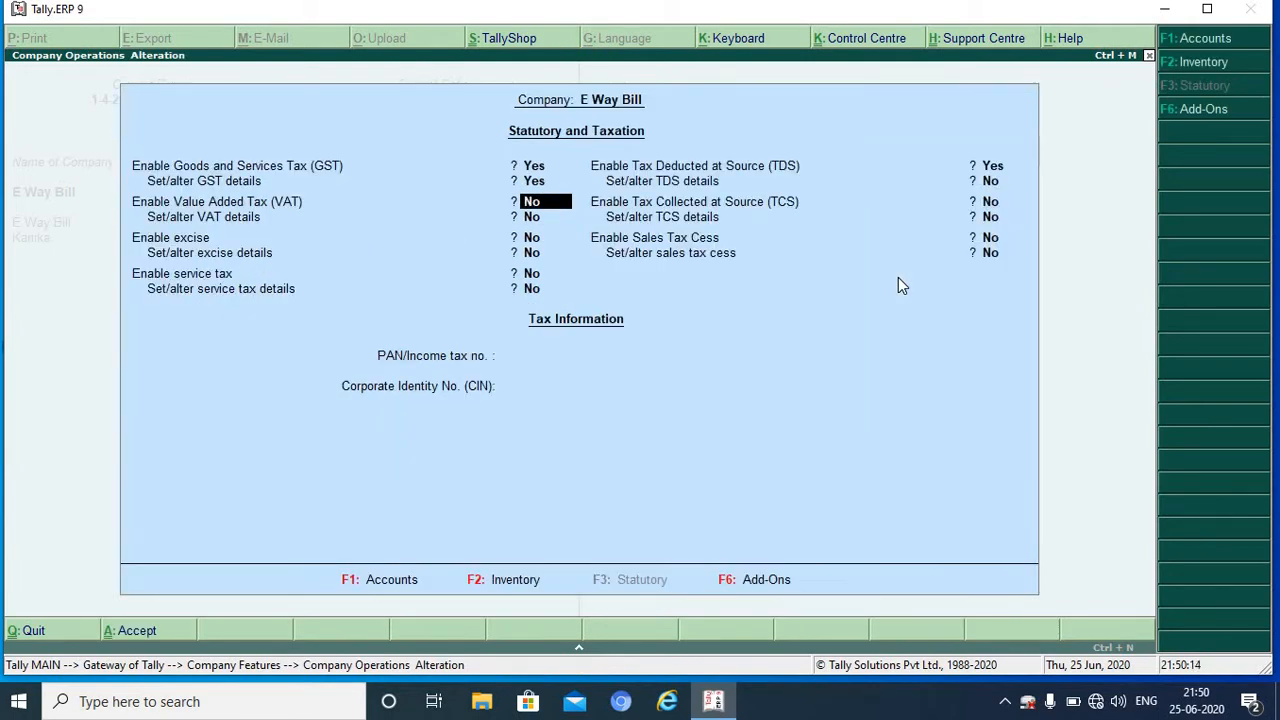
# Step: Save the statutory settings and go to Accounts Info. from the Gateway of Tally
pyautogui.click(898, 286)
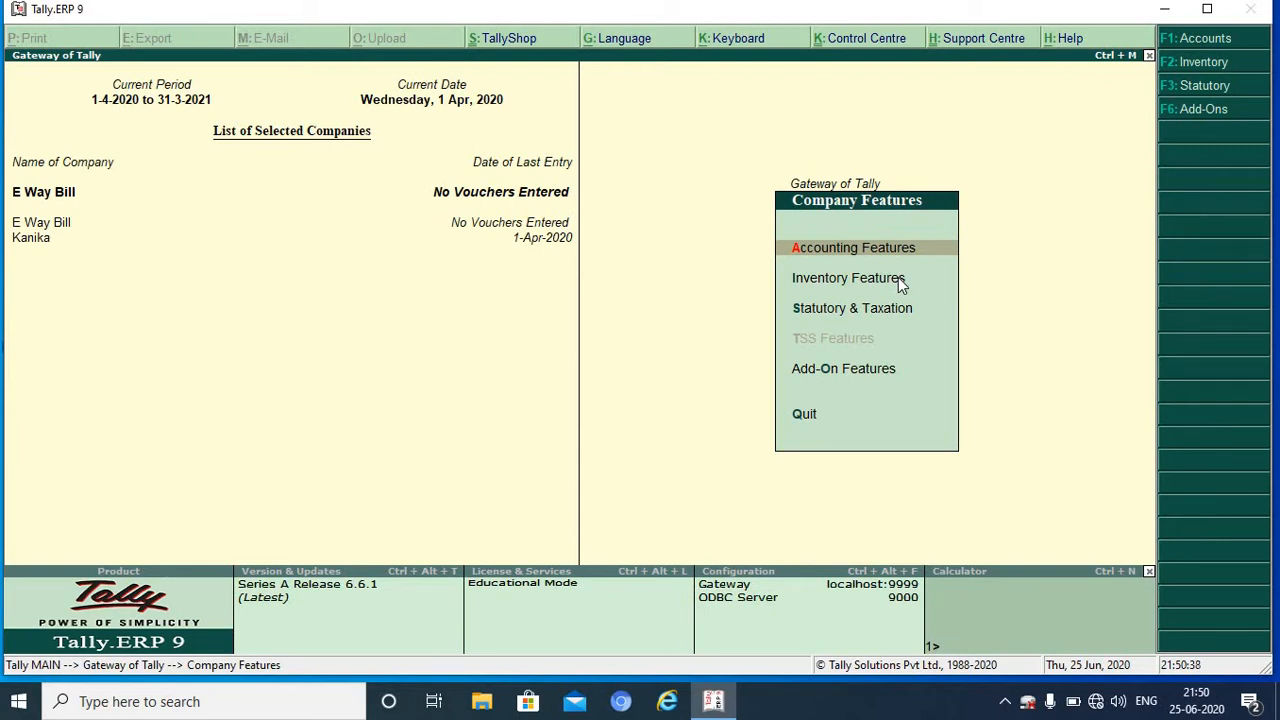
pyautogui.press('Escape')
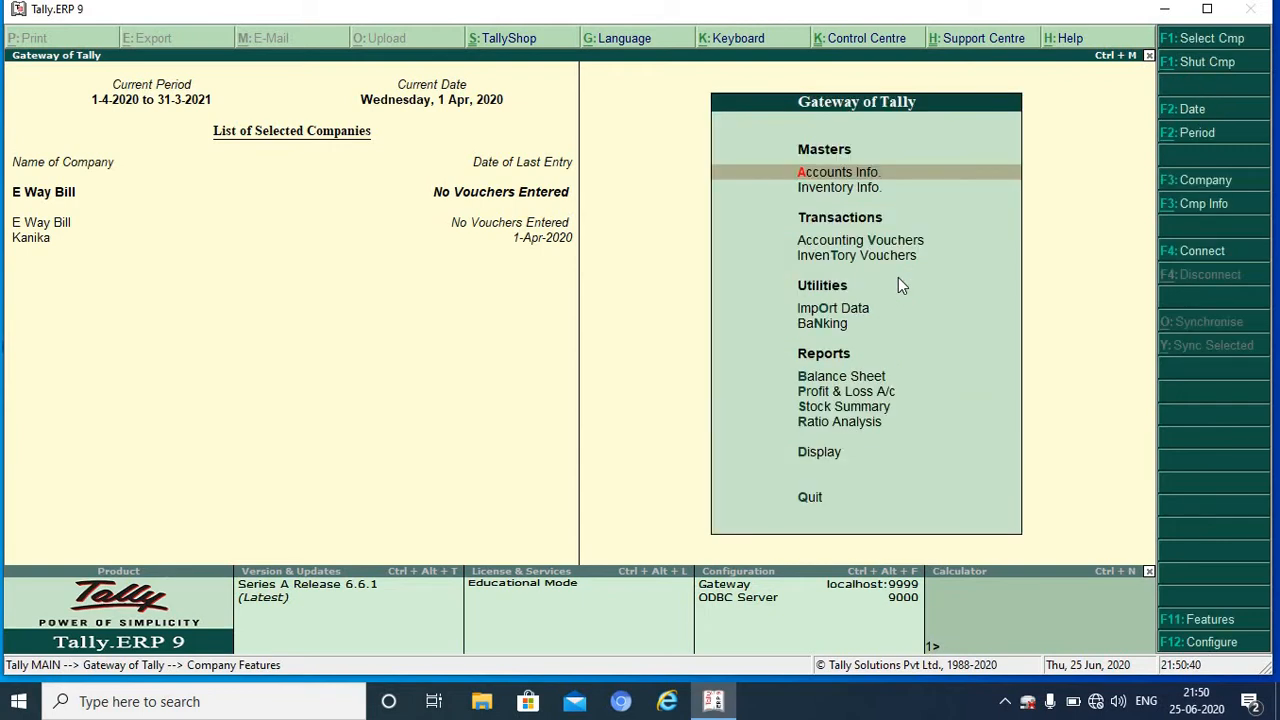
pyautogui.press('Return')
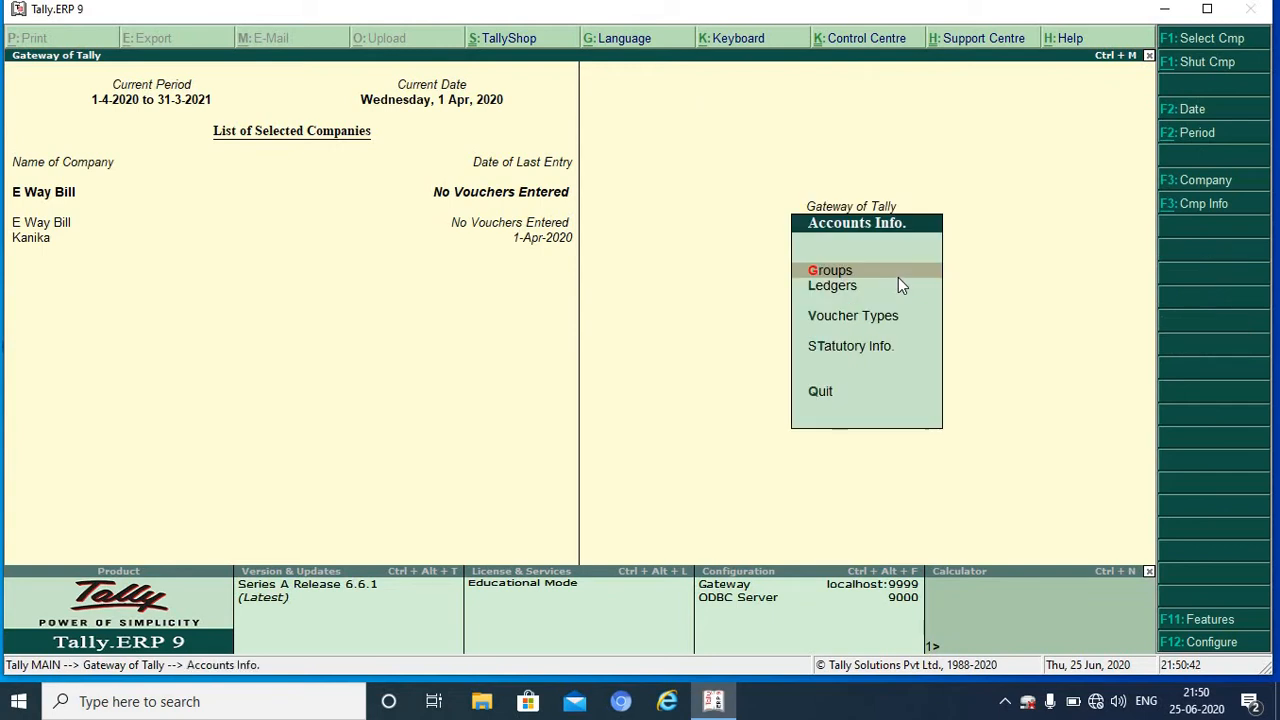
# Step: Start a new ledger named Party A Interstate
pyautogui.press('Down')
pyautogui.press('Return')
pyautogui.click(898, 281)
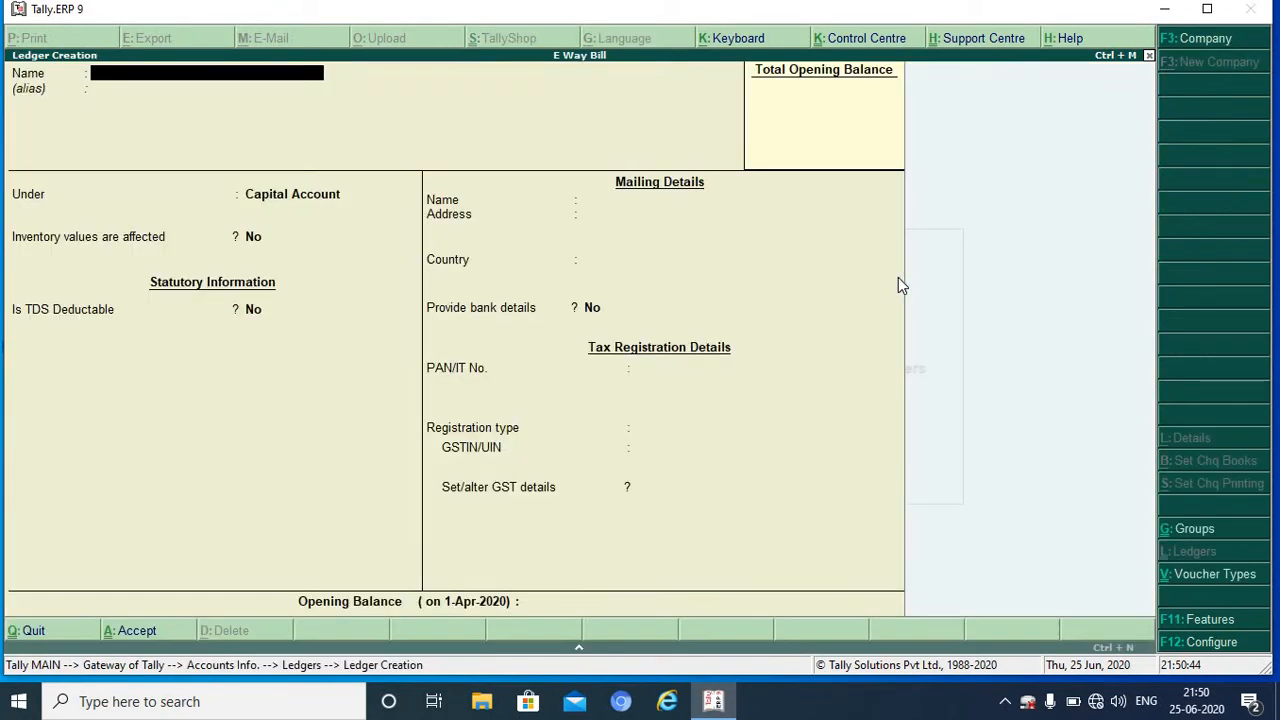
pyautogui.write('Party A Interstate')
pyautogui.press('Return')
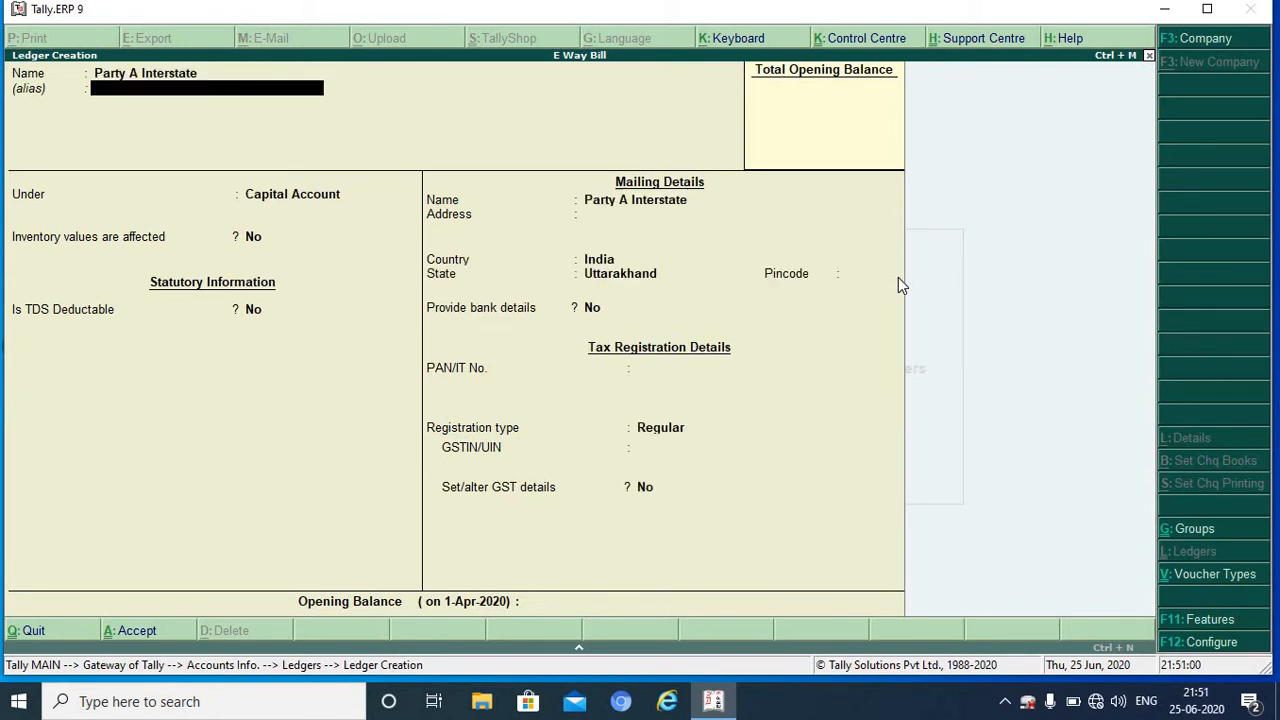
# Step: Place the ledger under Sundry Debtors with no default credit period
pyautogui.press('Return')
pyautogui.write('S')
pyautogui.press('Down')
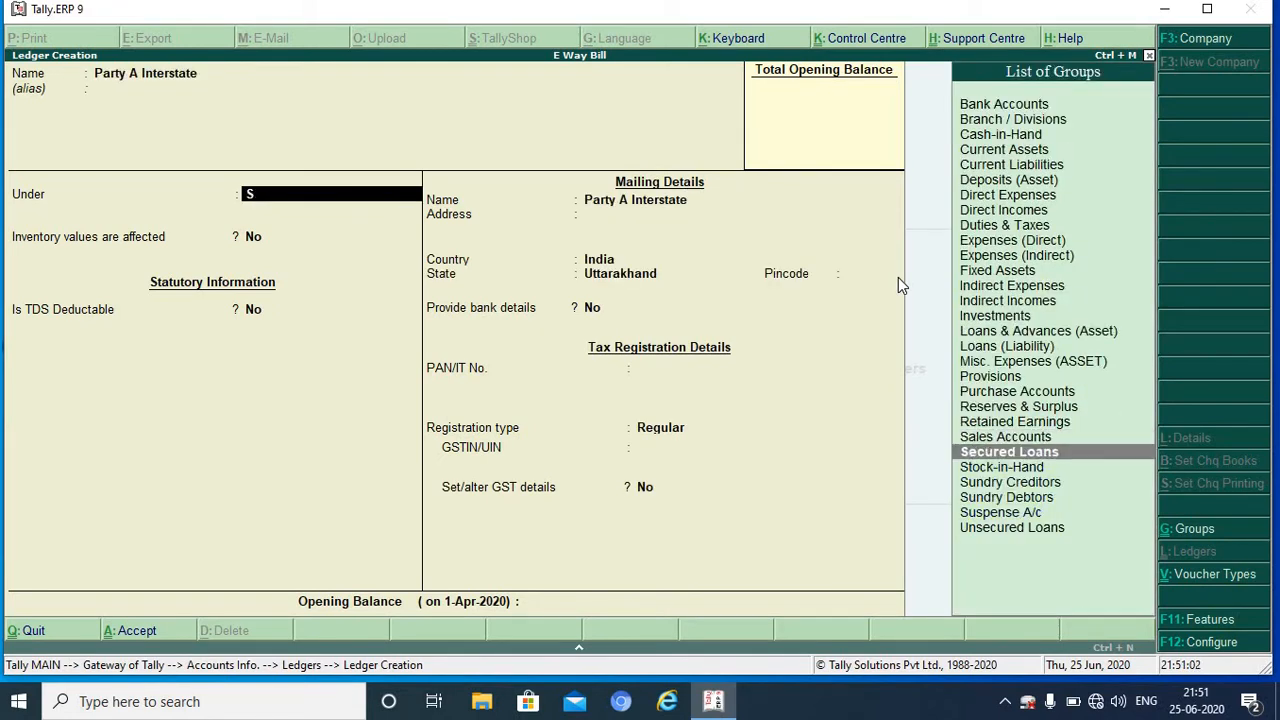
pyautogui.press('Down')
pyautogui.press('Down')
pyautogui.press('Down')
pyautogui.press('Return')
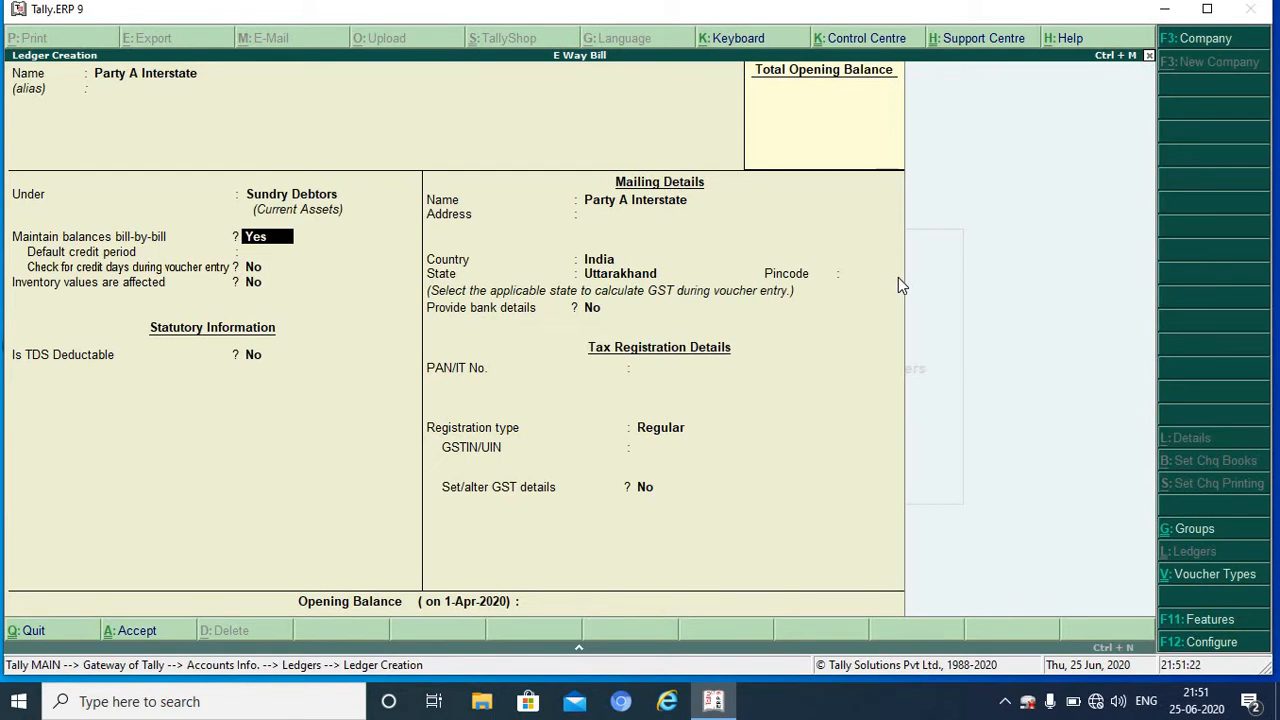
pyautogui.press('Return')
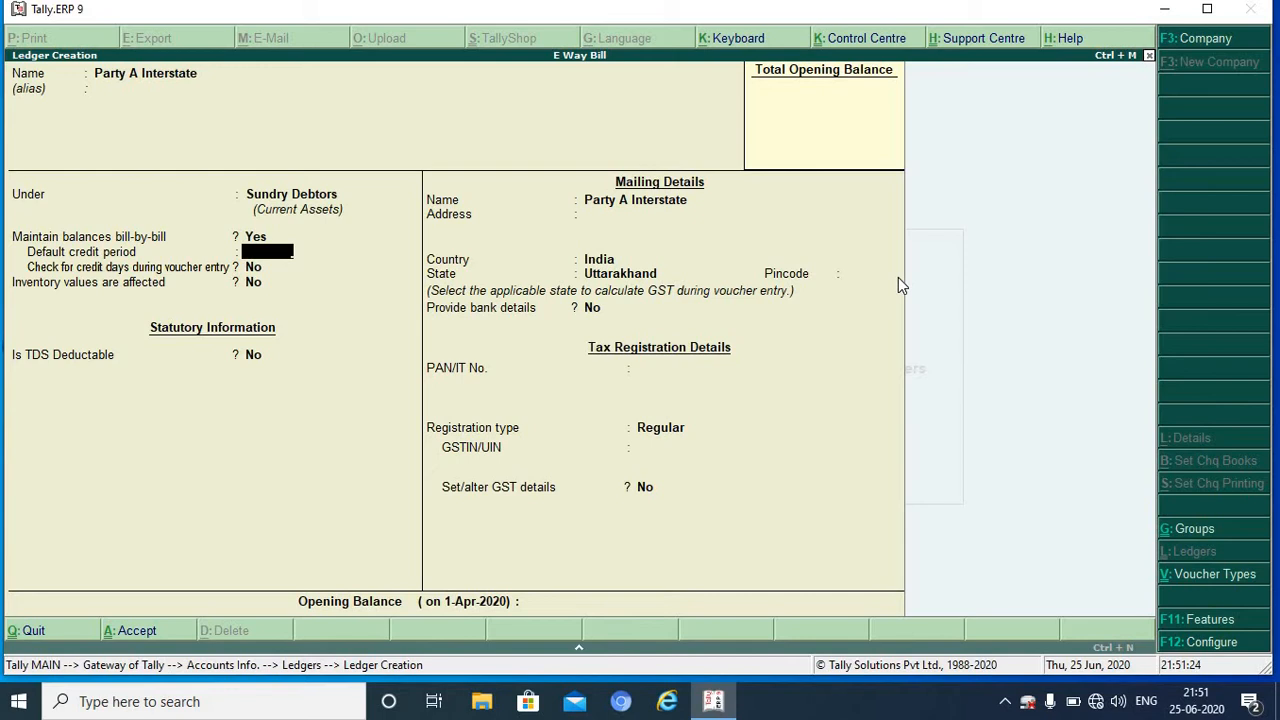
pyautogui.press('Return')
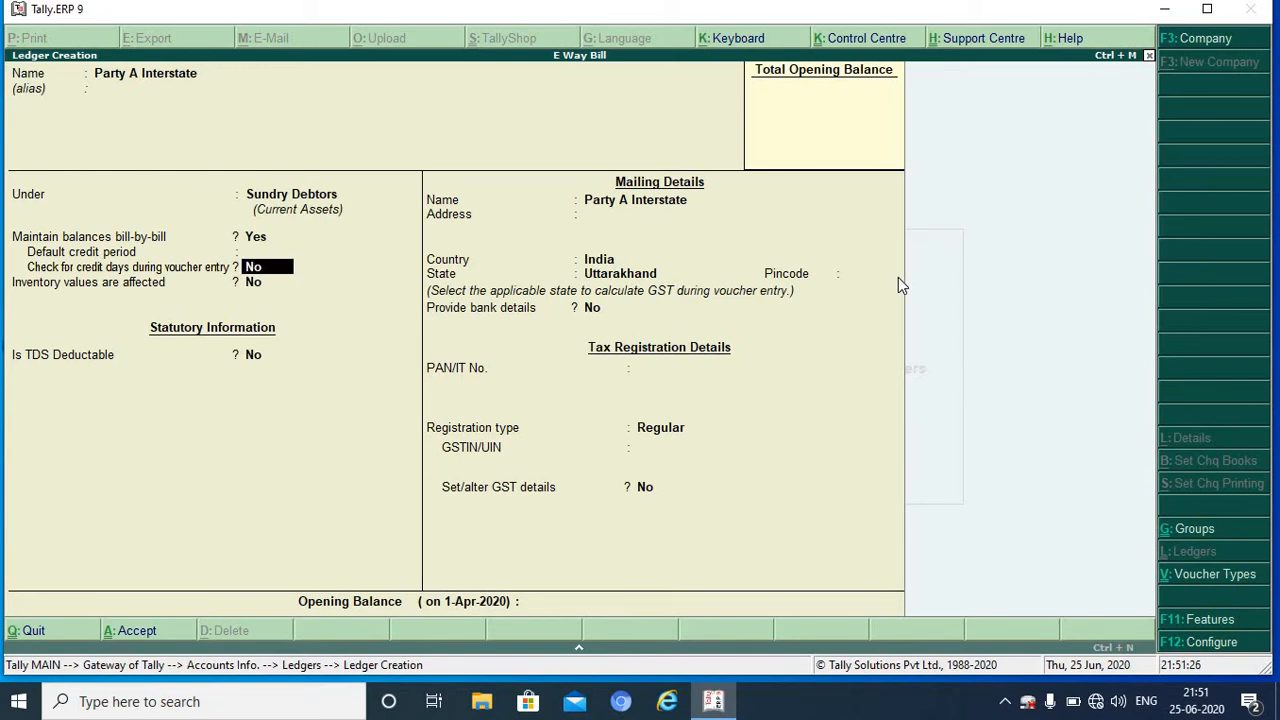
pyautogui.press('Return')
pyautogui.press('Return')
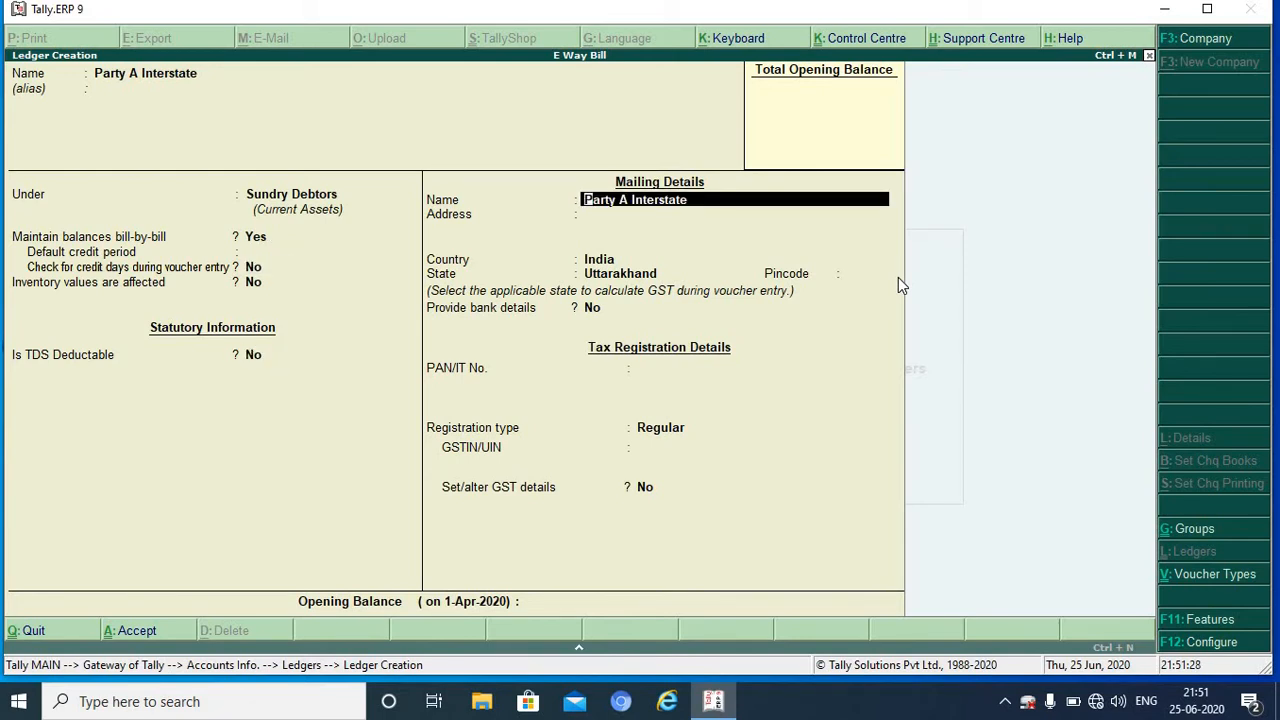
pyautogui.press('Return')
pyautogui.press('Return')
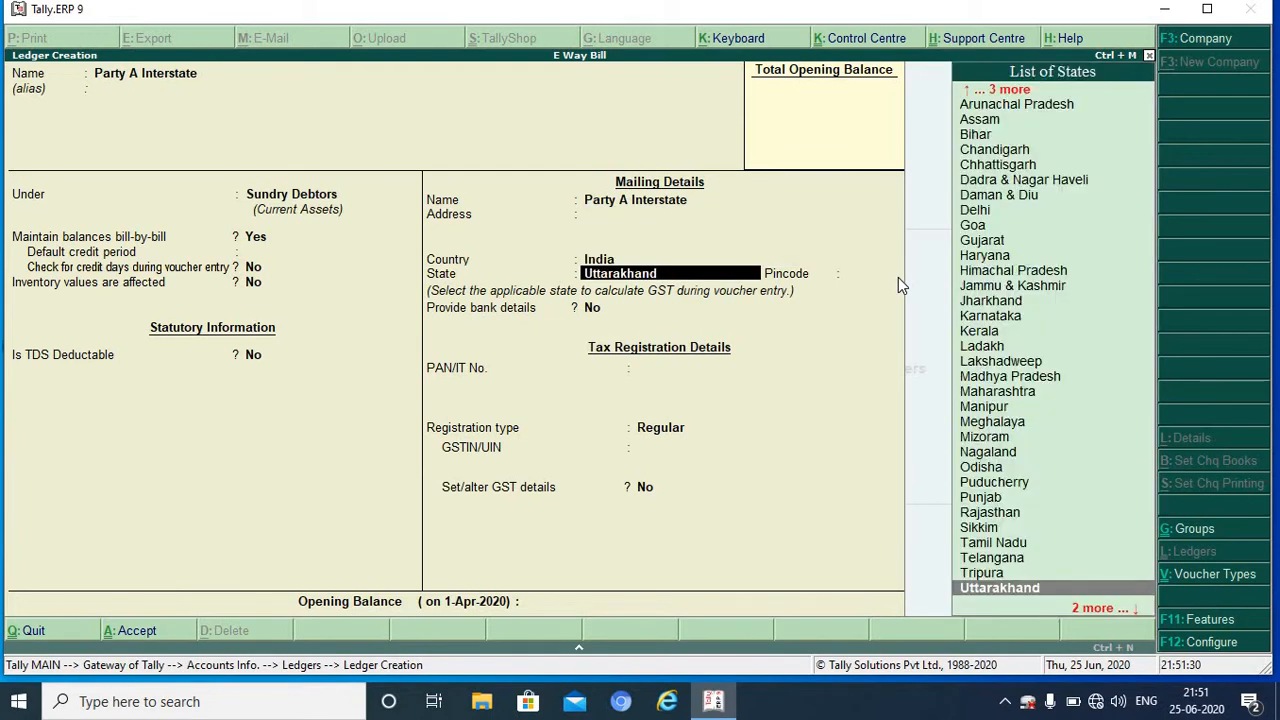
# Step: Set the party's state to Delhi and enter the party's GSTIN
pyautogui.write('D')
pyautogui.press('Down')
pyautogui.press('Down')
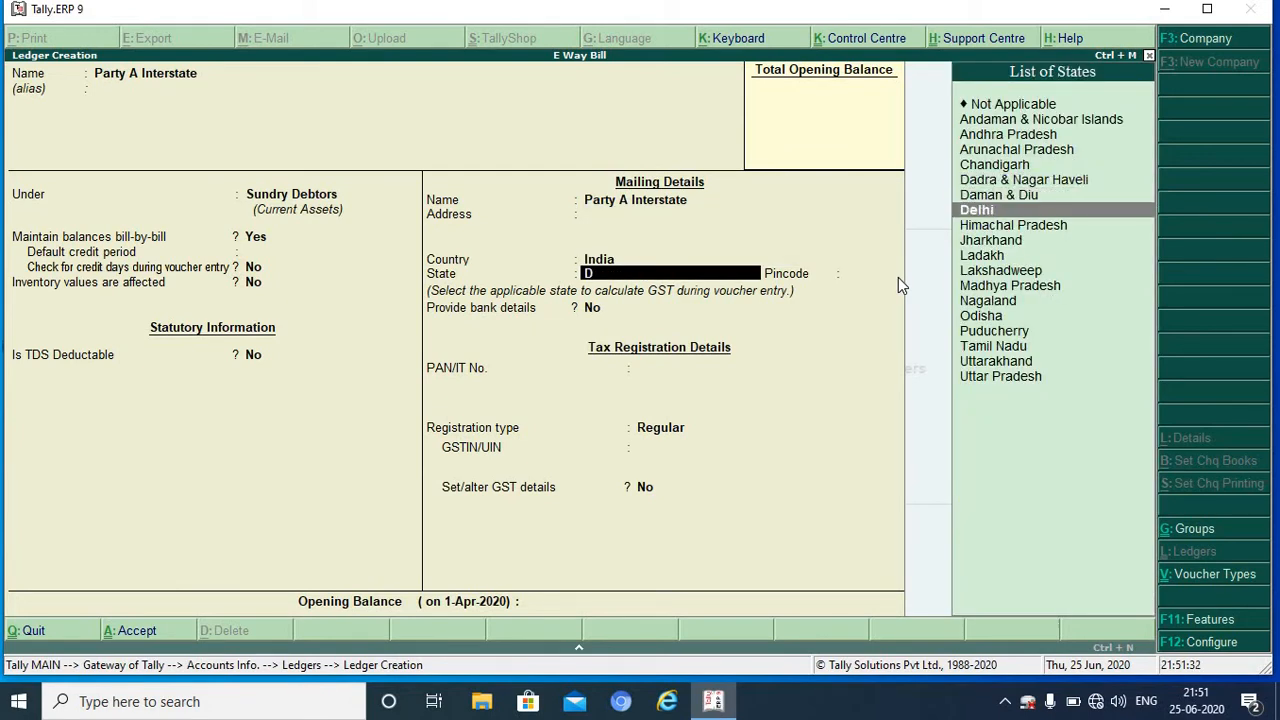
pyautogui.press('Return')
pyautogui.press('Return')
pyautogui.press('Return')
pyautogui.press('Return')
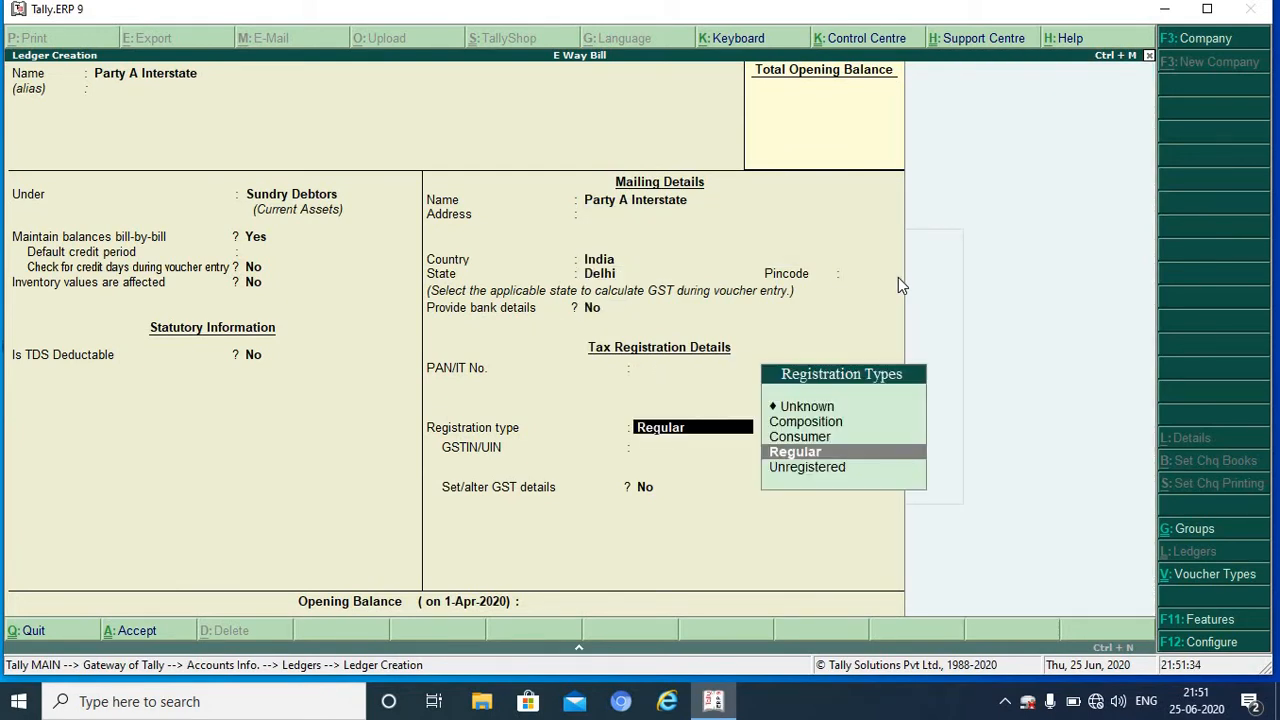
pyautogui.press('Return')
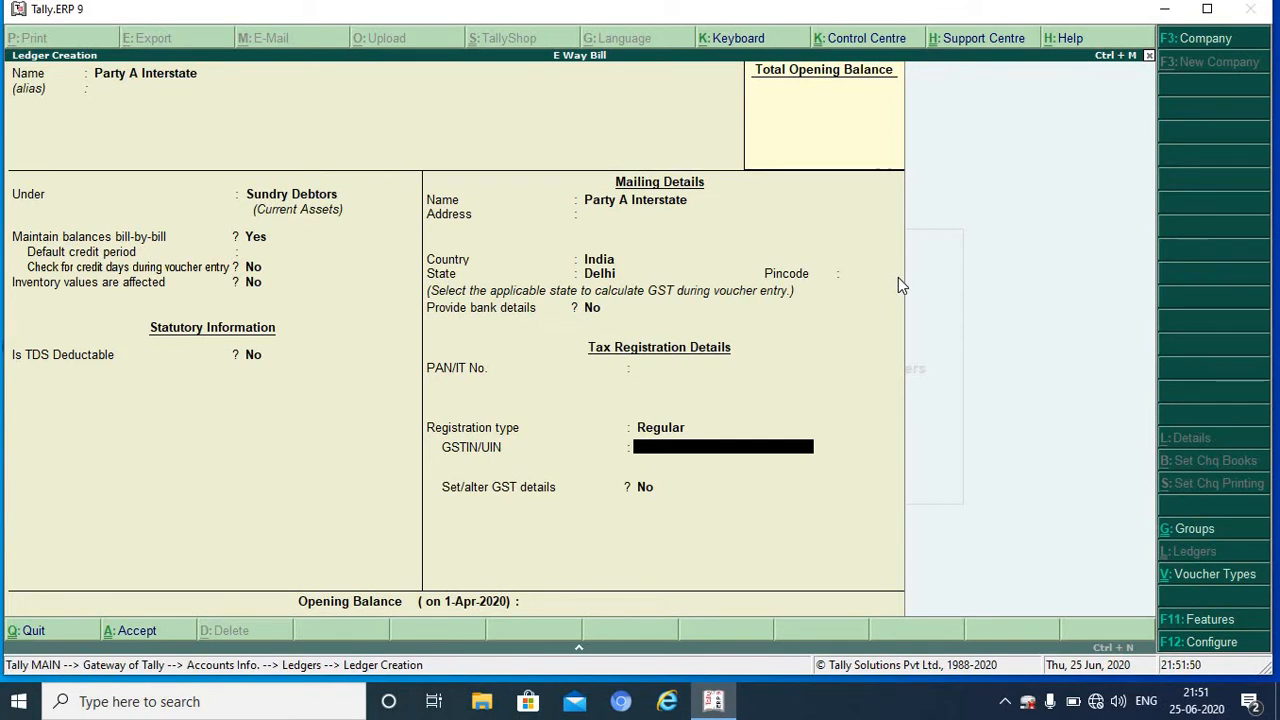
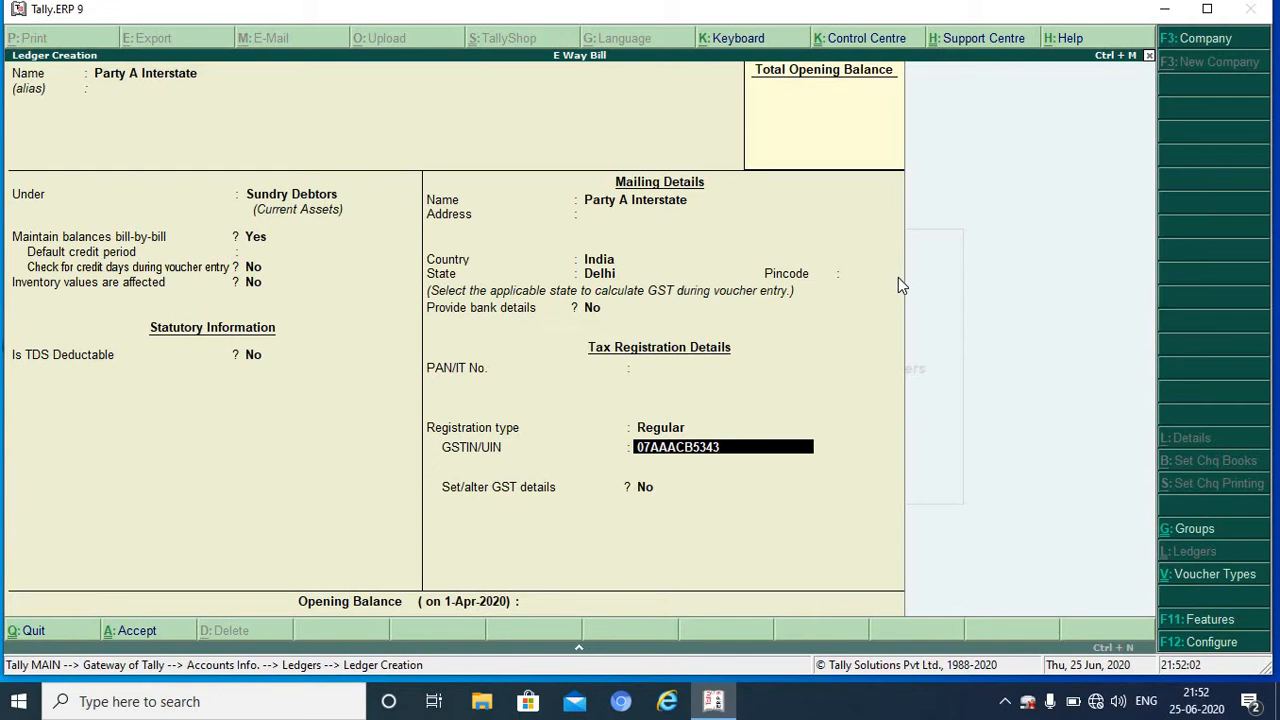
pyautogui.press('Return')
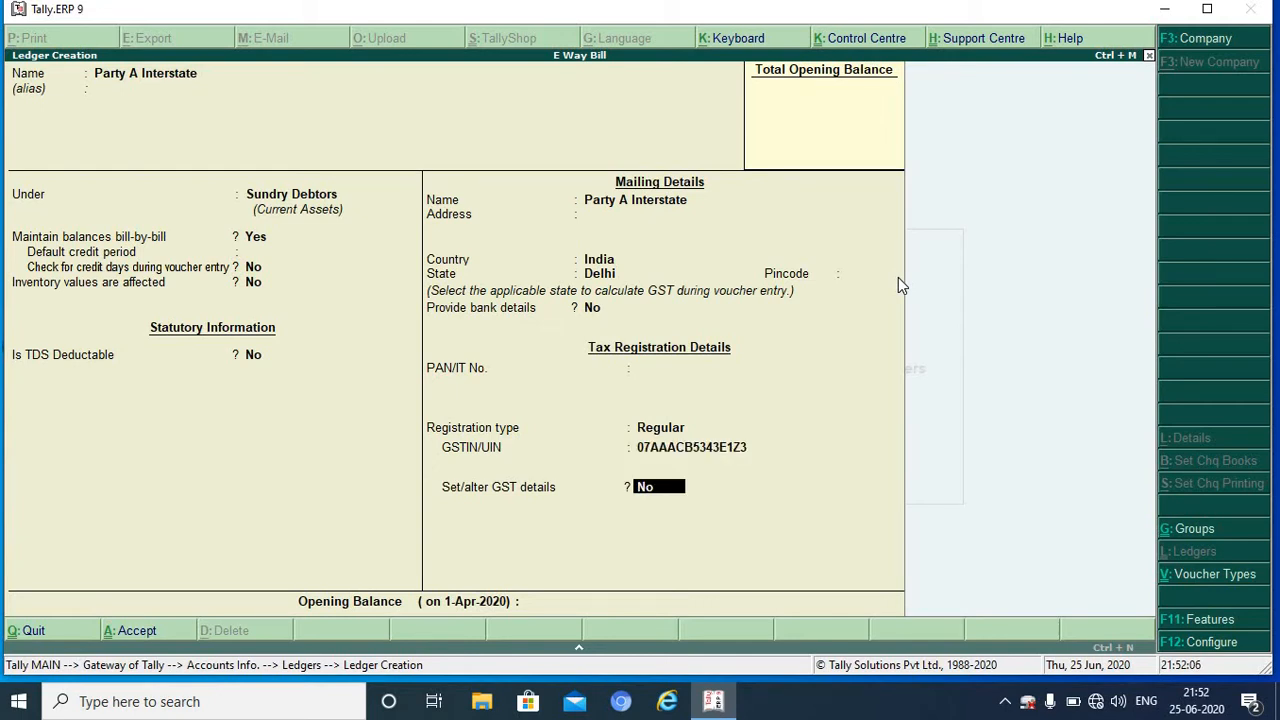
# Step: Enable GST details with Regular registration and finish the ledger for saving
pyautogui.write('Y')
pyautogui.press('Return')
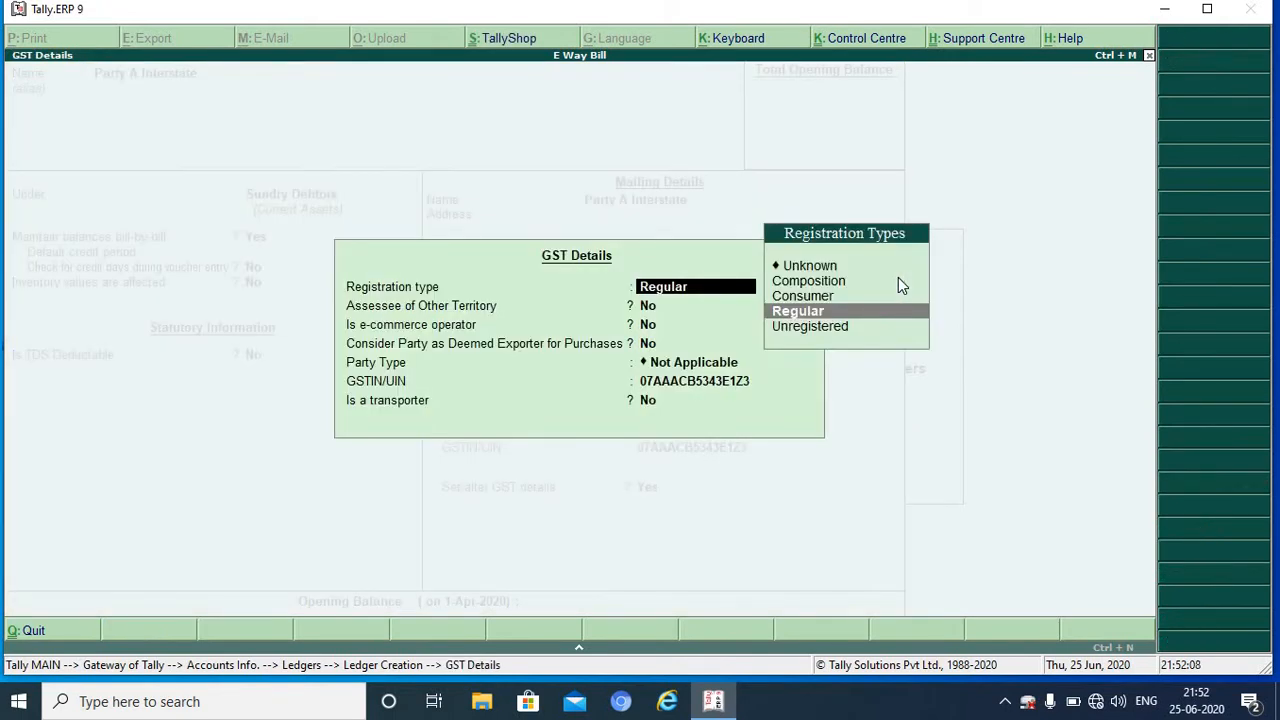
pyautogui.press('Return')
pyautogui.press('Return')
pyautogui.press('Return')
pyautogui.press('Return')
pyautogui.press('Return')
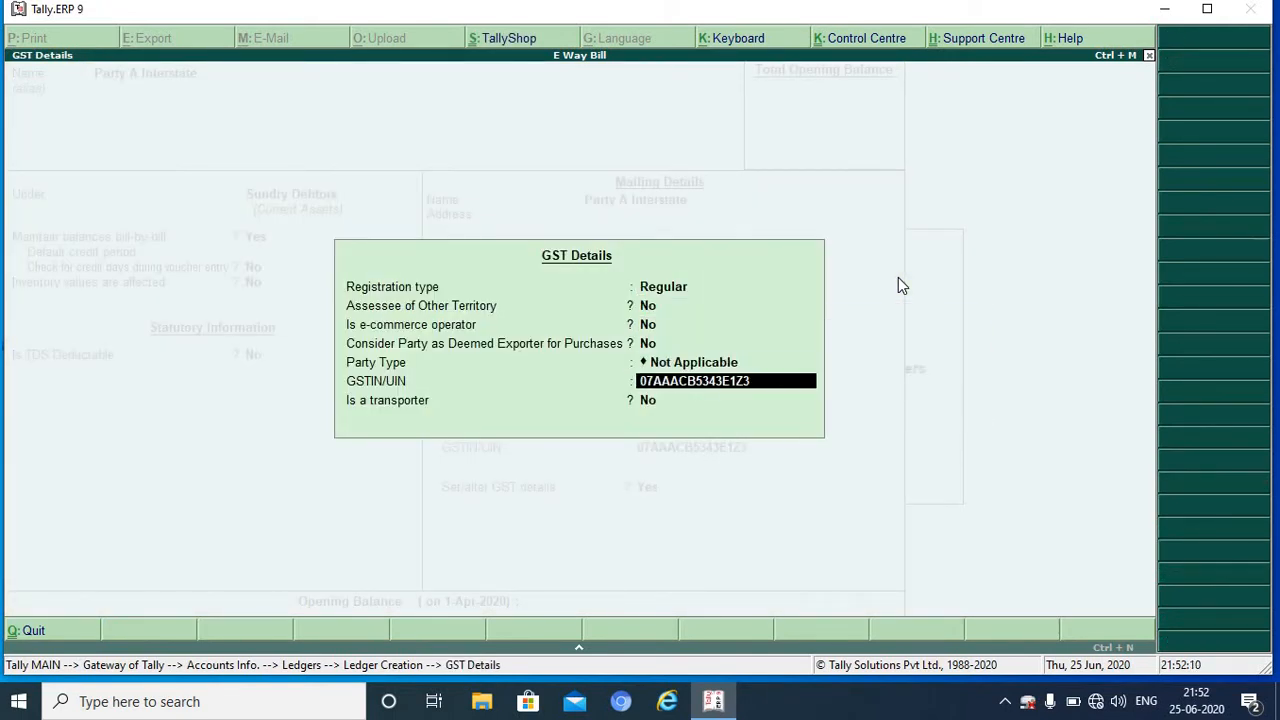
pyautogui.press('Return')
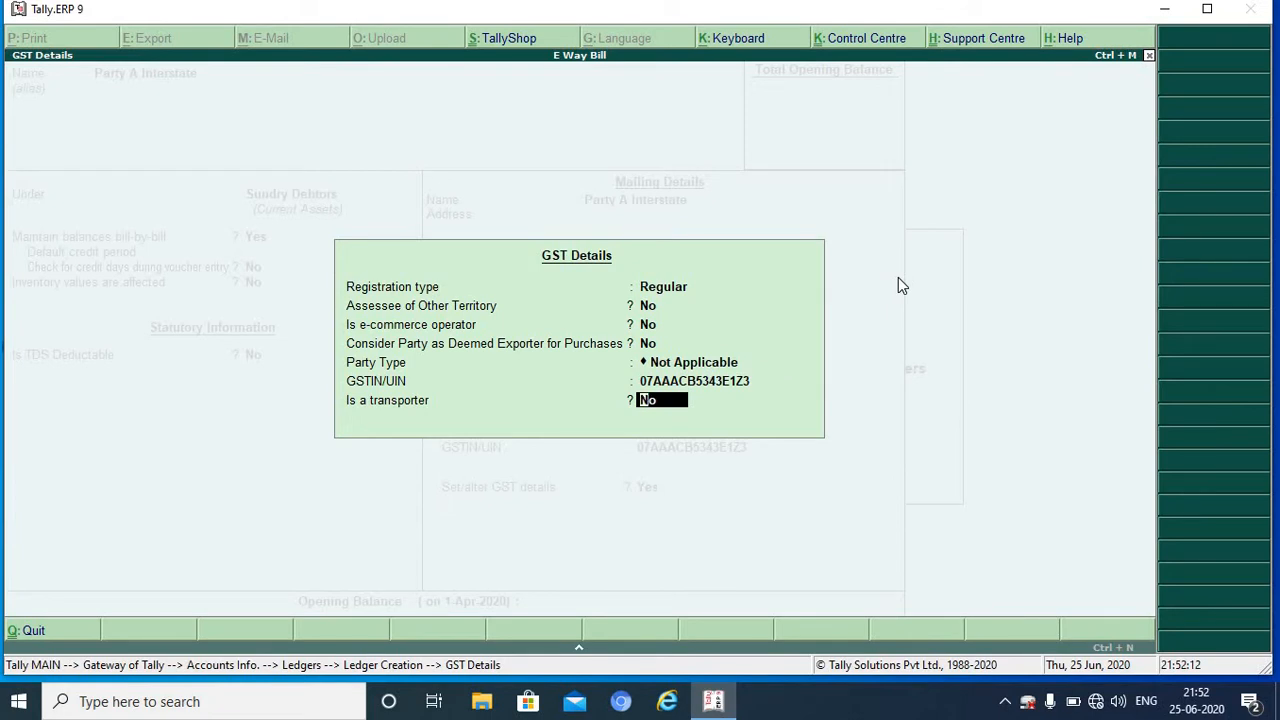
pyautogui.press('Return')
pyautogui.press('Return')
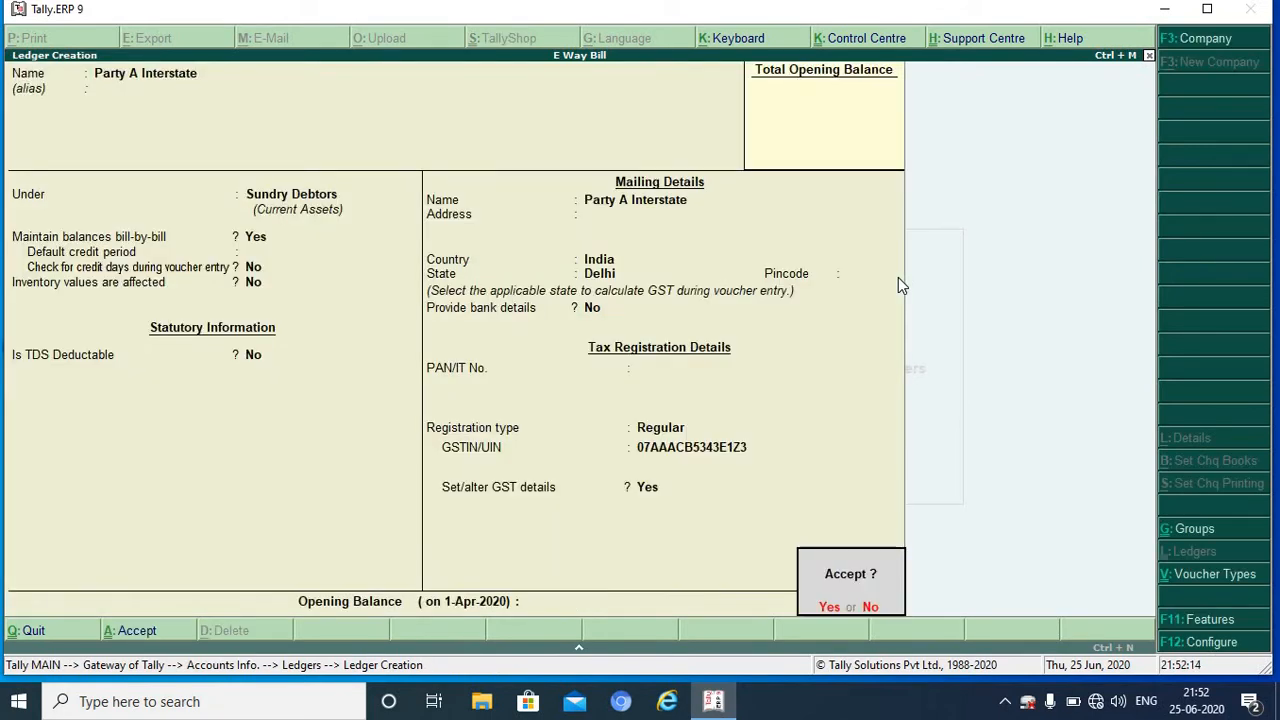
pyautogui.press('Return')
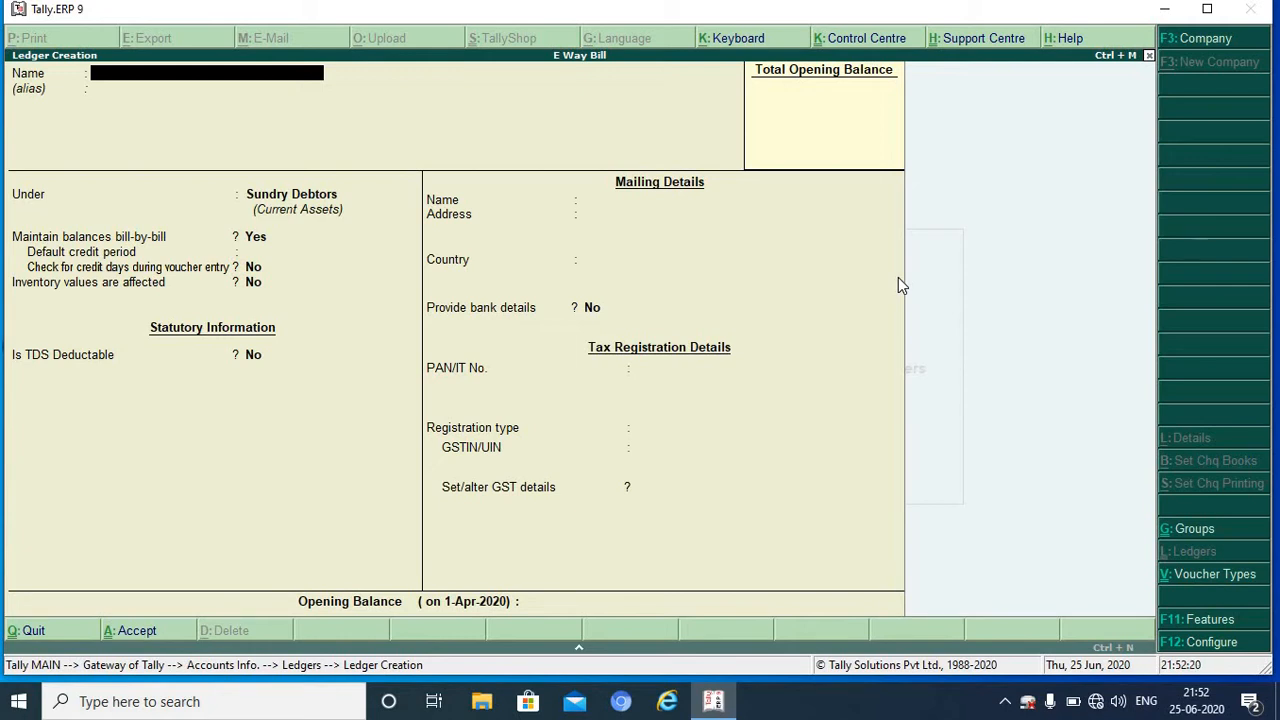
# Step: Create a ledger named Kamal Transporter under Sundry Creditors
pyautogui.write('Kamal Transporter')
pyautogui.press('Return')
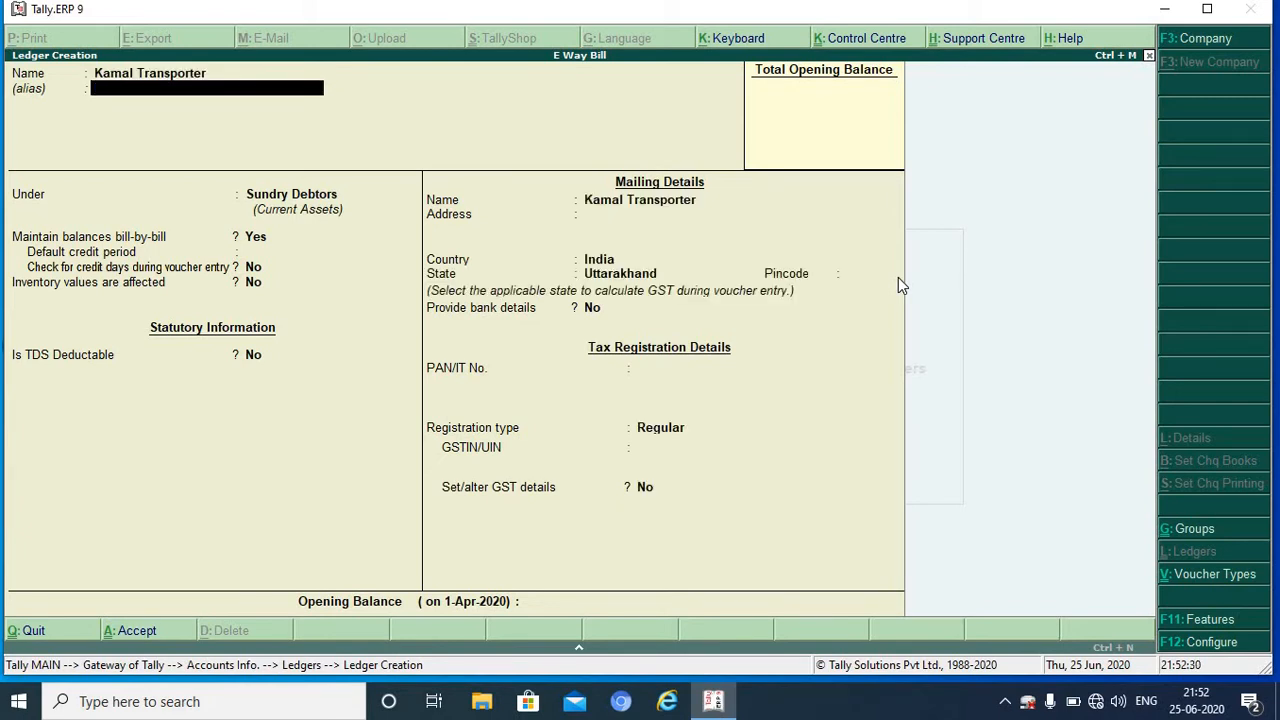
pyautogui.press('Return')
pyautogui.write('S')
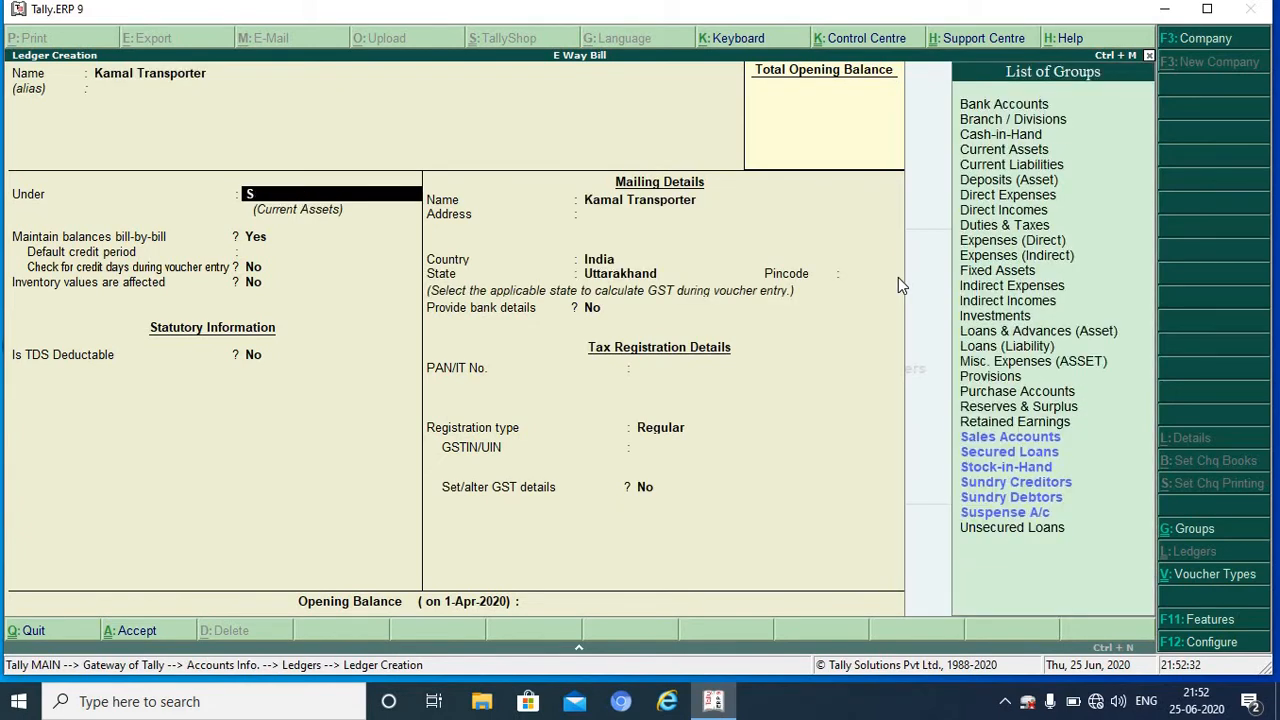
pyautogui.press('Down')
pyautogui.press('Down')
pyautogui.press('Down')
pyautogui.press('Return')
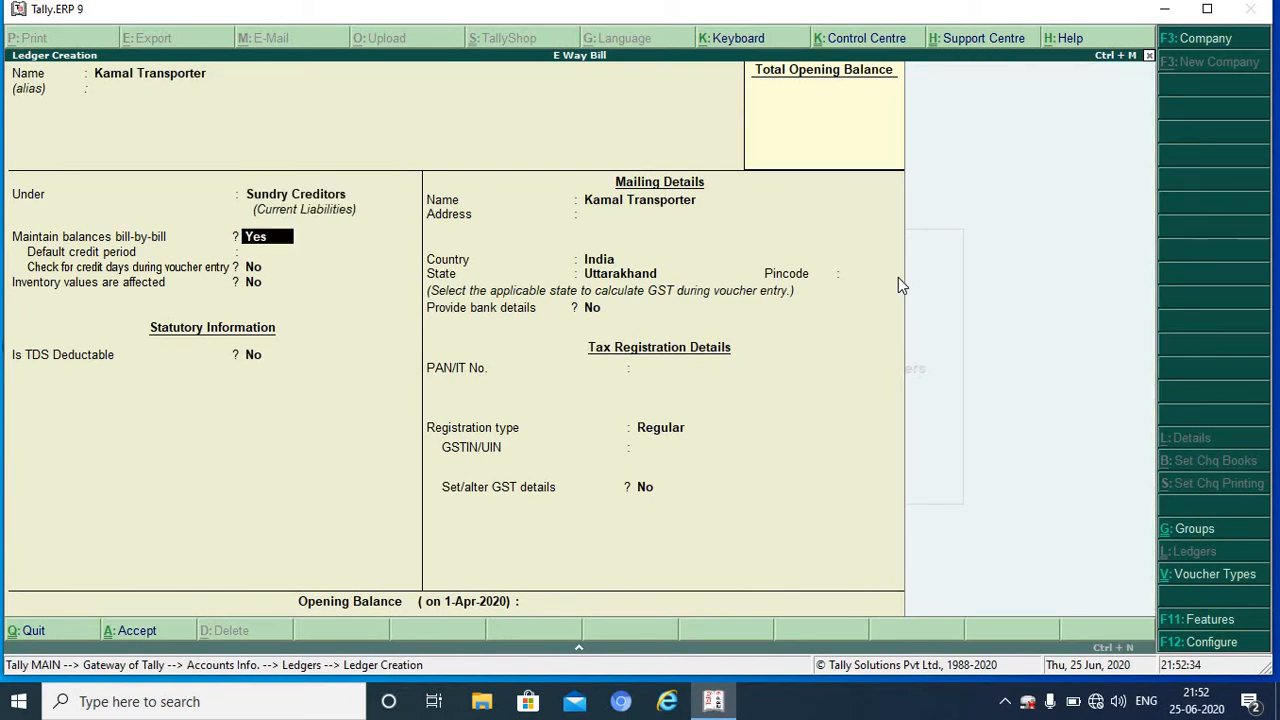
# Step: Keep state Uttarakhand and enter the transporter's GSTIN, correcting it after the verification warning
pyautogui.press('Return')
pyautogui.press('Return')
pyautogui.press('Return')
pyautogui.press('Return')
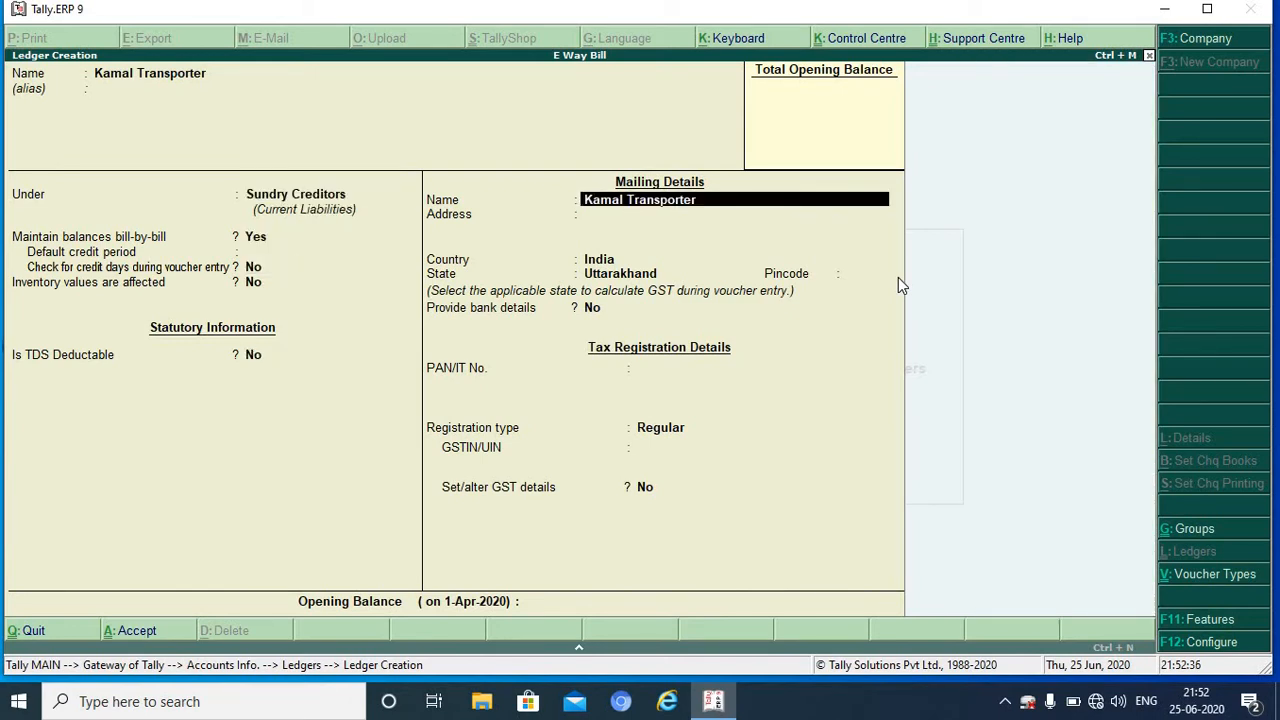
pyautogui.press('Return')
pyautogui.press('Return')
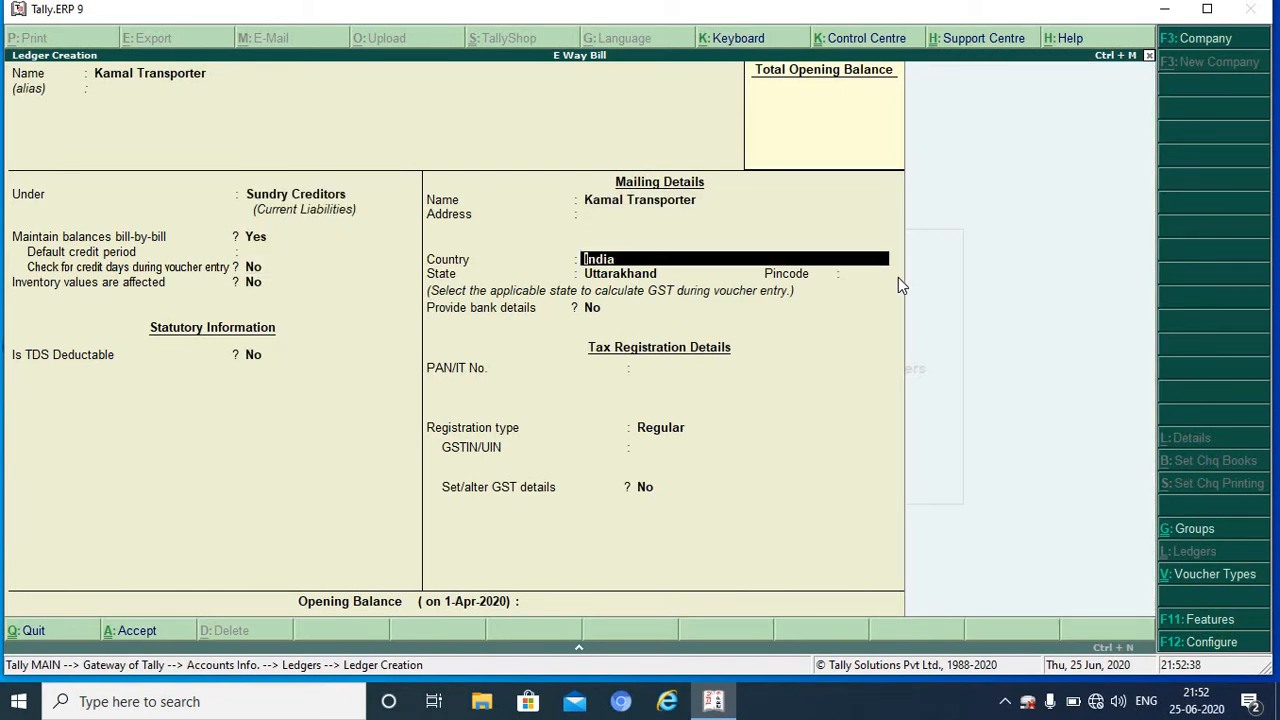
pyautogui.press('Return')
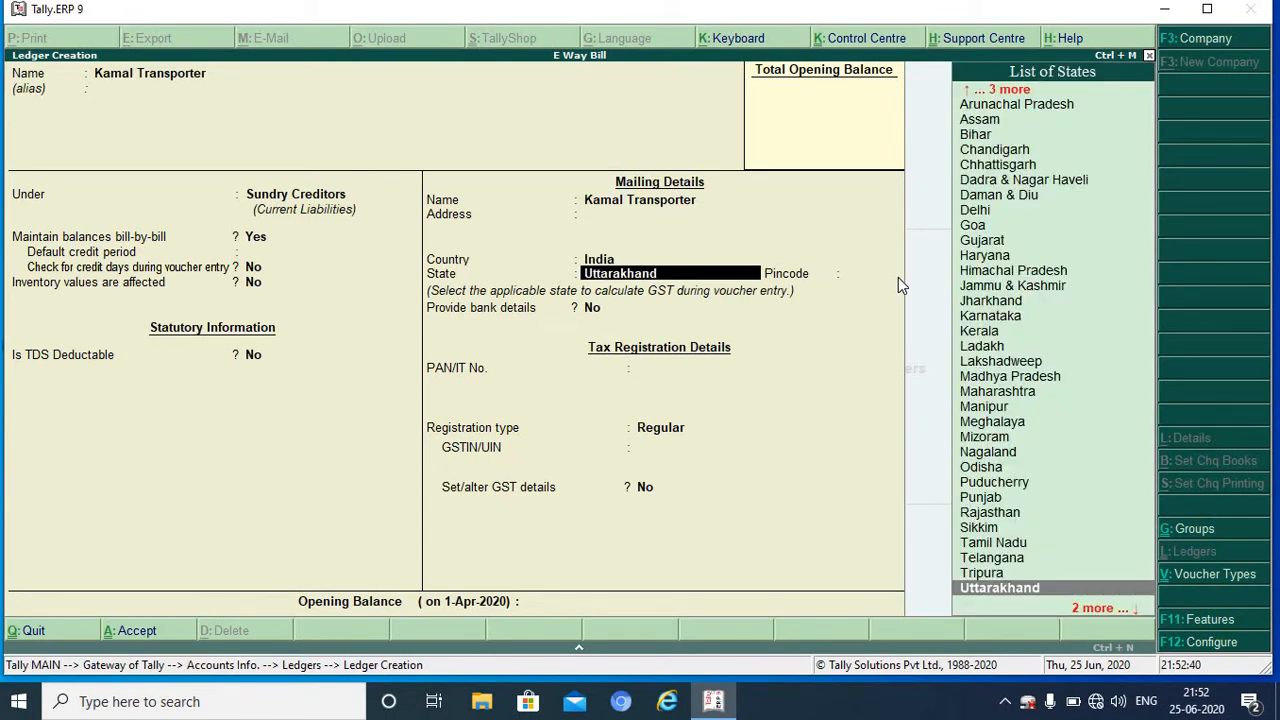
pyautogui.press('Return')
pyautogui.press('Return')
pyautogui.press('Return')
pyautogui.press('Return')
pyautogui.press('Return')
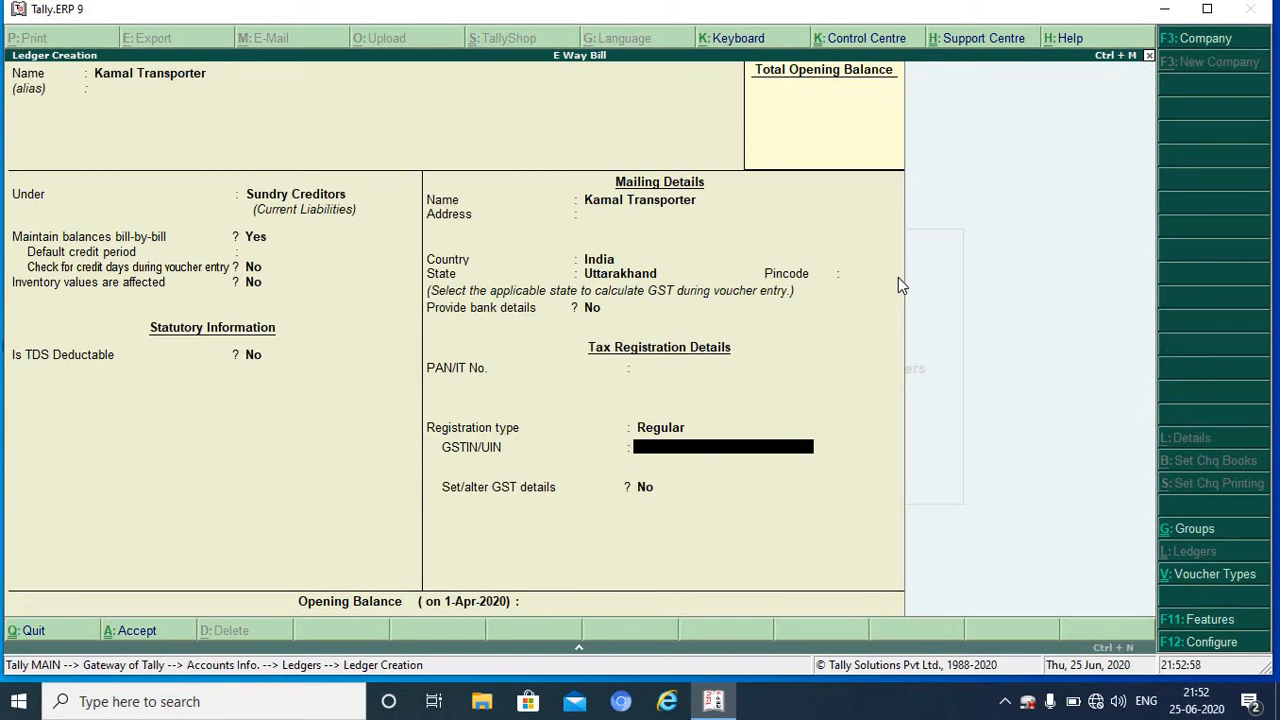
pyautogui.press('Return')
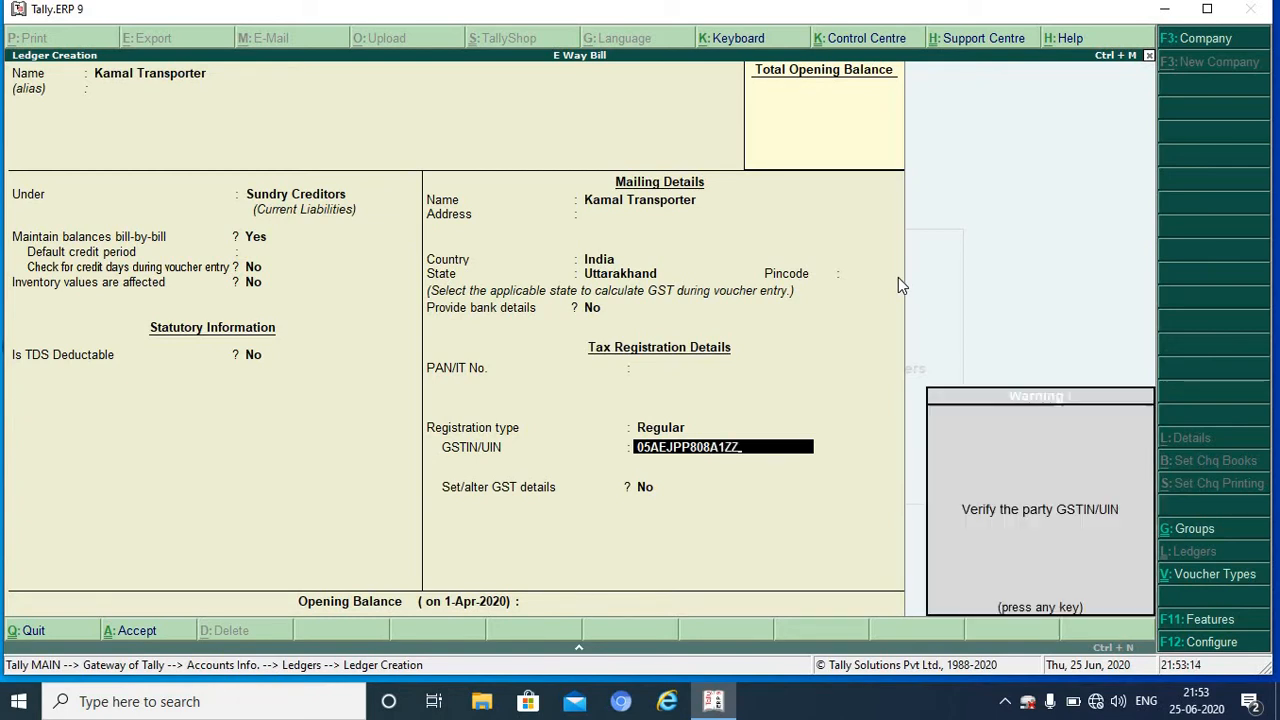
pyautogui.press('Return')
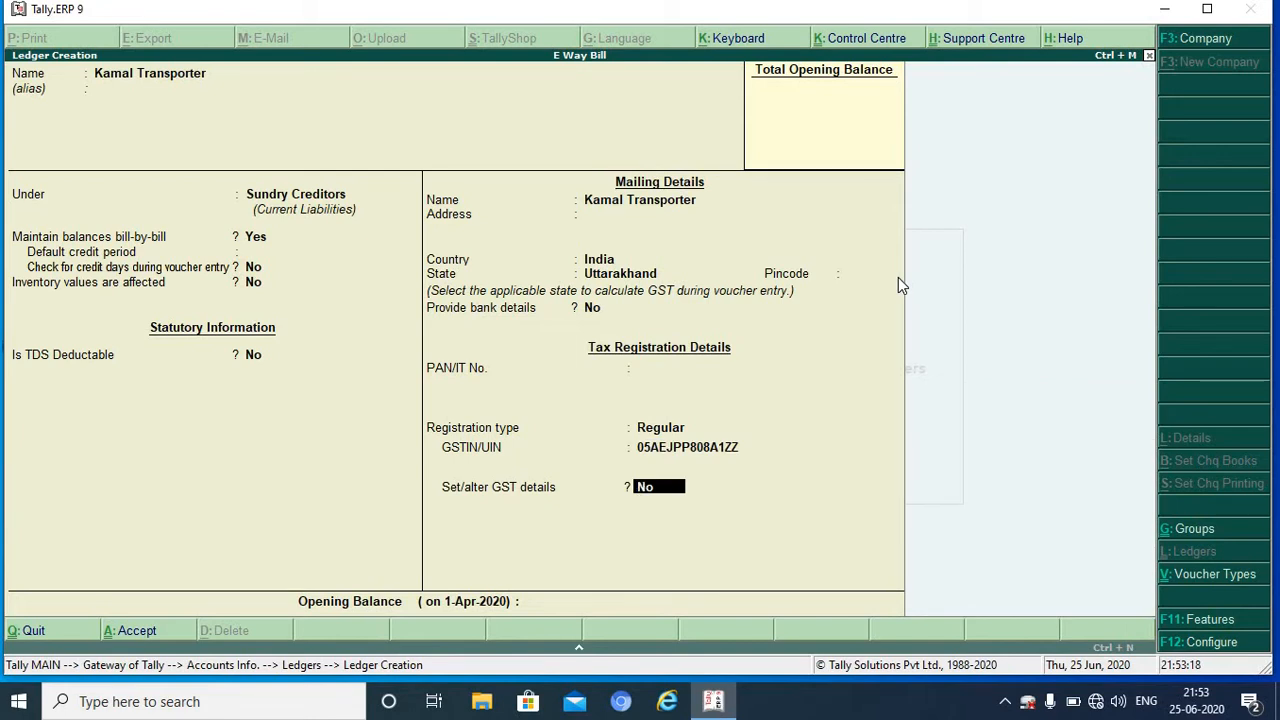
pyautogui.press('BackSpace')
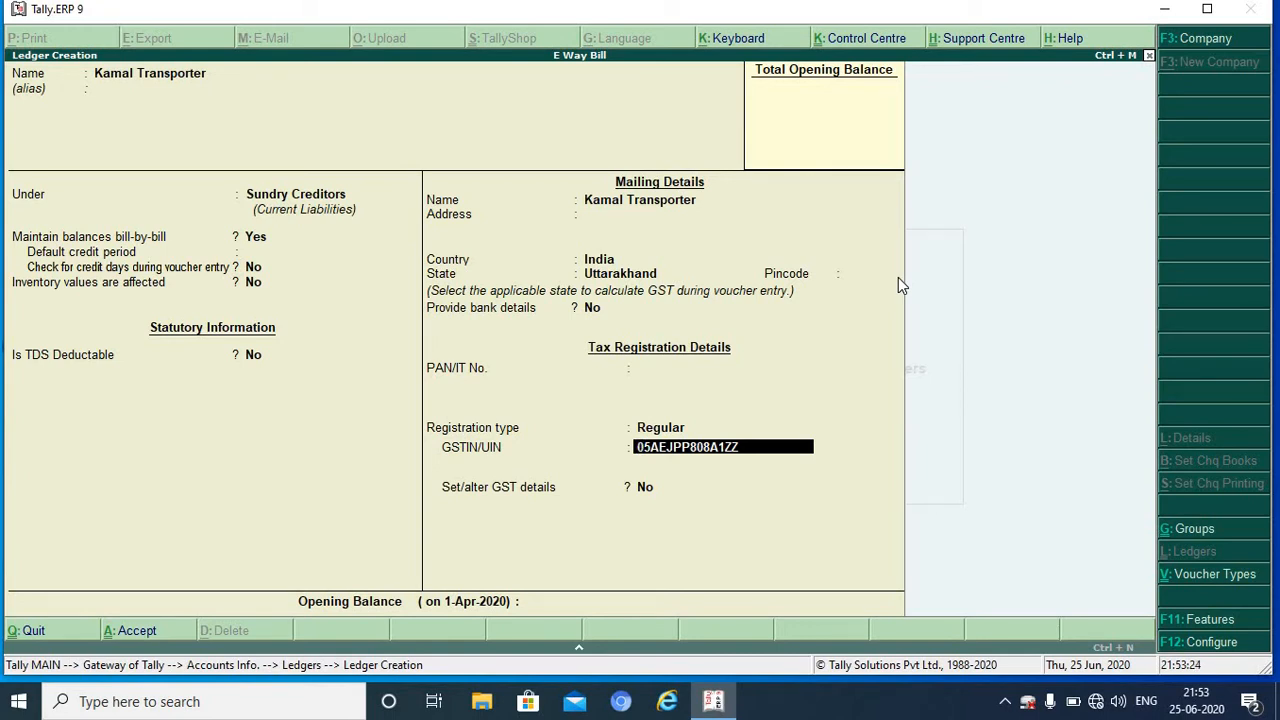
pyautogui.press('BackSpace')
pyautogui.press('BackSpace')
pyautogui.press('BackSpace')
pyautogui.press('BackSpace')
pyautogui.press('BackSpace')
pyautogui.press('BackSpace')
pyautogui.press('BackSpace')
pyautogui.press('BackSpace')
pyautogui.press('BackSpace')
pyautogui.press('BackSpace')
pyautogui.press('BackSpace')
pyautogui.press('BackSpace')
pyautogui.press('BackSpace')
pyautogui.press('BackSpace')
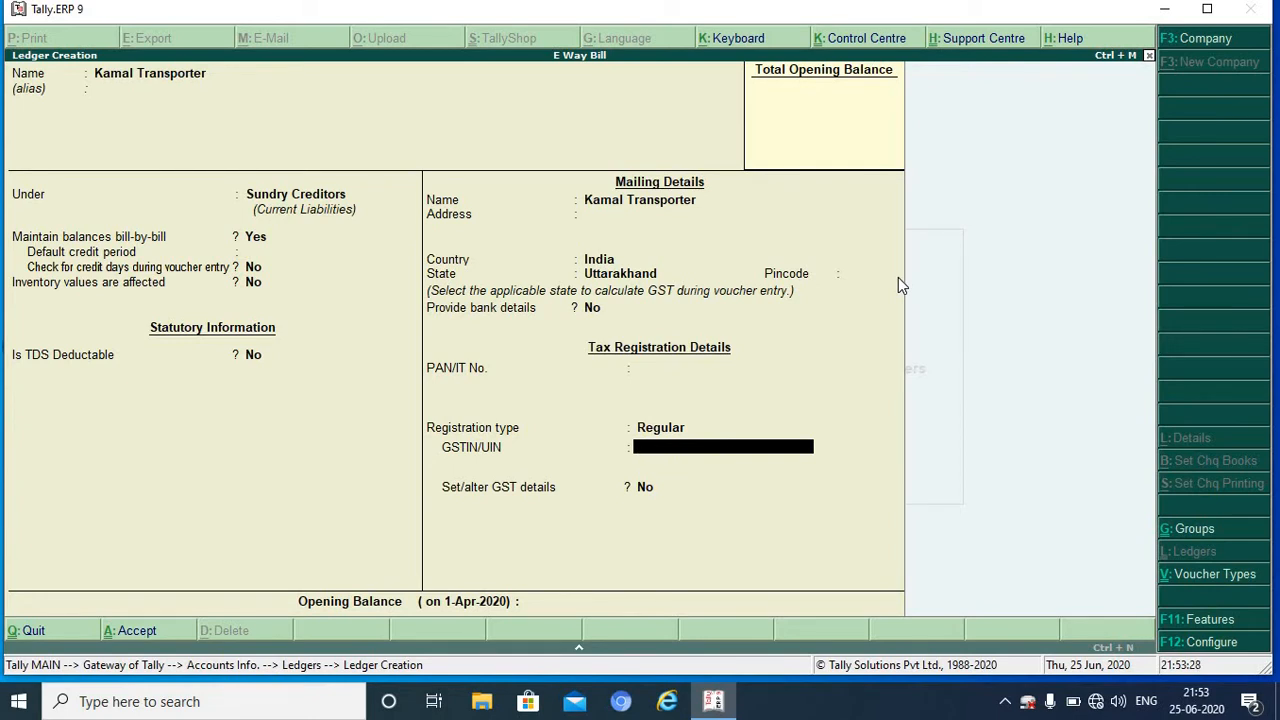
pyautogui.press('Return')
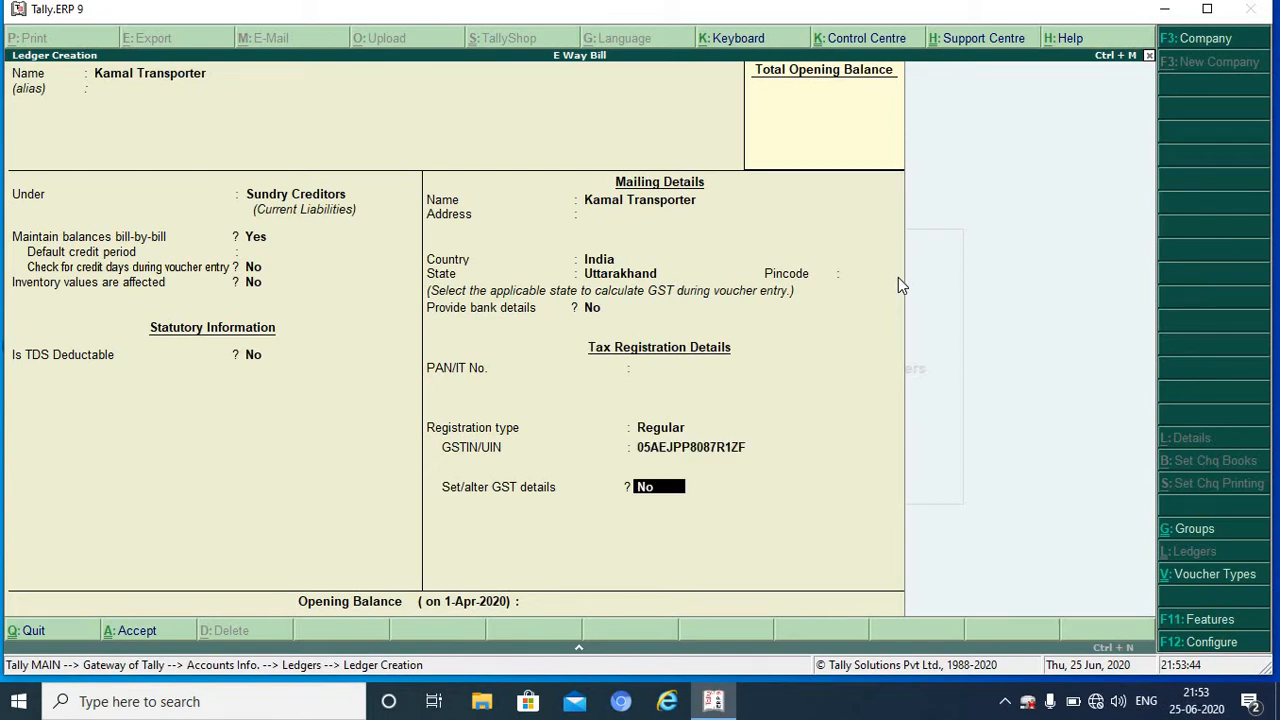
# Step: Mark Kamal Transporter as a transporter with its Transporter ID and save the ledger
pyautogui.press('y')
pyautogui.press('Return')
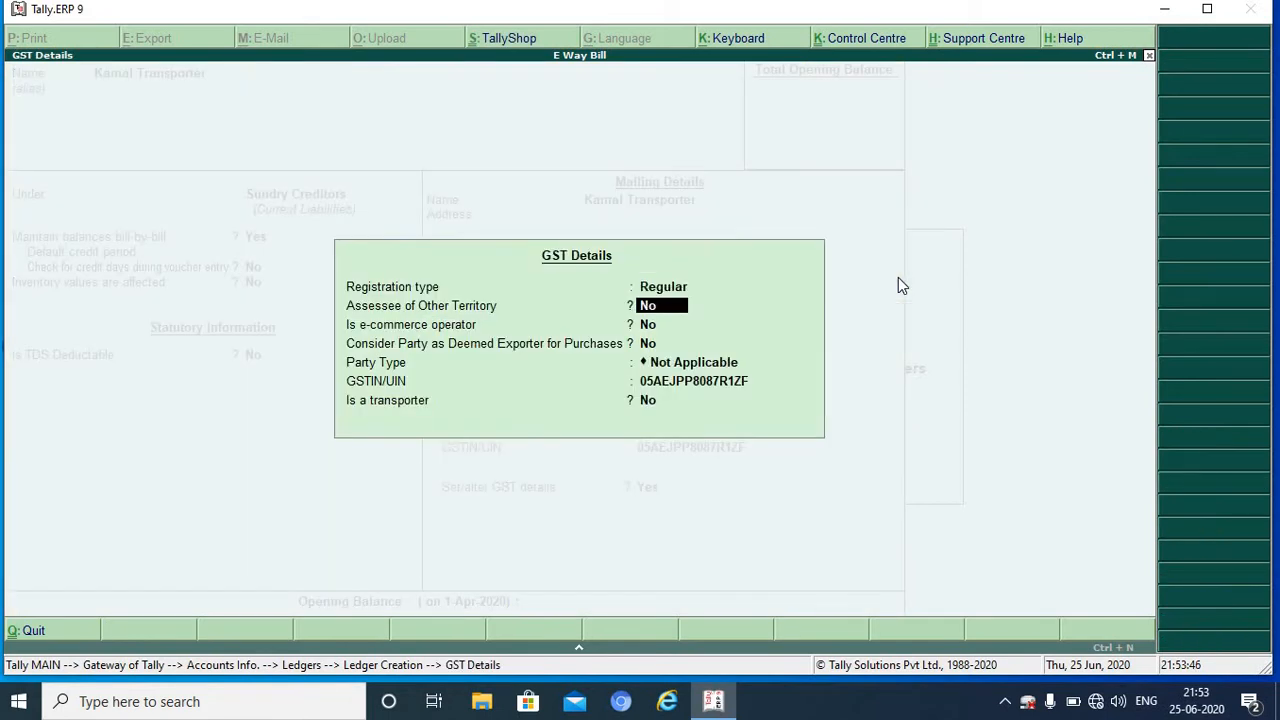
pyautogui.press('Return')
pyautogui.press('Return')
pyautogui.press('Return')
pyautogui.press('Return')
pyautogui.press('Return')
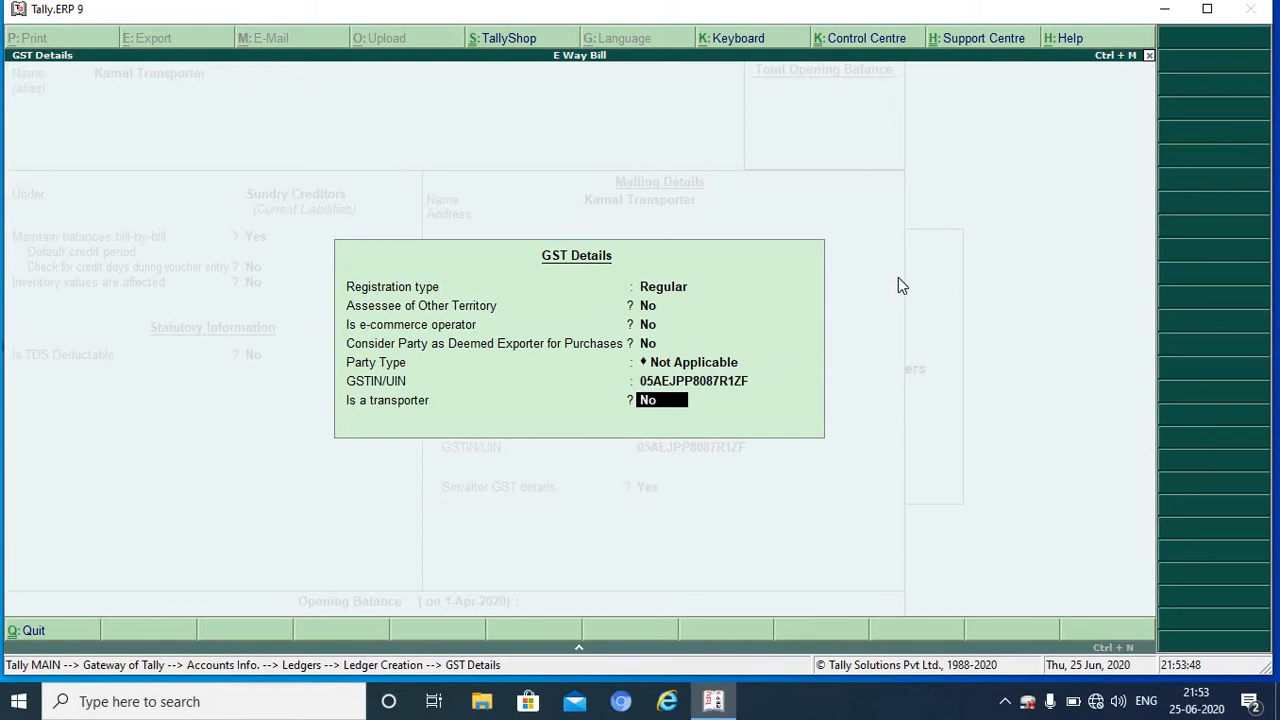
pyautogui.write('Y')
pyautogui.press('Return')
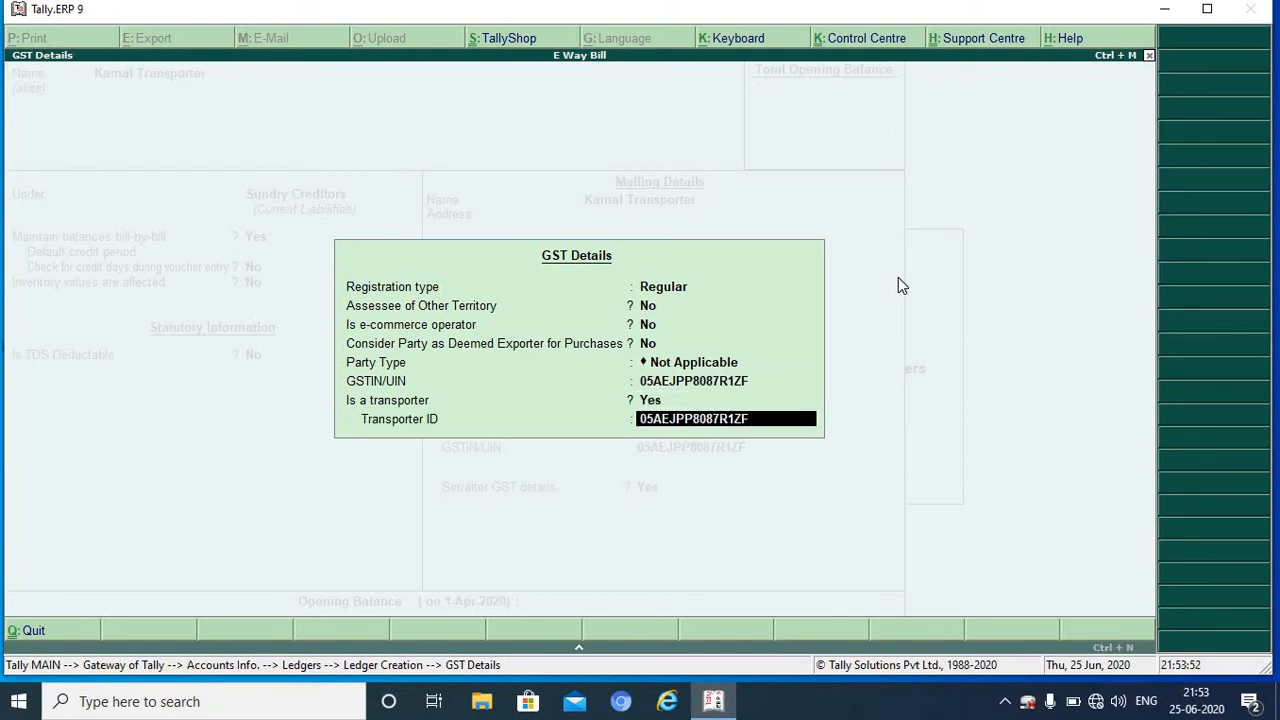
pyautogui.press('Return')
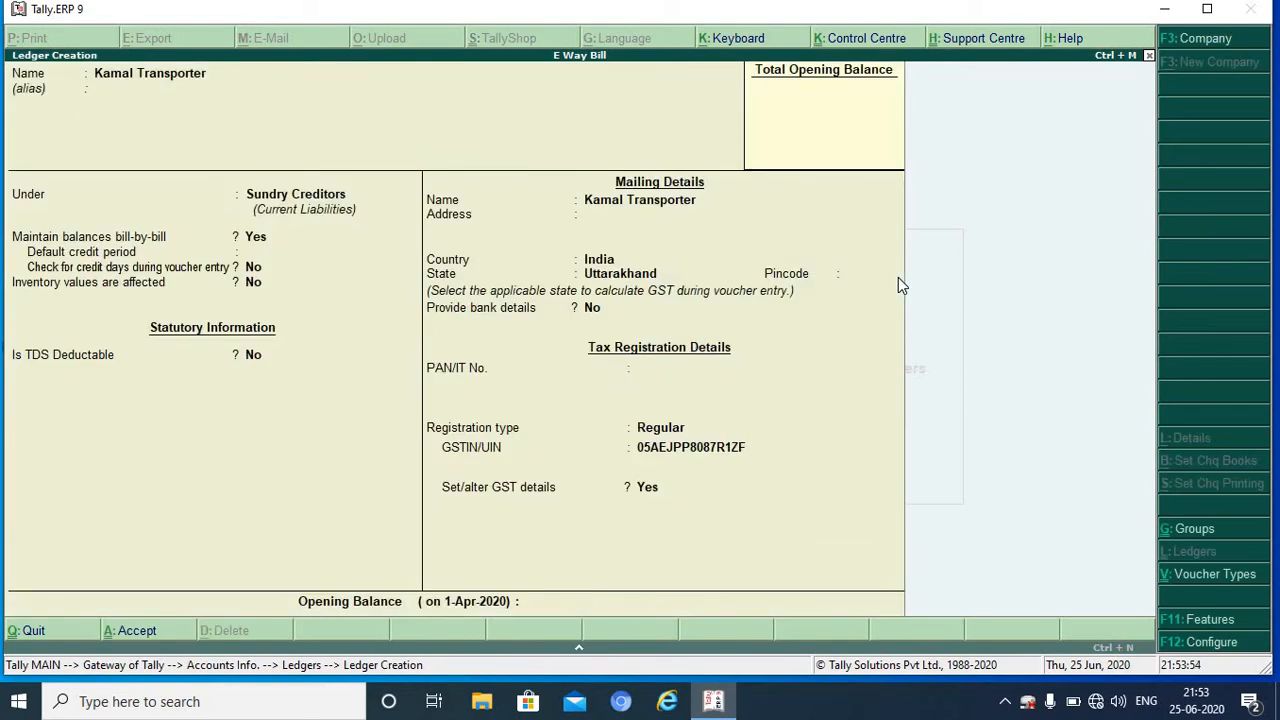
pyautogui.press('Return')
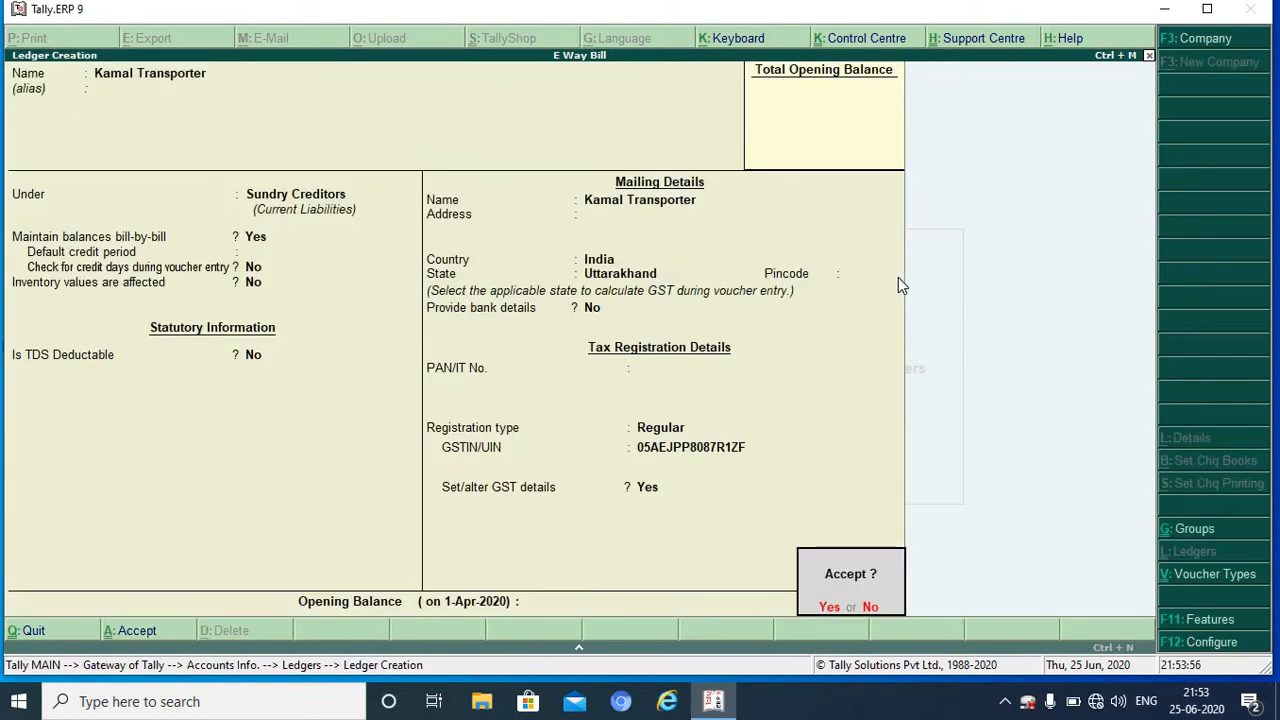
pyautogui.press('Return')
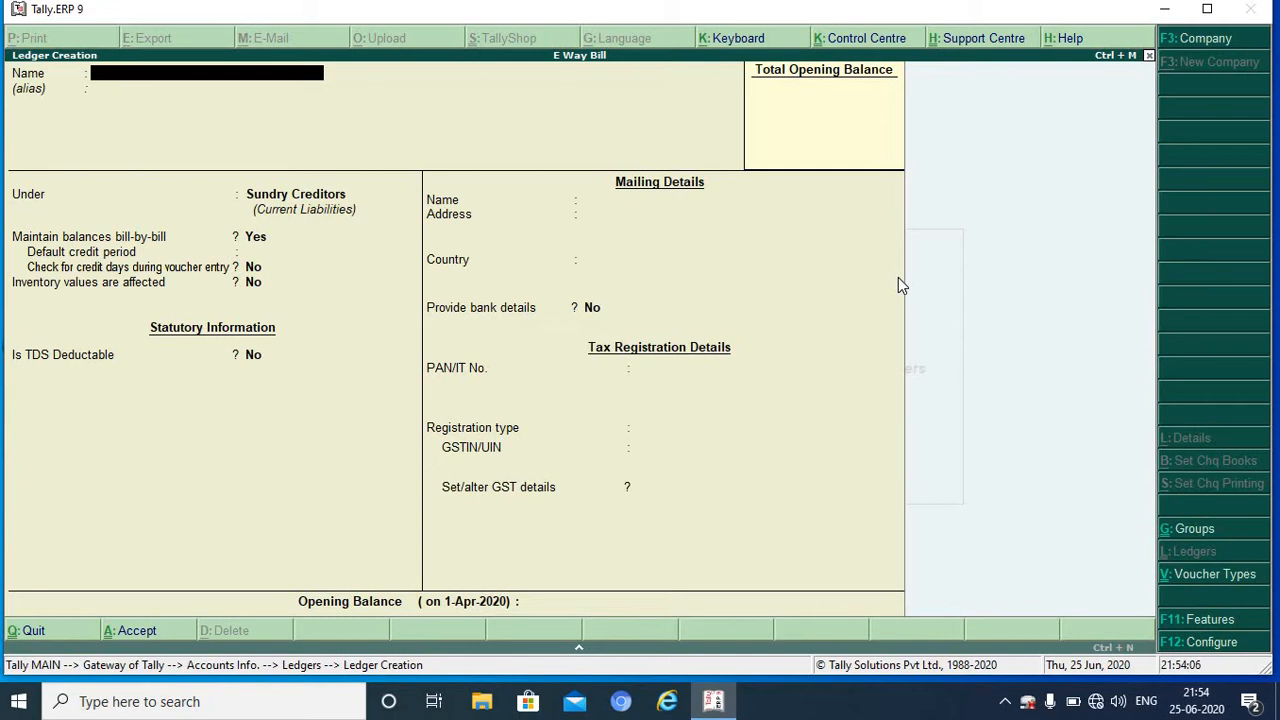
# Step: Leave ledger creation and start a Sales voucher (F8) in Accounting Vouchers
pyautogui.press('Escape')
pyautogui.press('y')
pyautogui.press('Escape')
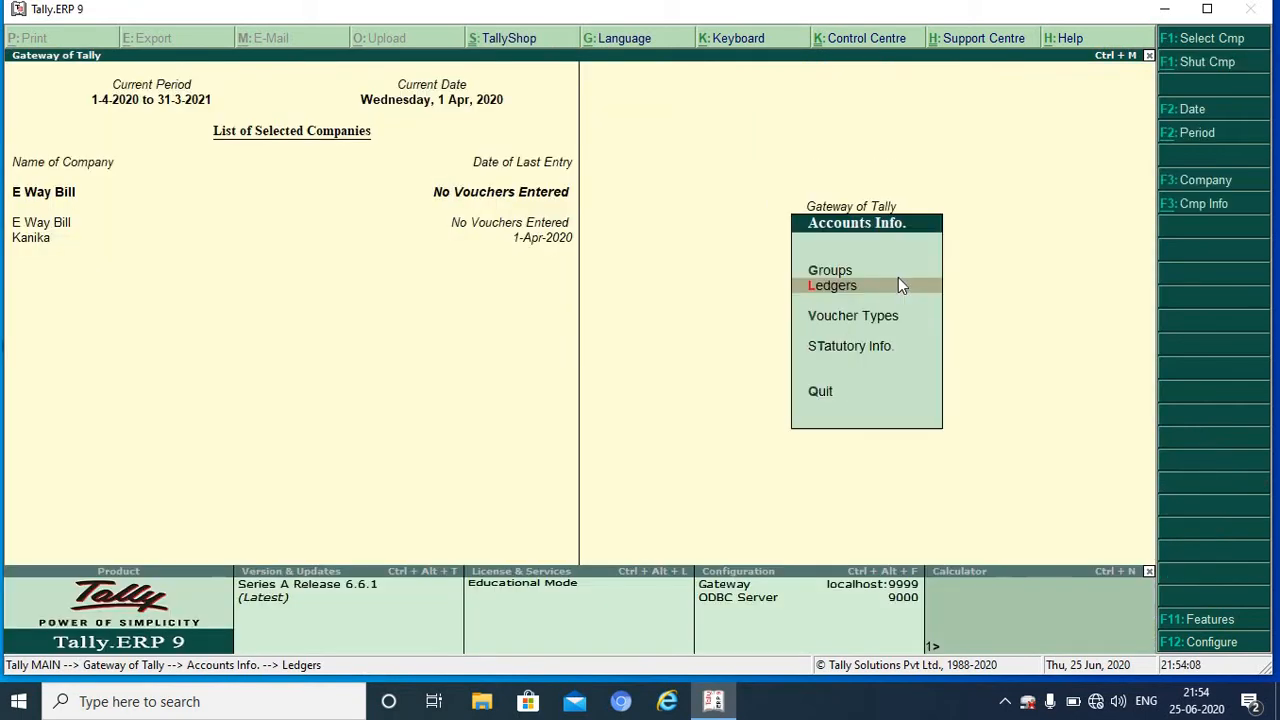
pyautogui.press('Escape')
pyautogui.press('Down')
pyautogui.press('Down')
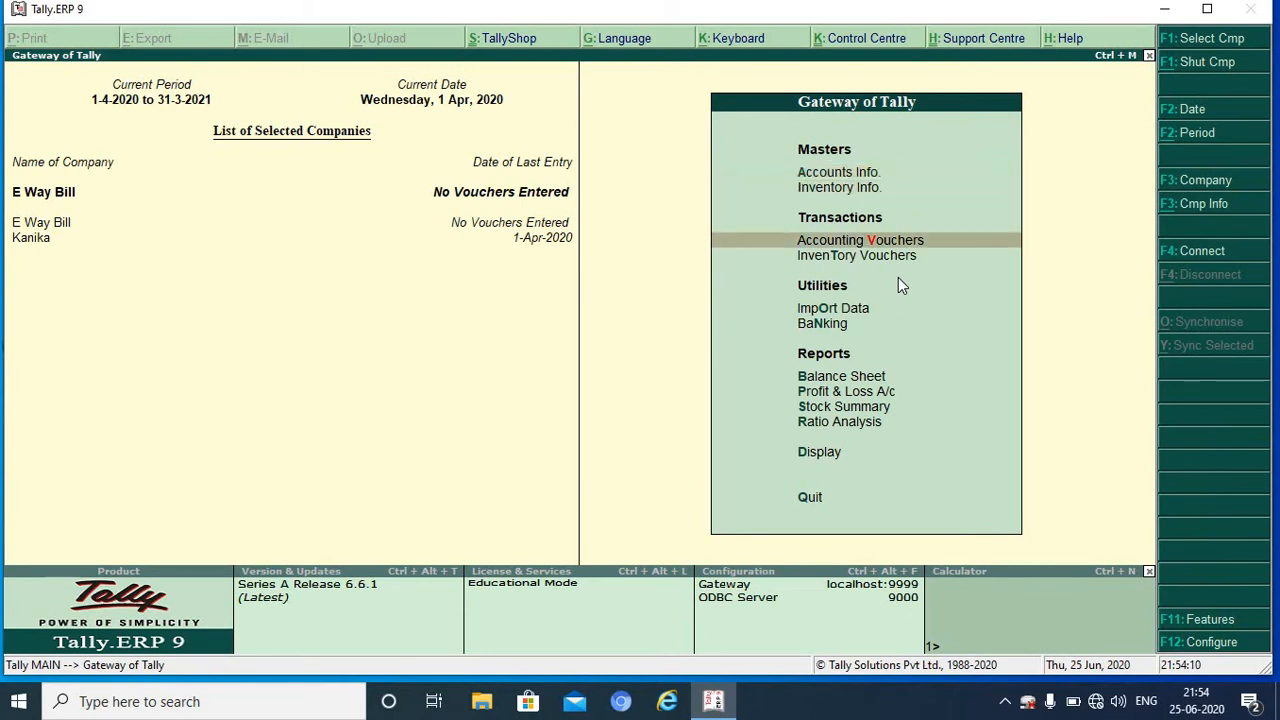
pyautogui.press('Return')
pyautogui.press('F8')
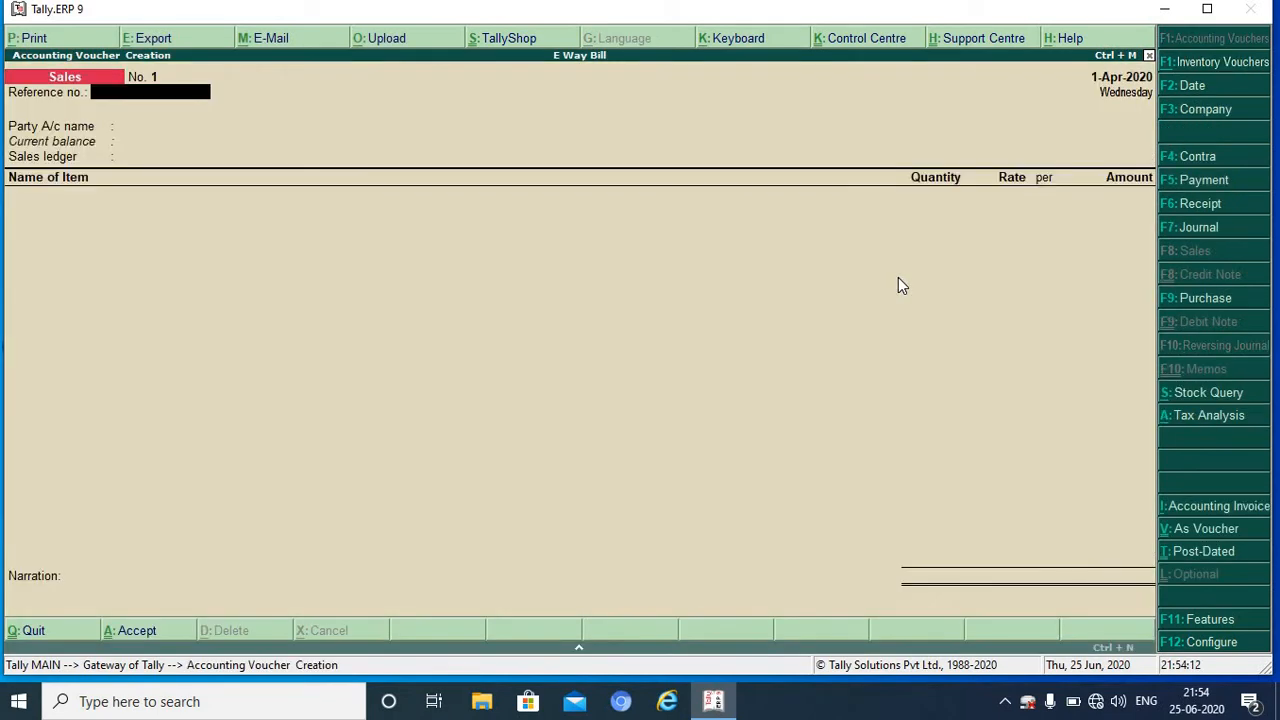
# Step: Bill the voucher to Party A Interstate and accept its Delhi party details
pyautogui.press('Return')
pyautogui.press('Down')
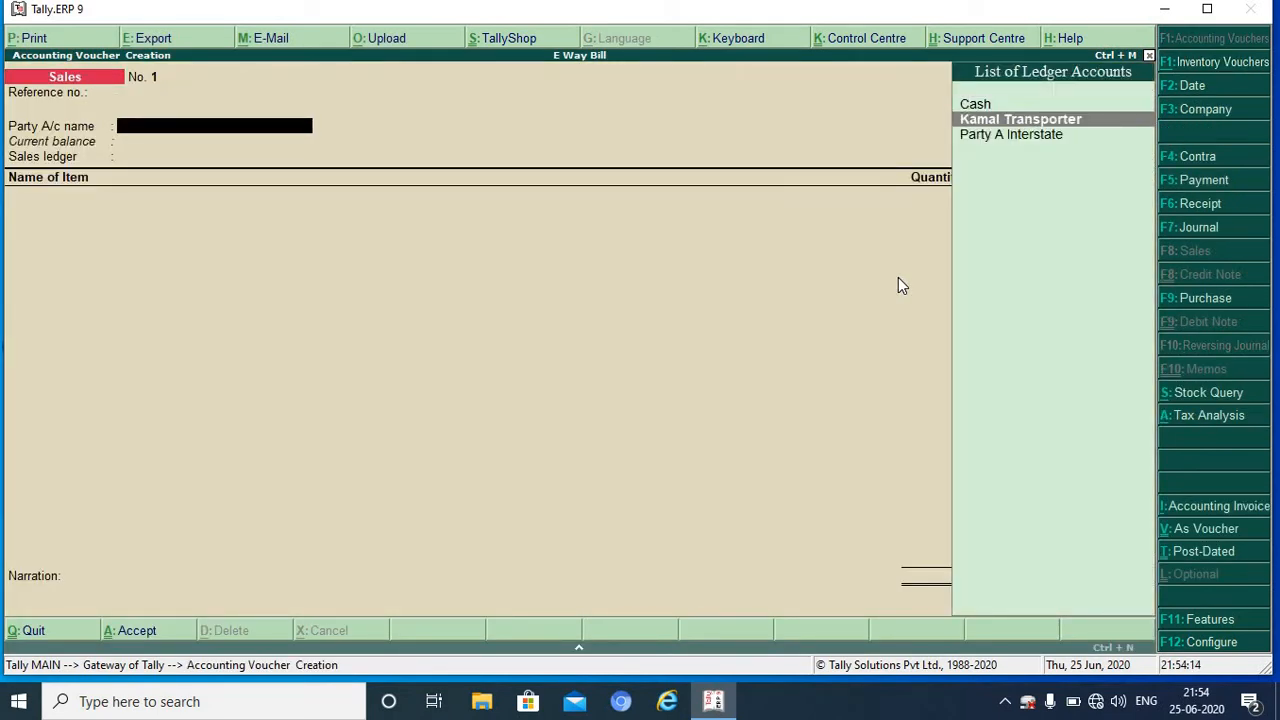
pyautogui.press('Down')
pyautogui.press('Return')
pyautogui.press('Return')
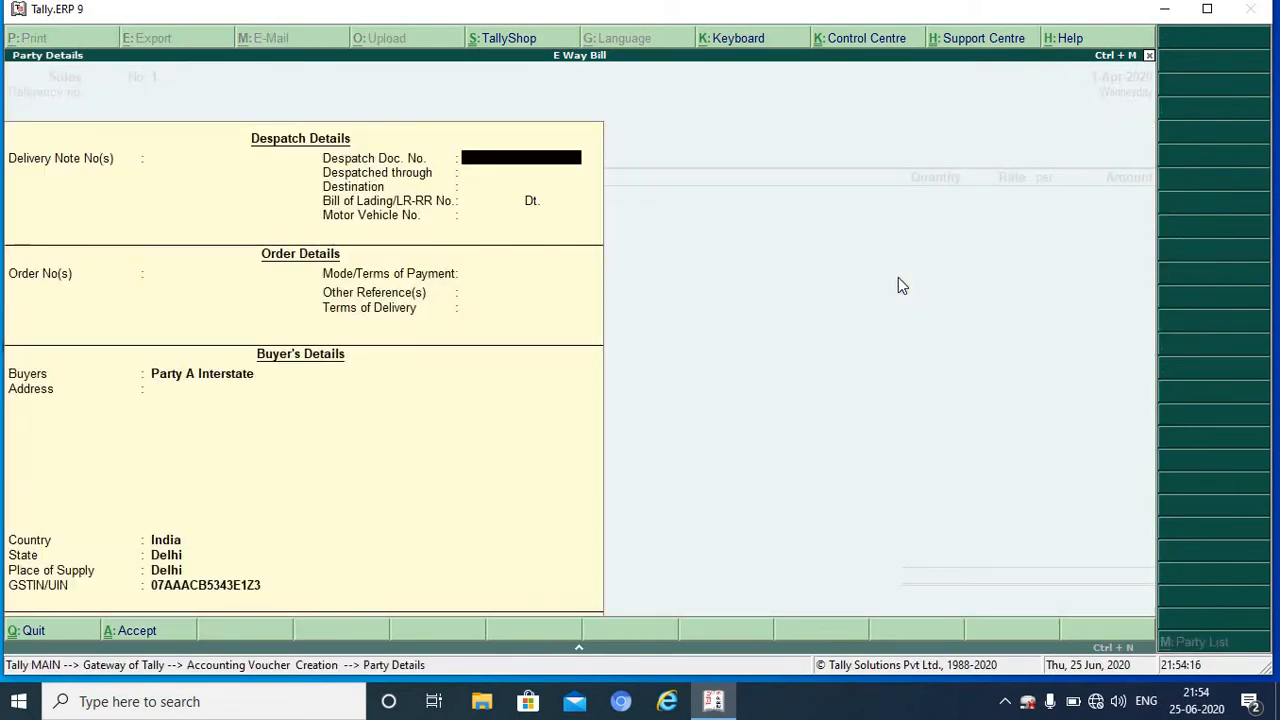
pyautogui.press('Return')
pyautogui.press('Return')
pyautogui.press('Return')
pyautogui.press('Return')
pyautogui.press('Return')
pyautogui.press('Return')
pyautogui.press('Return')
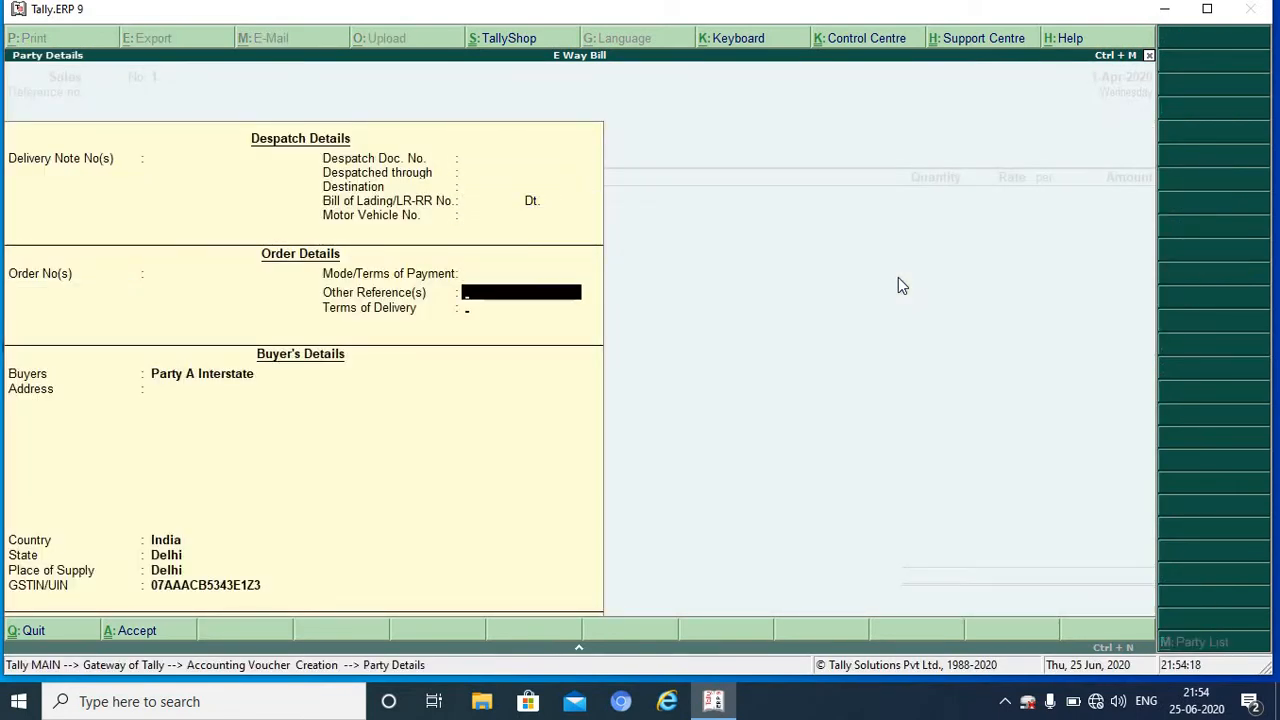
pyautogui.press('Return')
pyautogui.press('Return')
pyautogui.press('Return')
pyautogui.press('Return')
pyautogui.press('Return')
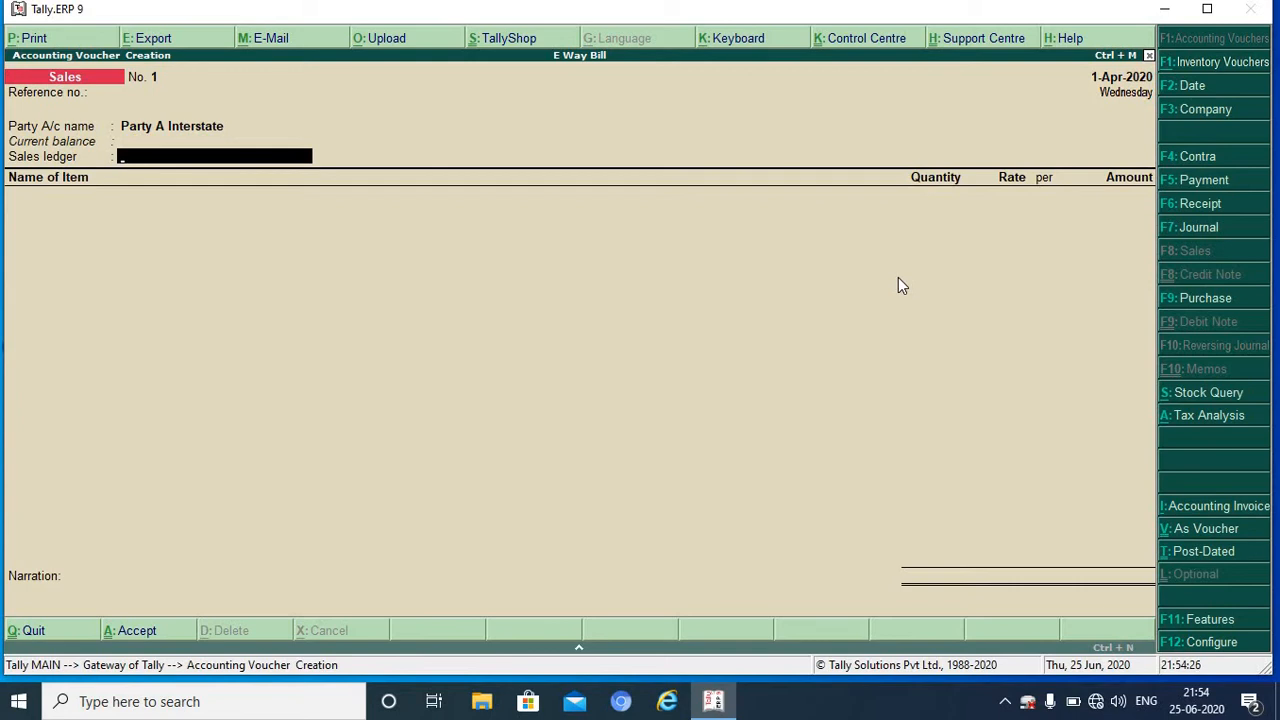
# Step: Create a SALES ledger under Sales Accounts with Goods as the supply type
pyautogui.hotkey('alt', 'c')
pyautogui.write('S')
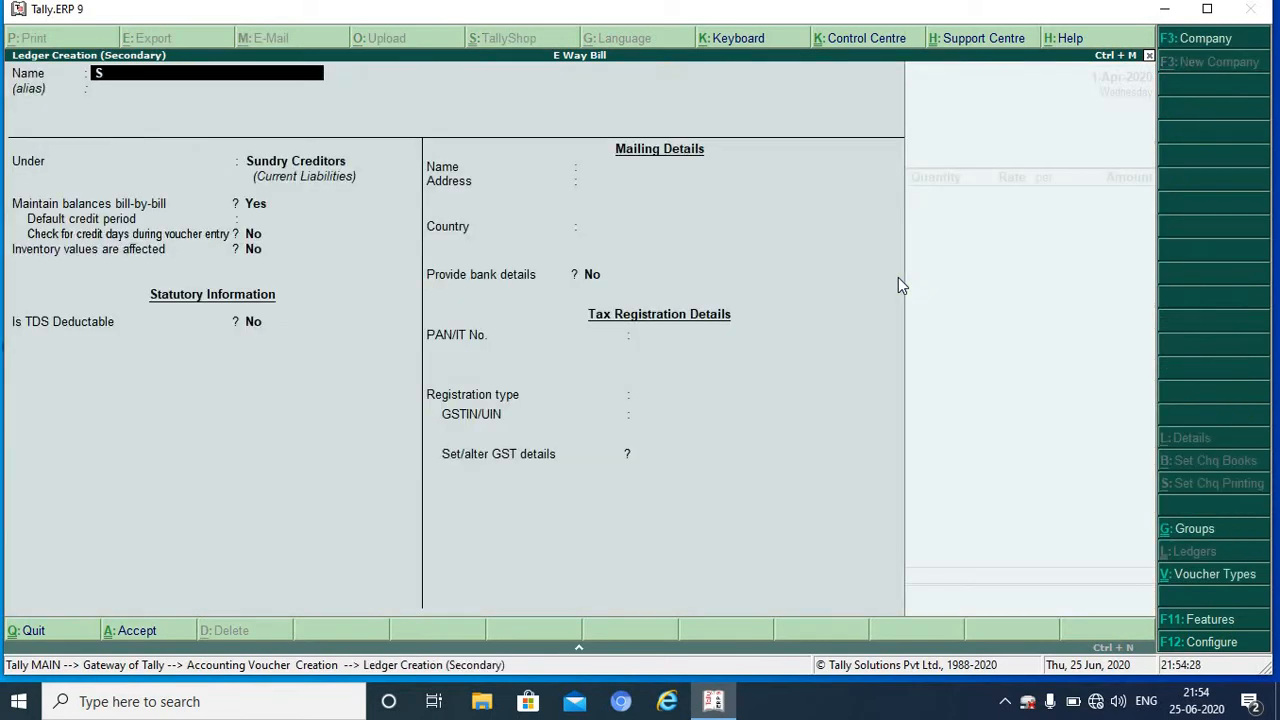
pyautogui.write('ALES')
pyautogui.press('Return')
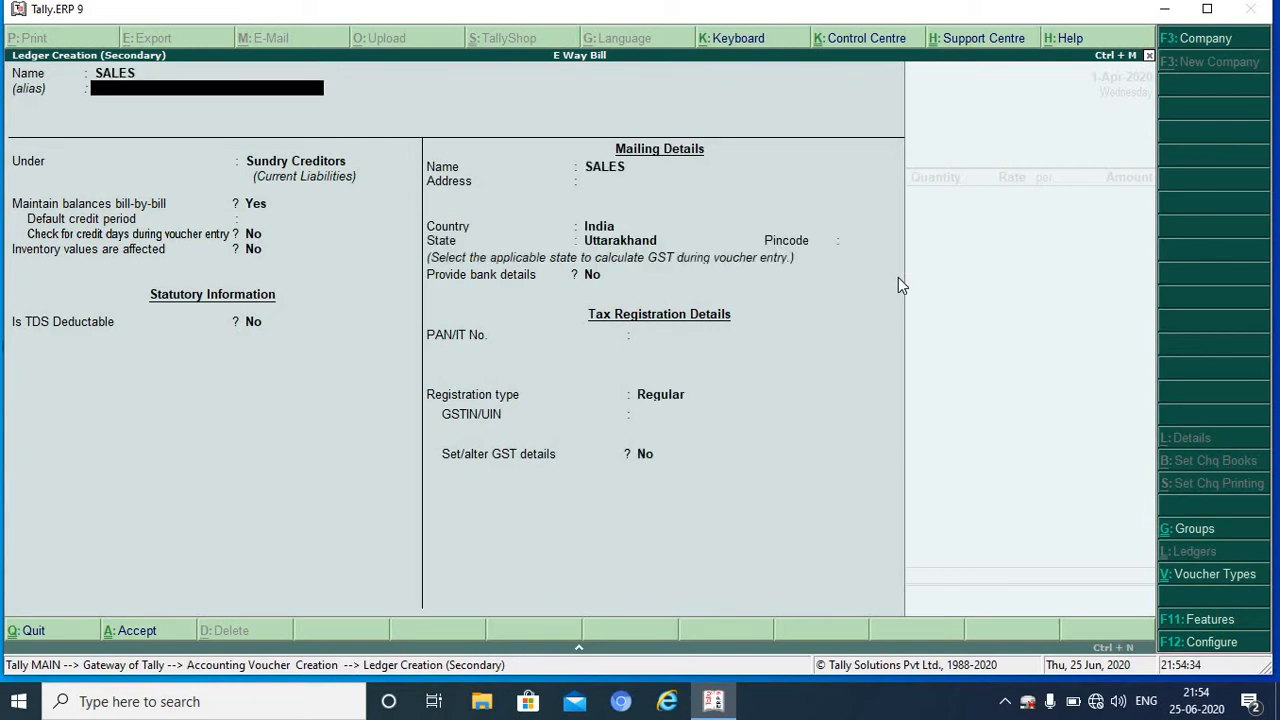
pyautogui.press('Return')
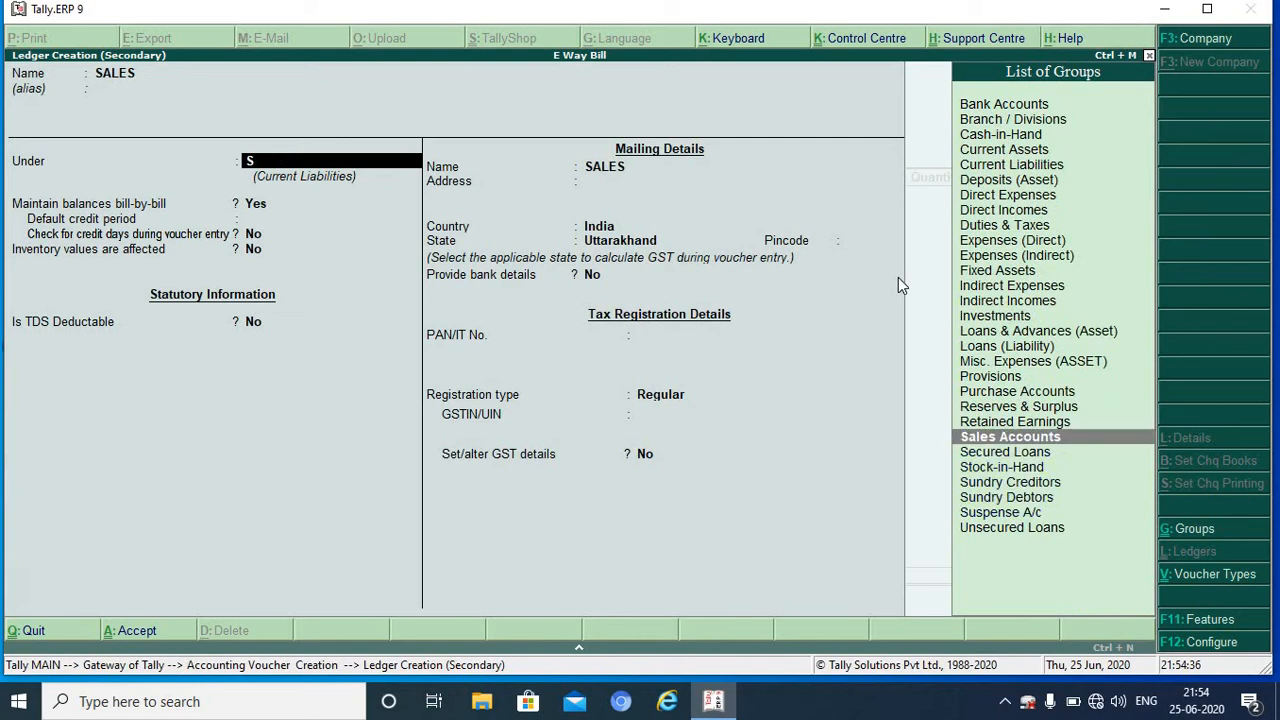
pyautogui.press('Return')
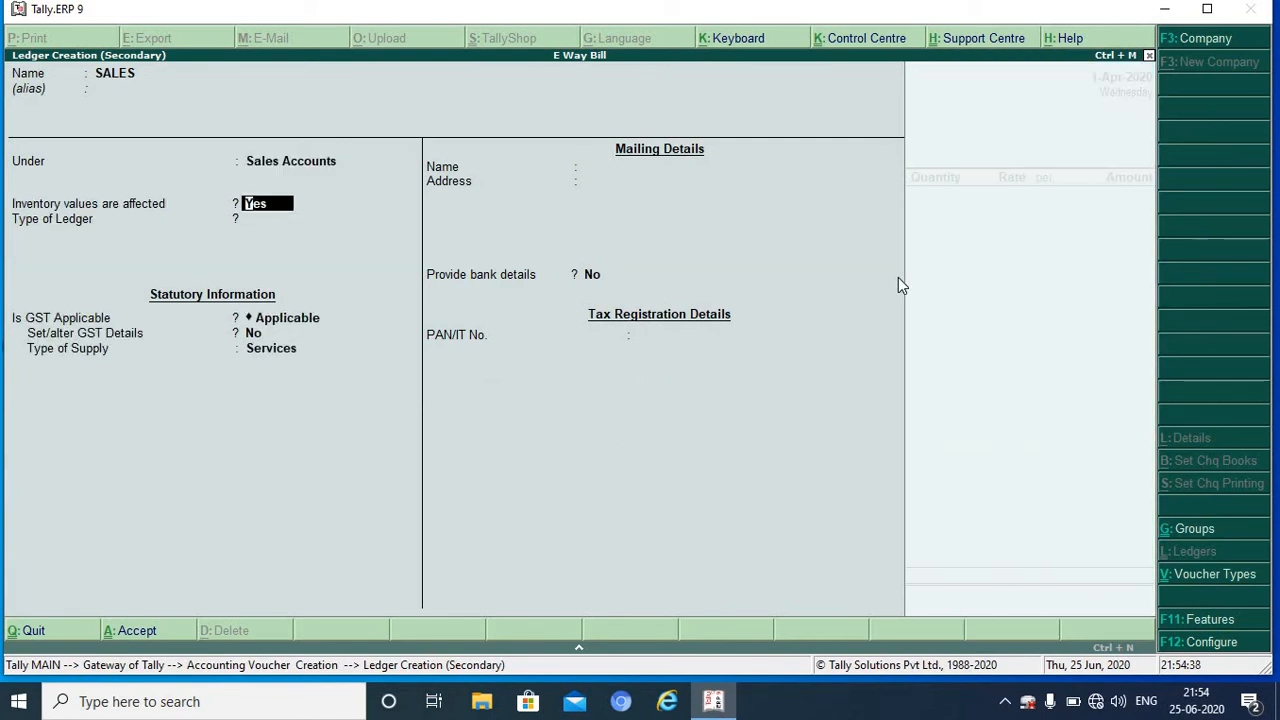
pyautogui.press('Return')
pyautogui.press('Return')
pyautogui.press('Return')
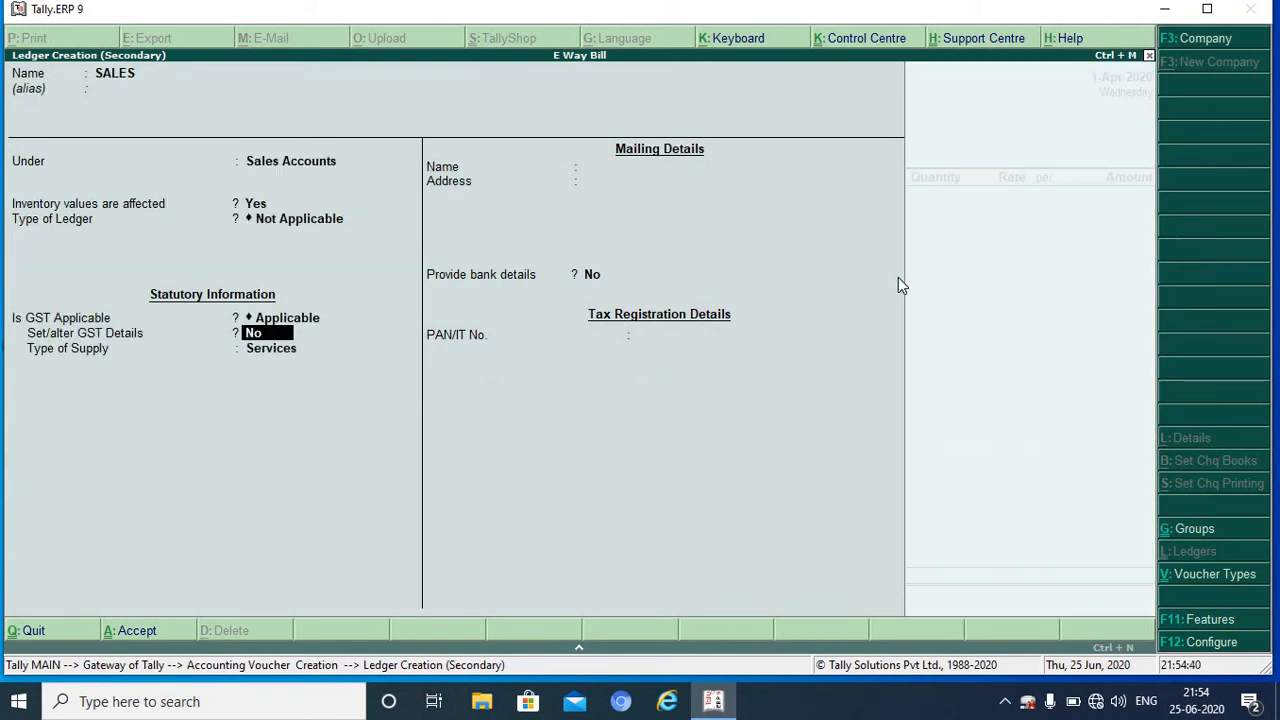
pyautogui.press('Return')
pyautogui.press('Up')
pyautogui.press('Return')
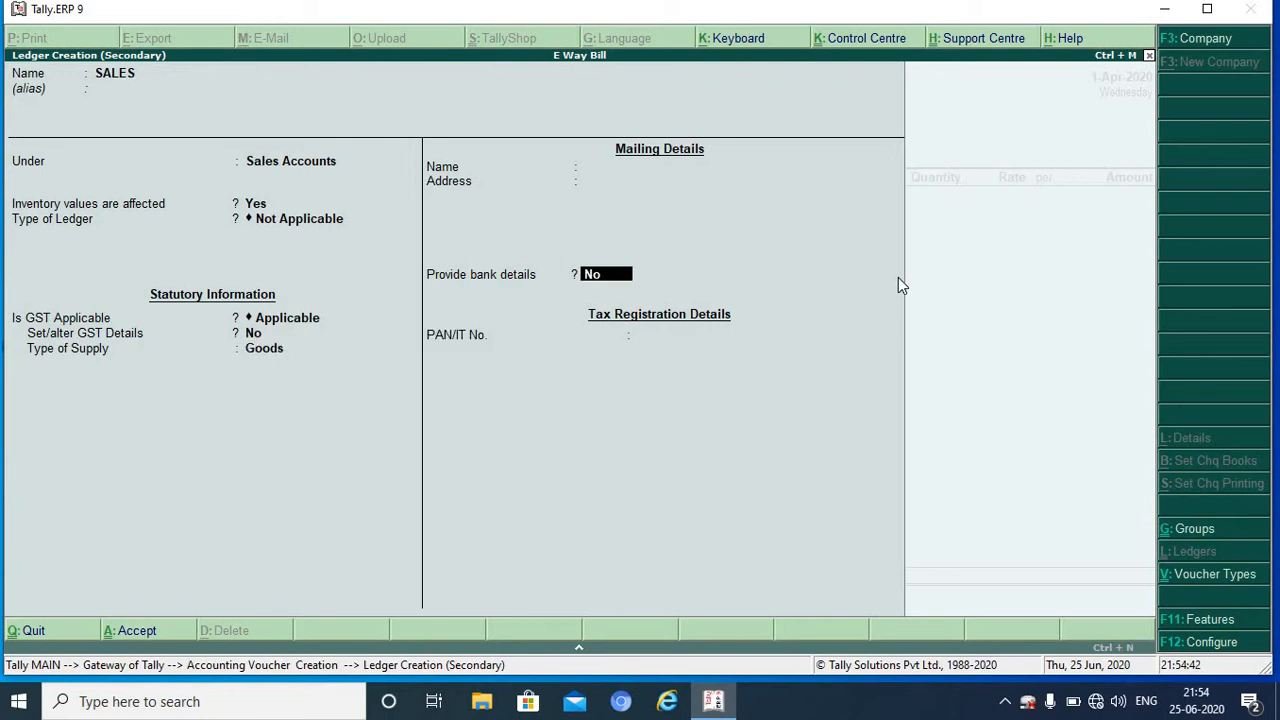
pyautogui.press('Return')
pyautogui.press('Return')
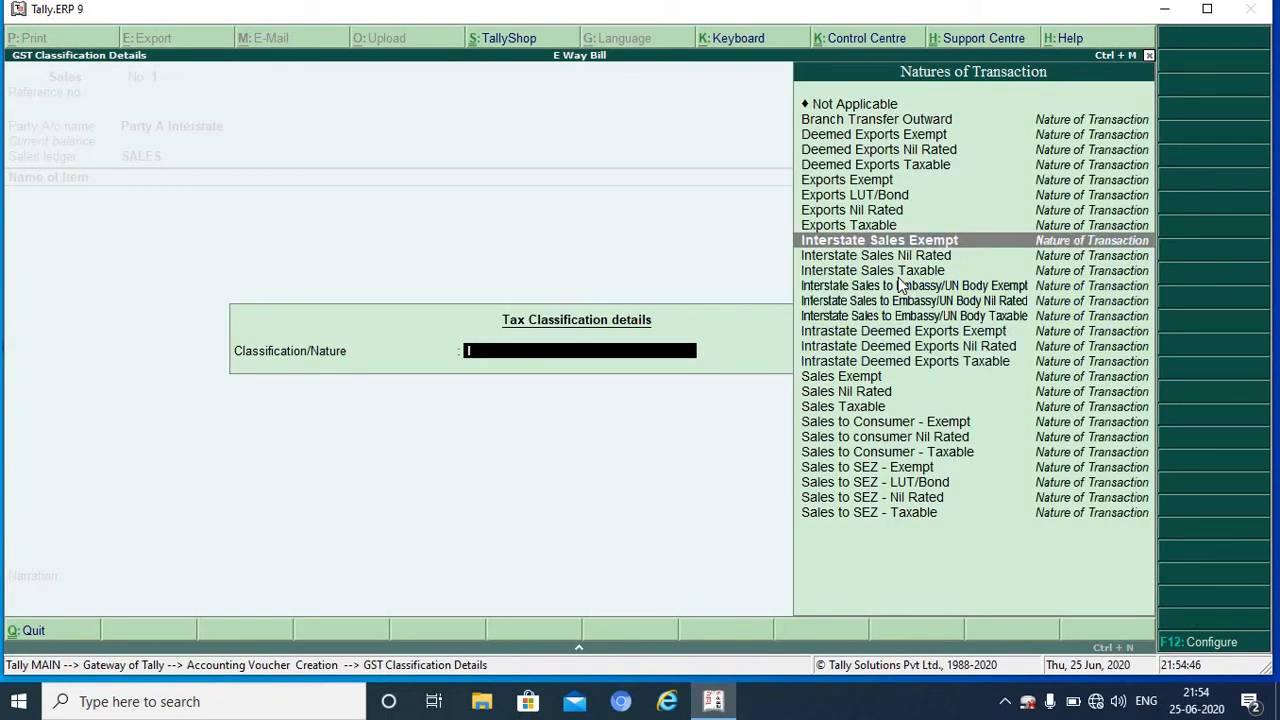
# Step: Classify the sale as Interstate Sales Taxable
pyautogui.press('Down')
pyautogui.press('Down')
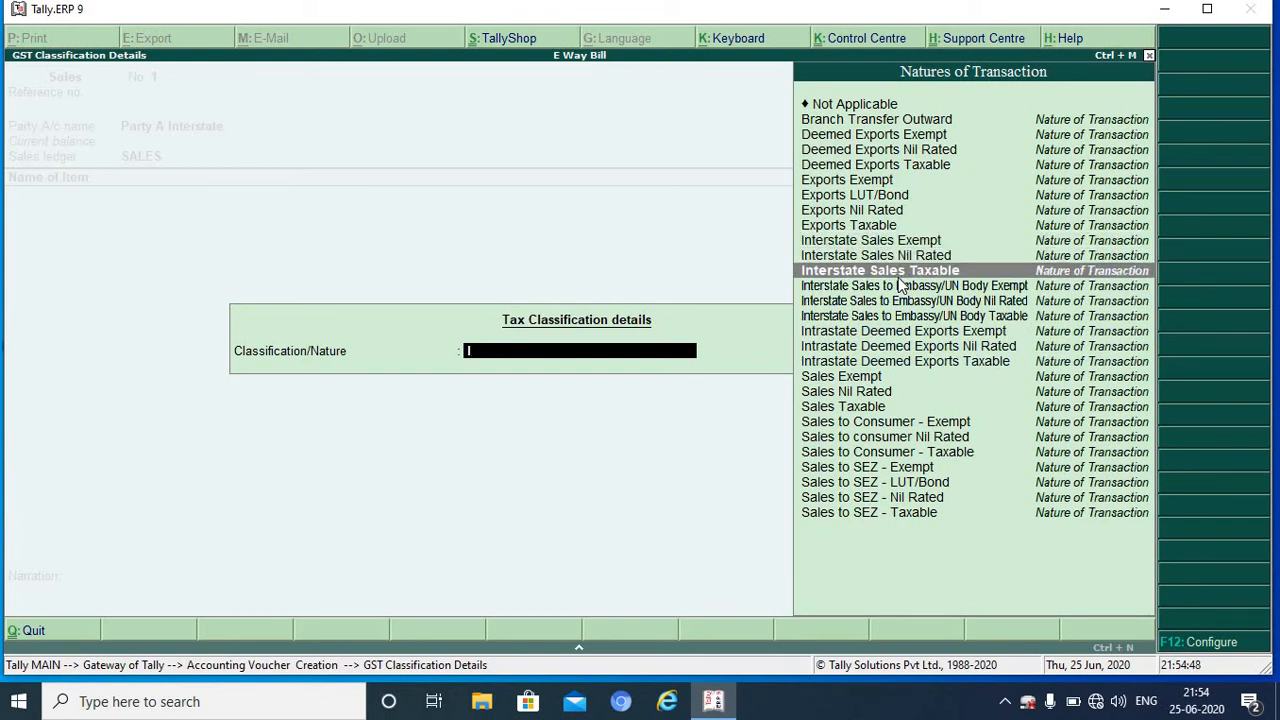
pyautogui.press('Return')
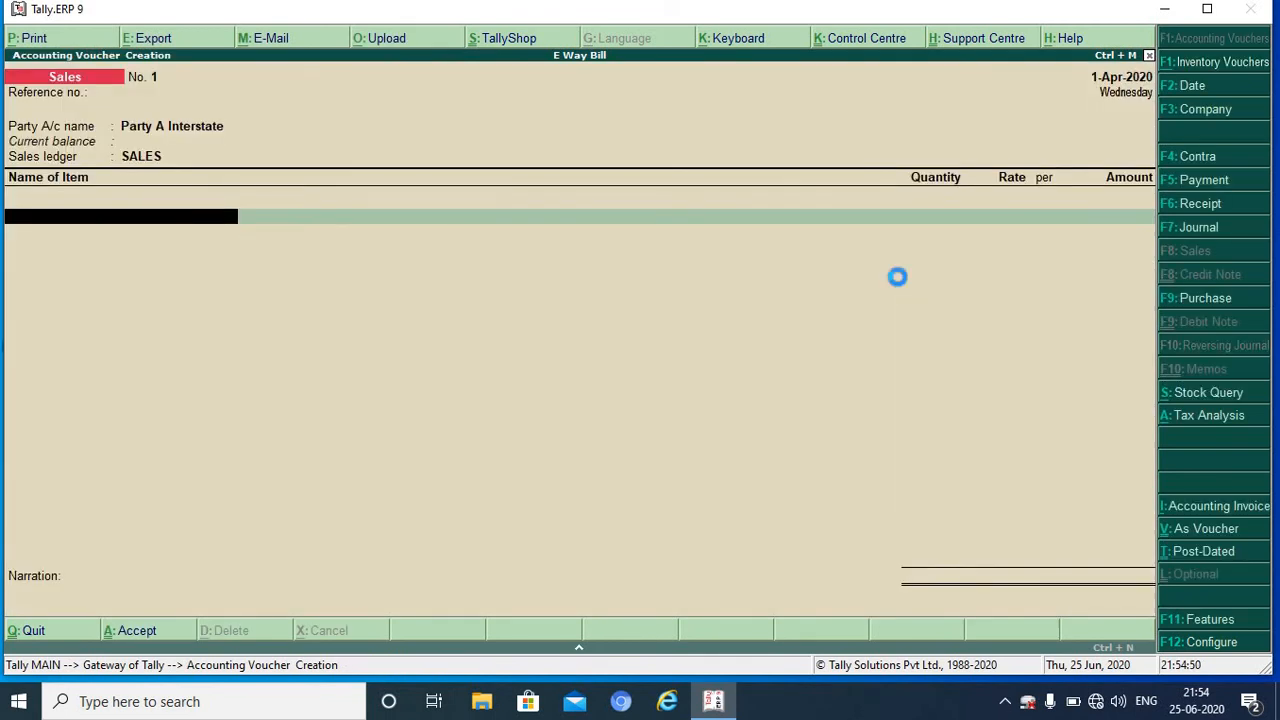
pyautogui.hotkey('alt', 'c')
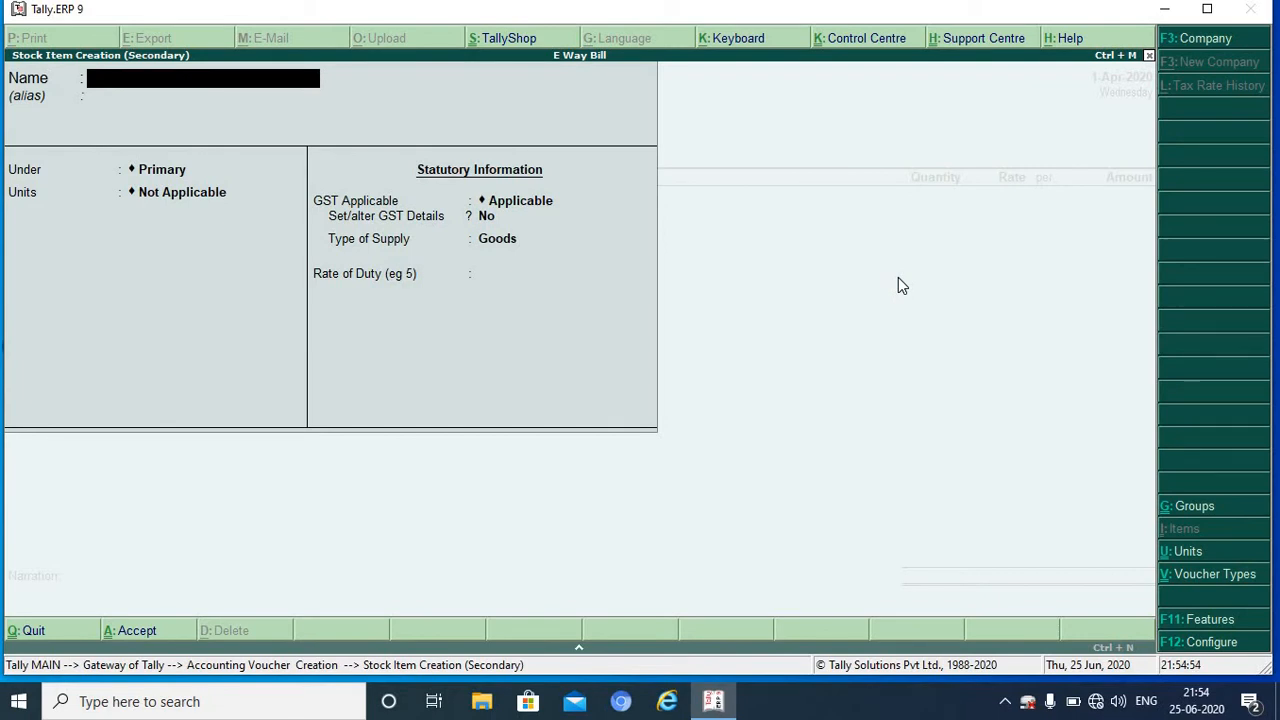
# Step: Name the item TOY CAR and create its unit NOS. with UQC NOS-NUMBERS
pyautogui.write('TOY CAR')
pyautogui.press('Return')
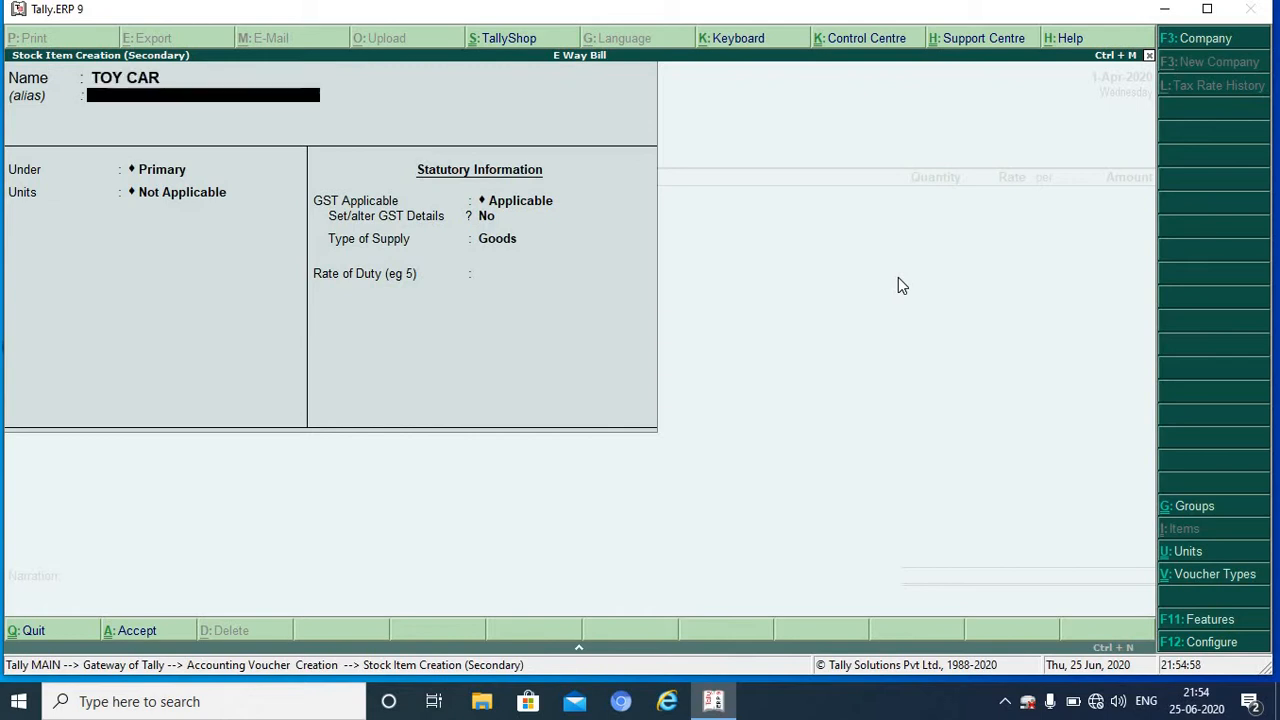
pyautogui.press('Return')
pyautogui.press('Return')
pyautogui.hotkey('alt', 'c')
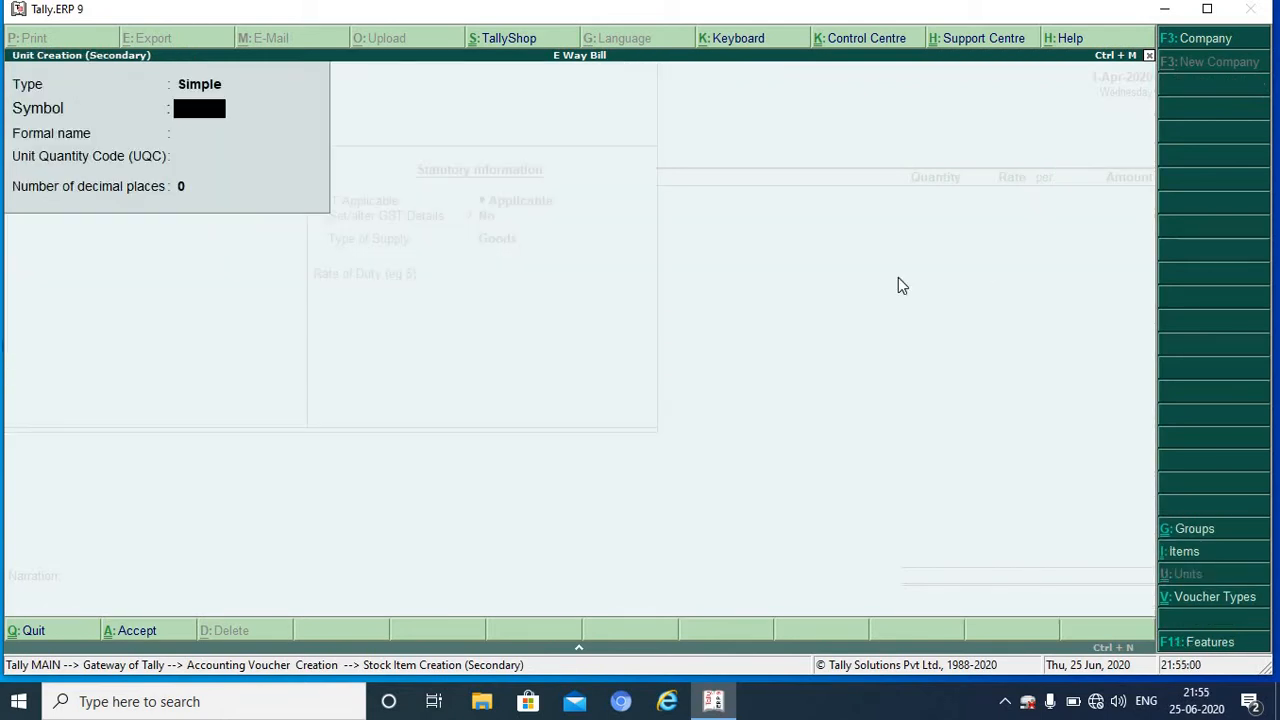
pyautogui.write('NOS.')
pyautogui.press('Return')
pyautogui.press('Return')
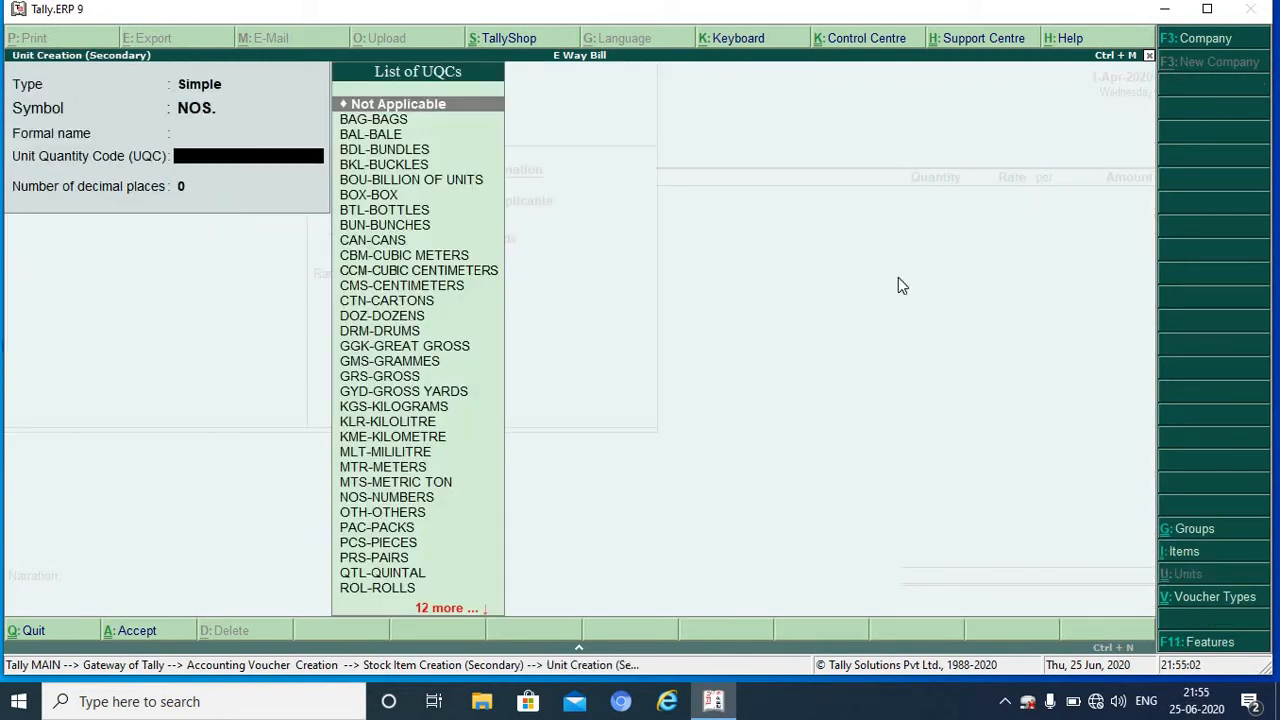
pyautogui.write('N')
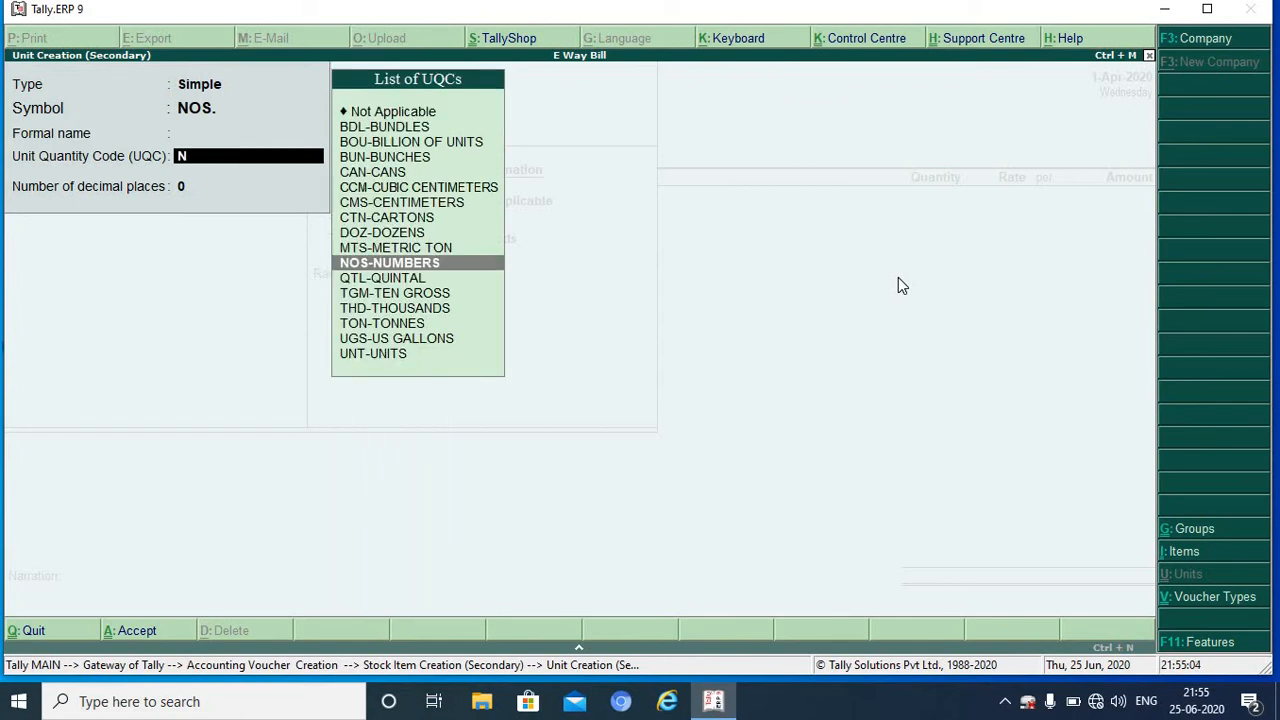
pyautogui.press('Return')
pyautogui.press('Return')
pyautogui.press('Return')
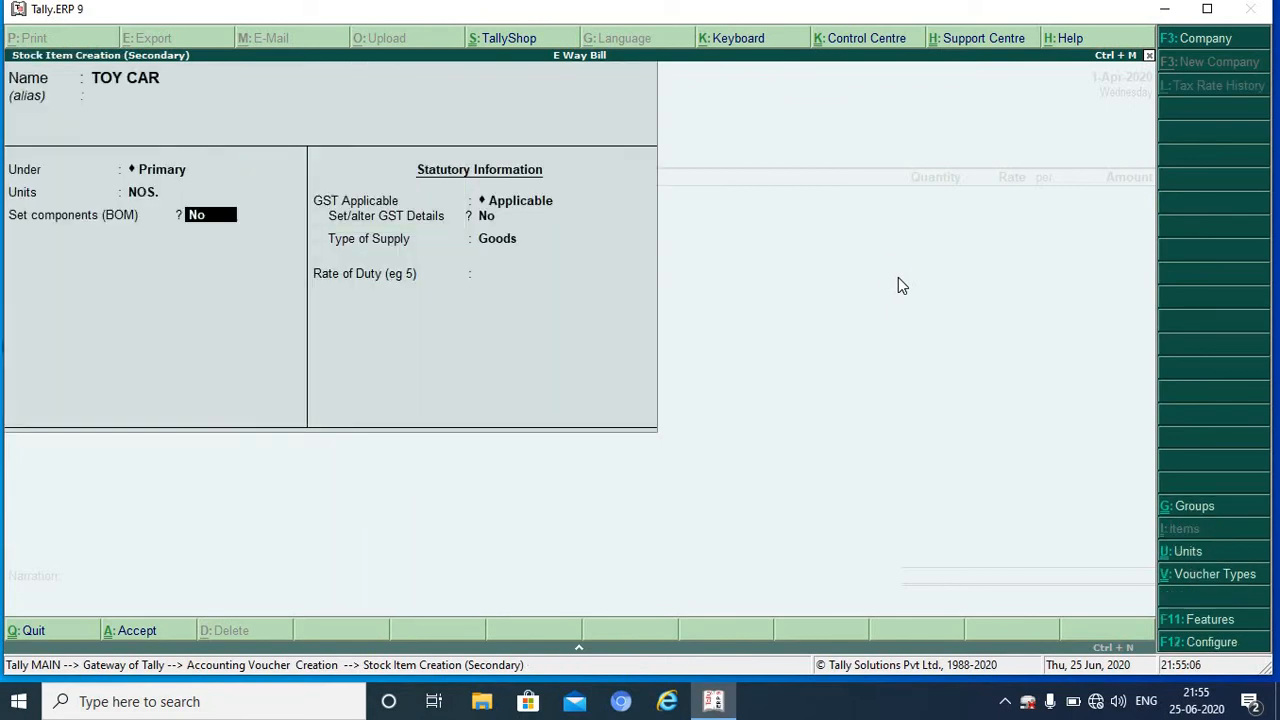
pyautogui.press('Return')
# Step: Give TOY CAR HSN 234567, taxable at 18% integrated tax, and save it
pyautogui.press('Return')
pyautogui.write('y')
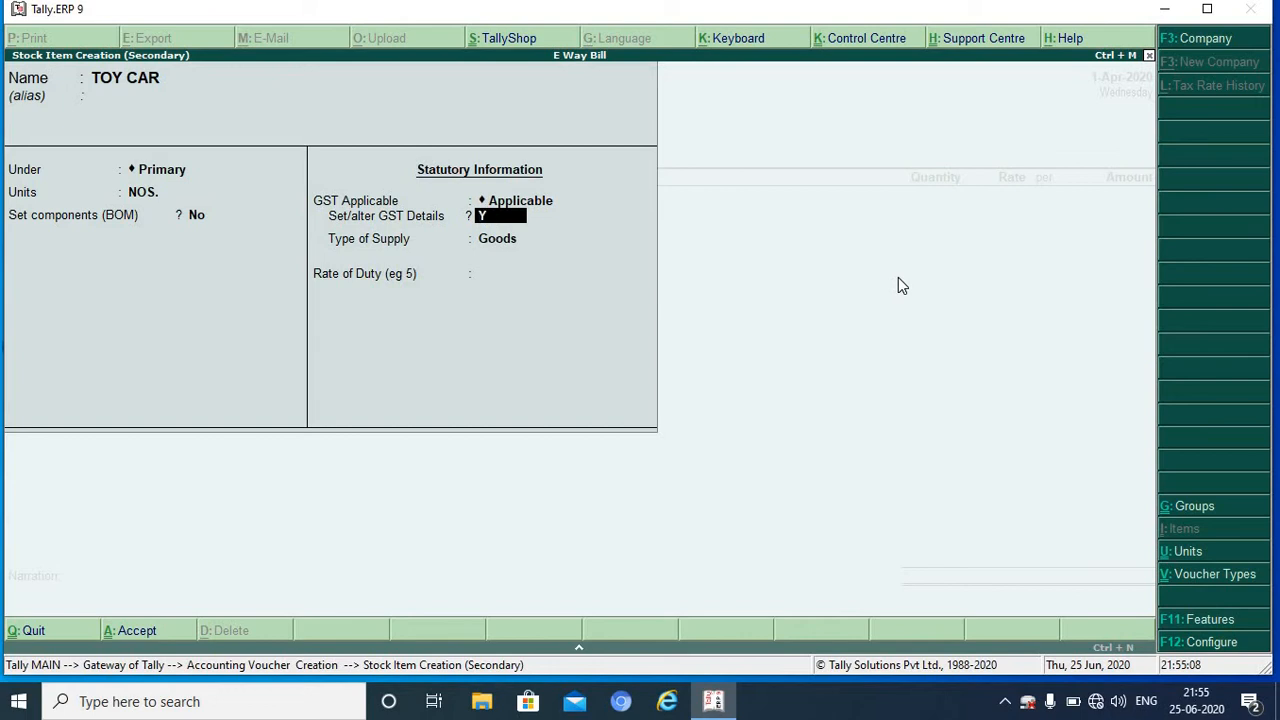
pyautogui.press('Return')
pyautogui.press('Return')
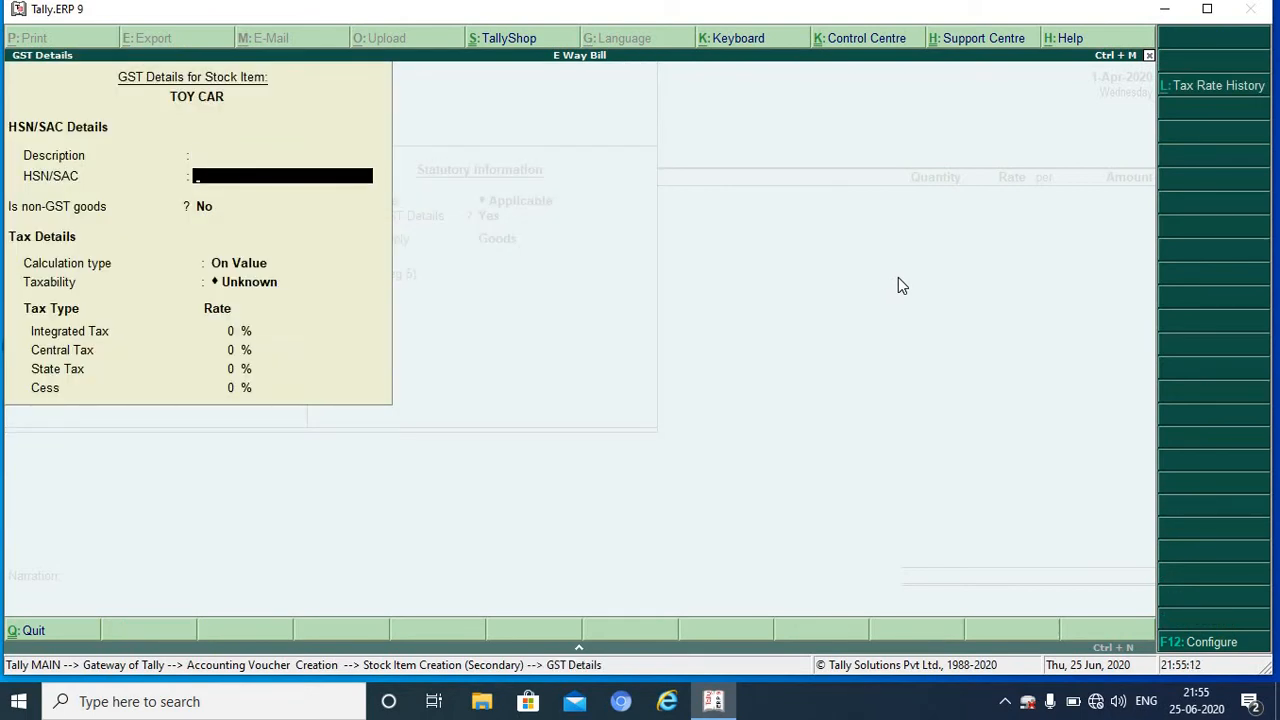
pyautogui.write('234567')
pyautogui.press('Return')
pyautogui.press('Return')
pyautogui.press('Return')
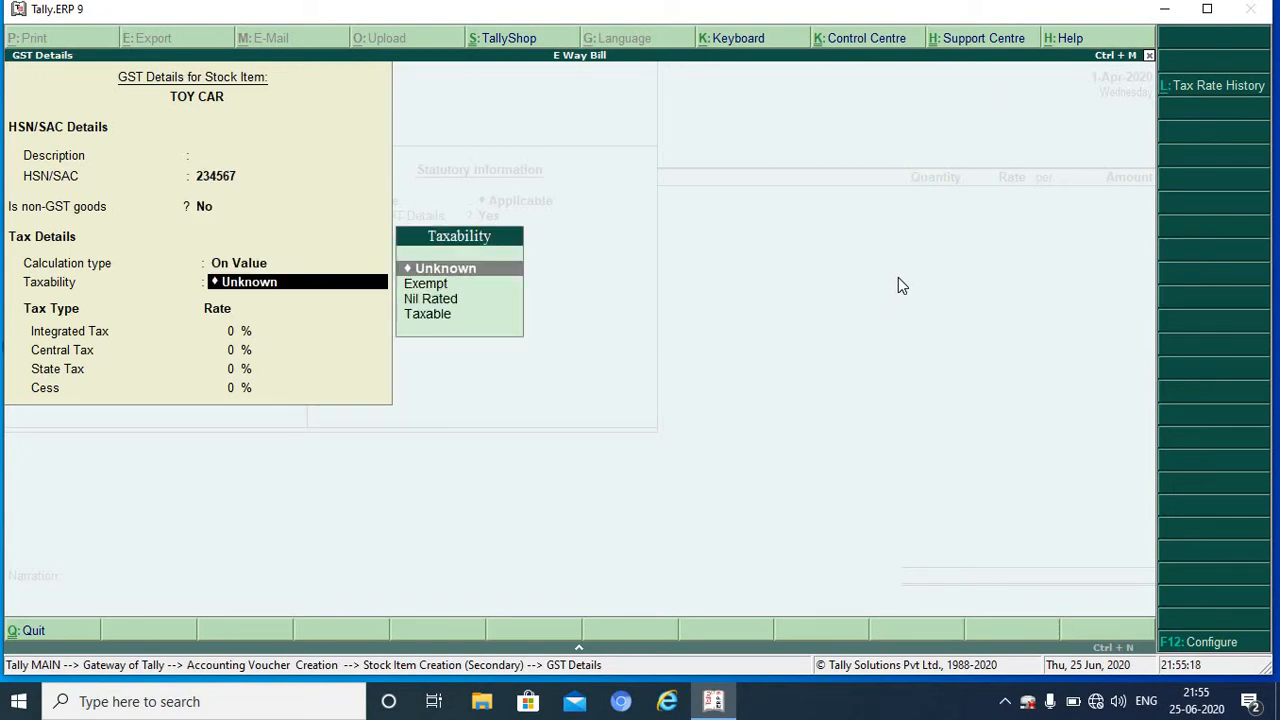
pyautogui.press('Down')
pyautogui.press('Down')
pyautogui.press('Down')
pyautogui.press('Return')
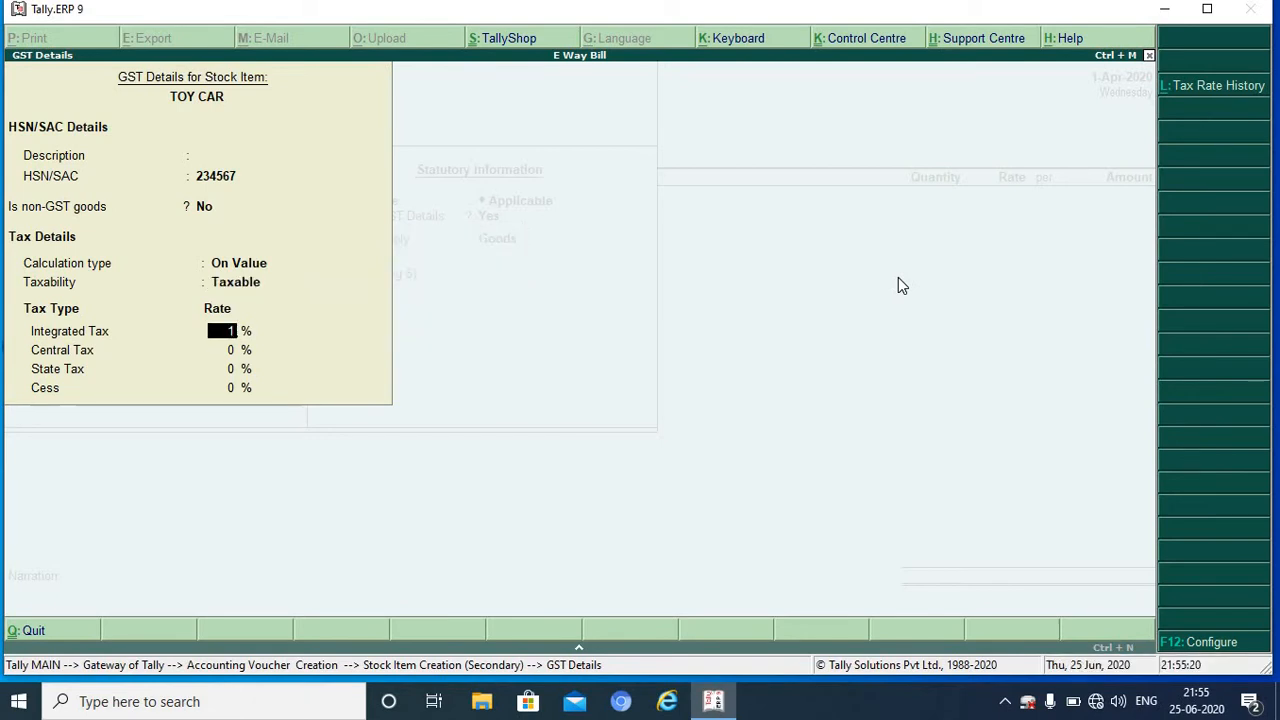
pyautogui.write('18')
pyautogui.press('Return')
pyautogui.press('Return')
pyautogui.press('Return')
pyautogui.press('Return')
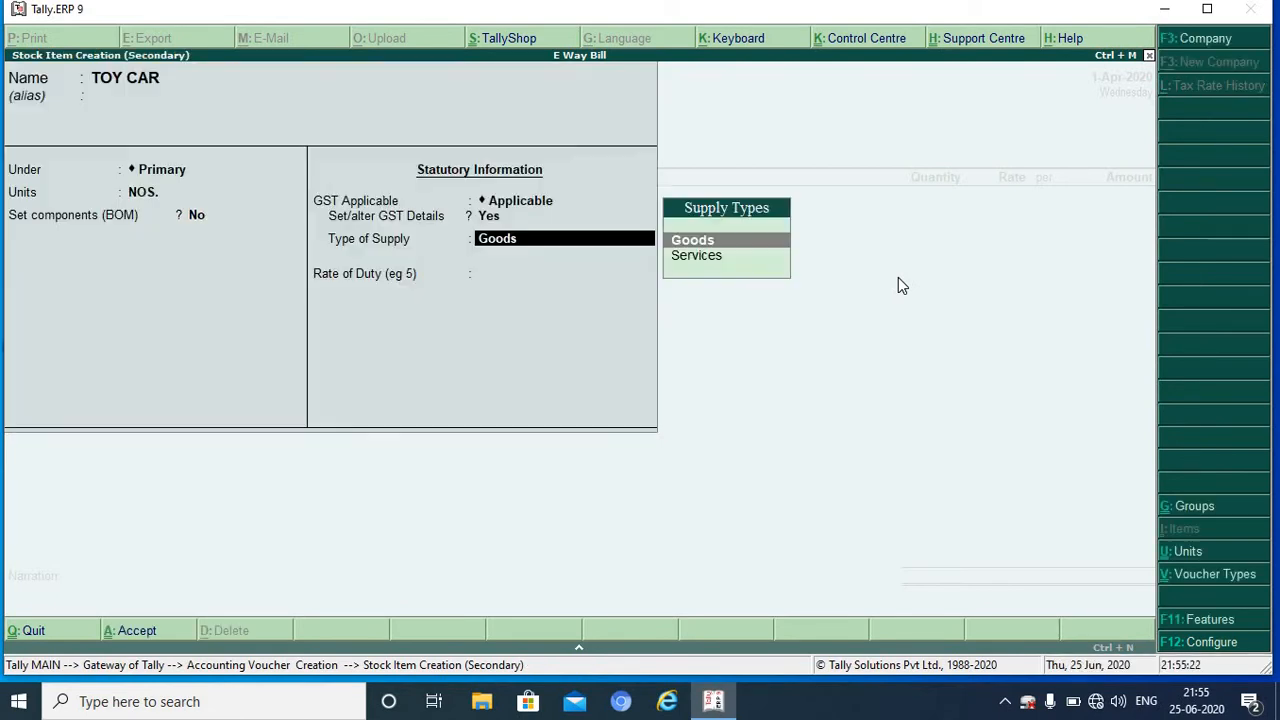
pyautogui.press('Return')
pyautogui.press('Return')
pyautogui.press('Return')
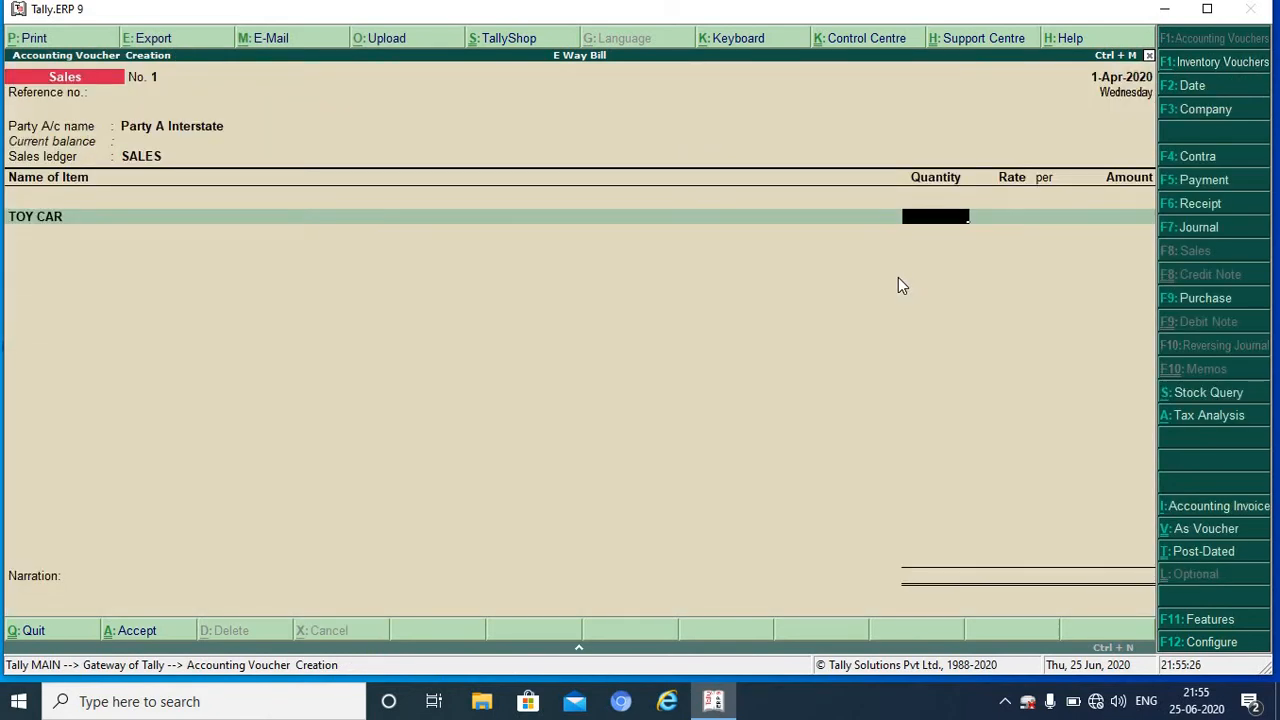
# Step: Enter 10 TOY CARs at a rate of 5,000, dismissing the negative stock warning
pyautogui.write('10')
pyautogui.press('Return')
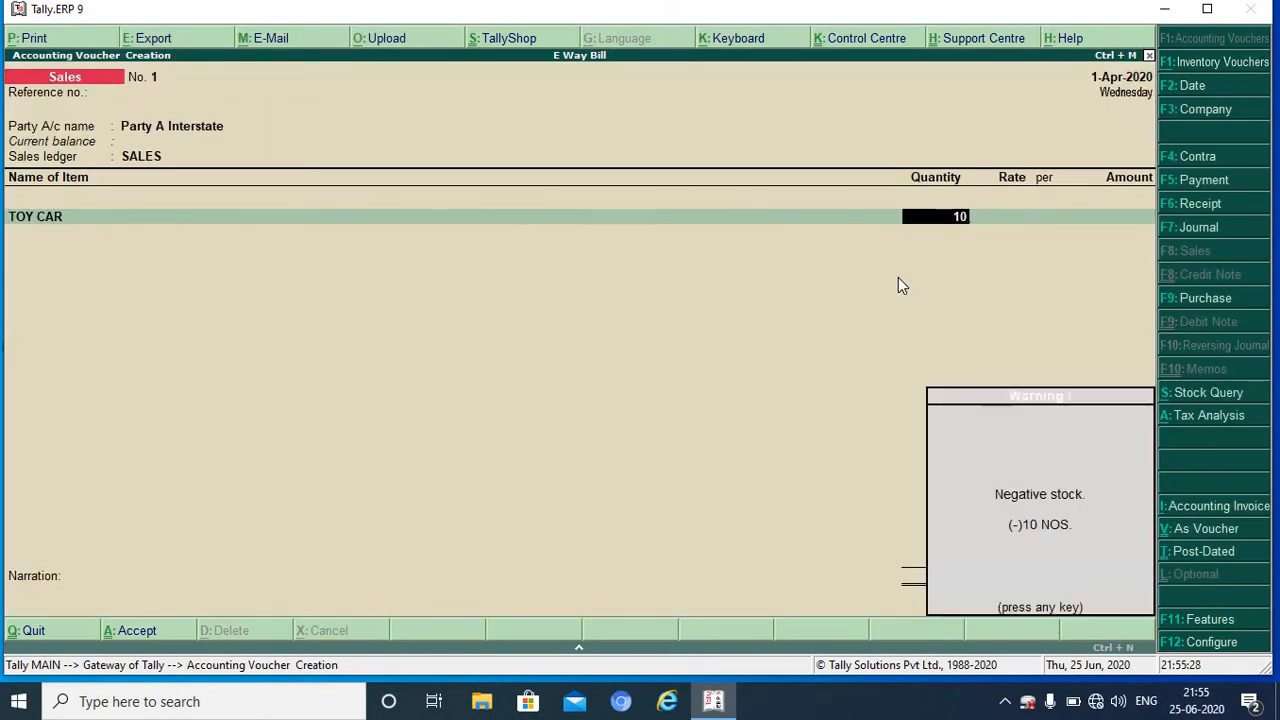
pyautogui.press('Return')
pyautogui.write('5000')
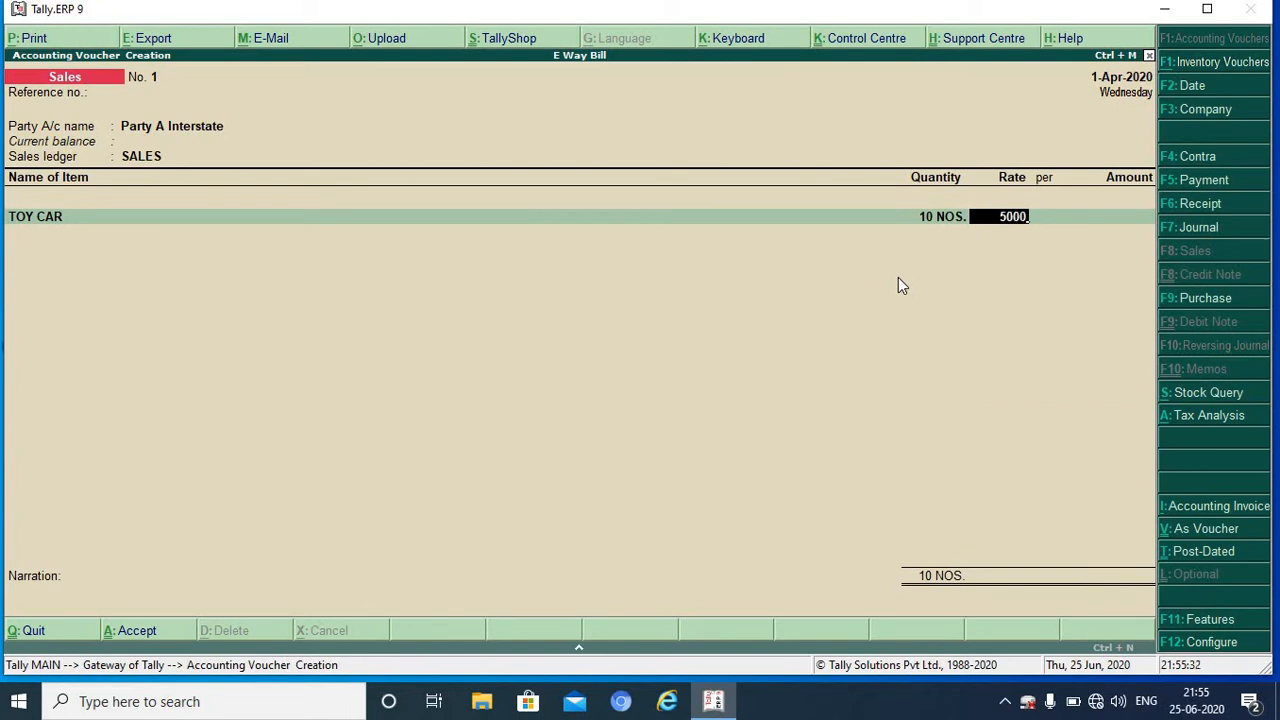
pyautogui.press('Return')
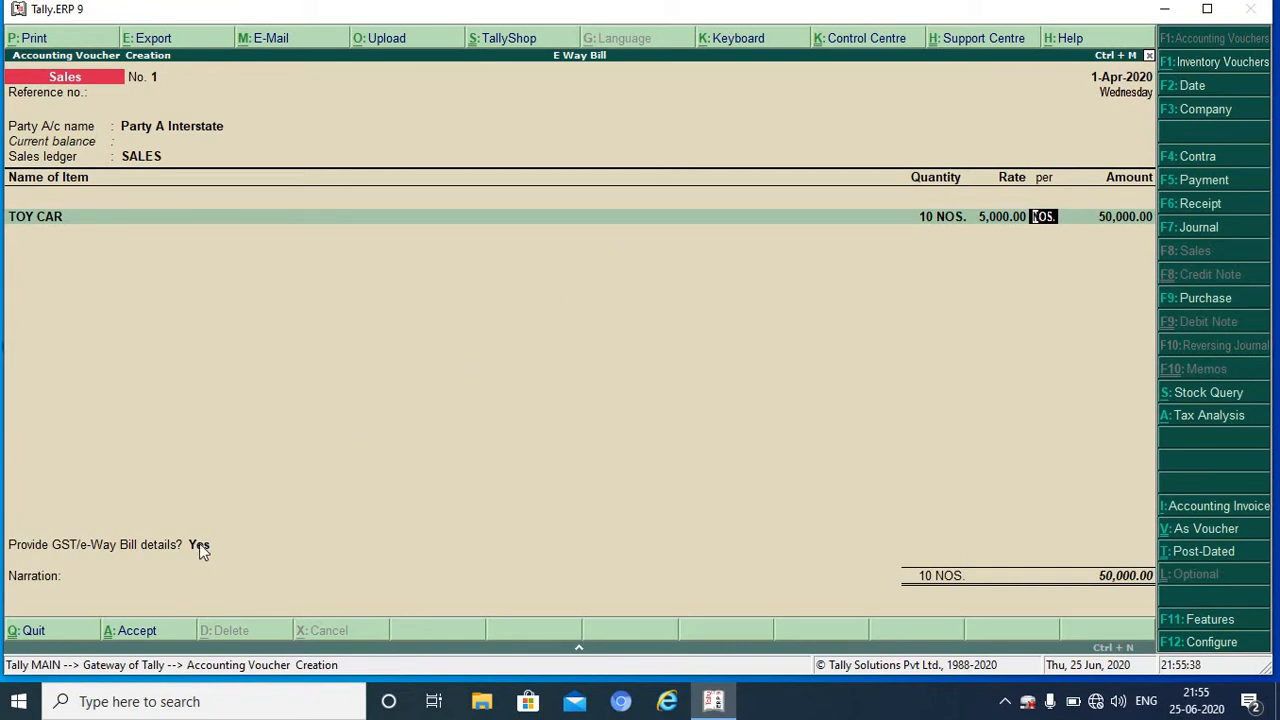
# Step: Try a rate of 4,000, then restore 5,000 so the line totals 50,000.00
pyautogui.press('BackSpace')
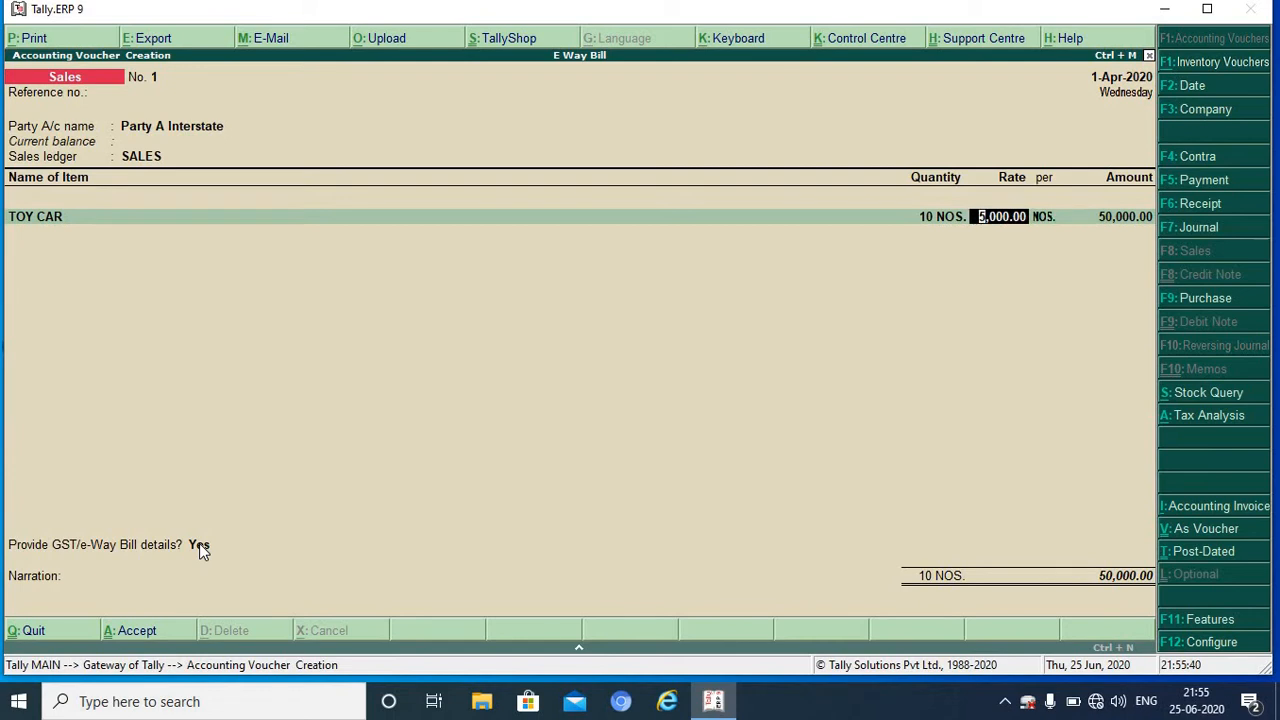
pyautogui.write('4000')
pyautogui.press('Return')
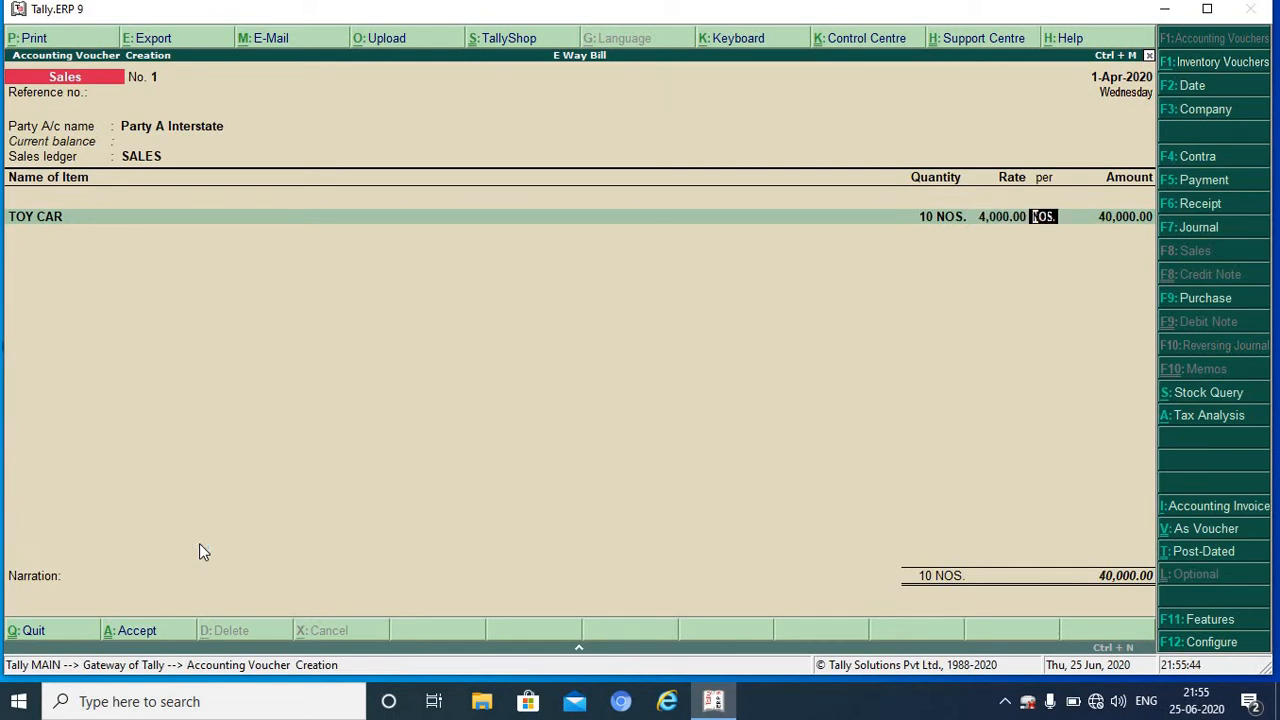
pyautogui.press('BackSpace')
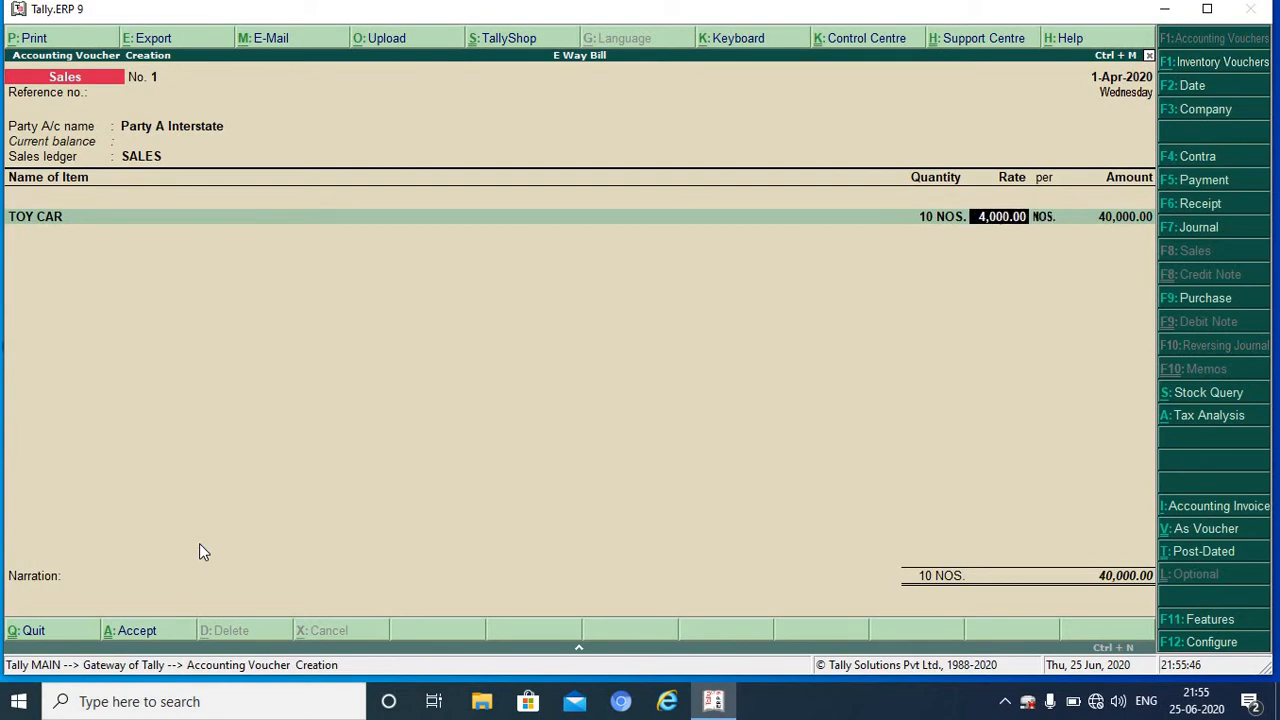
pyautogui.write('5000')
pyautogui.press('Return')
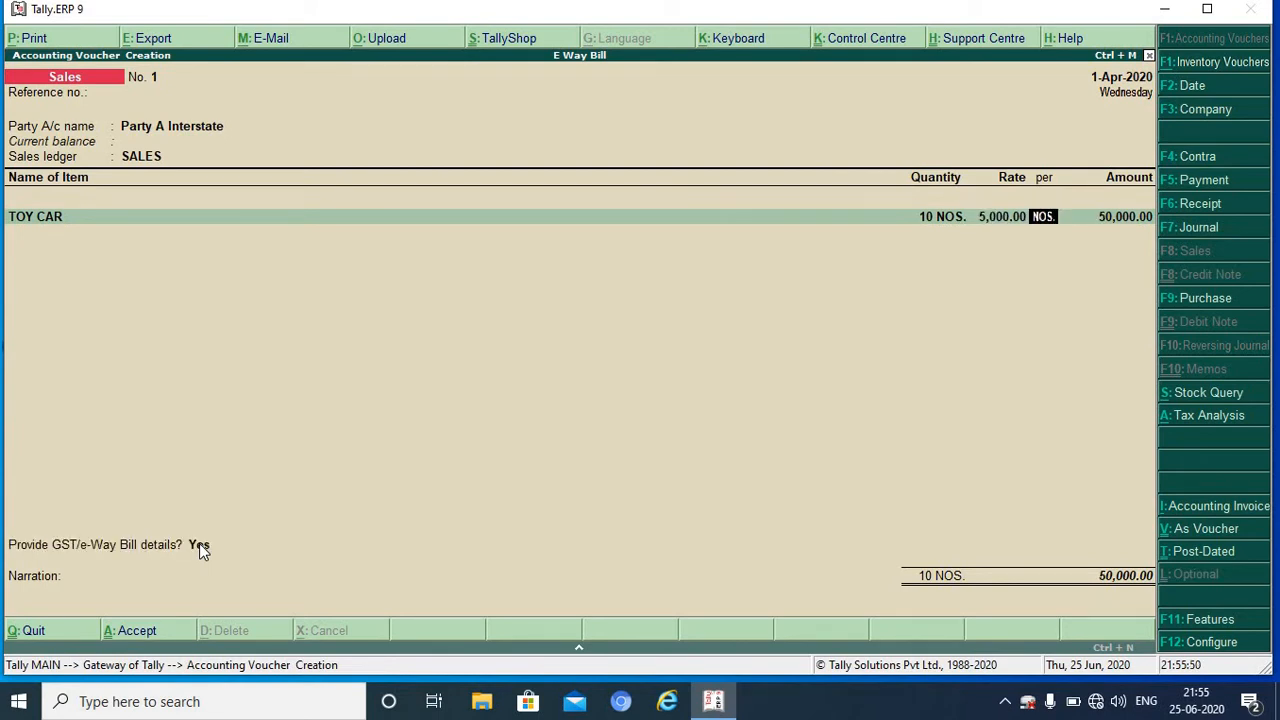
pyautogui.press('Return')
pyautogui.press('Return')
pyautogui.press('Return')
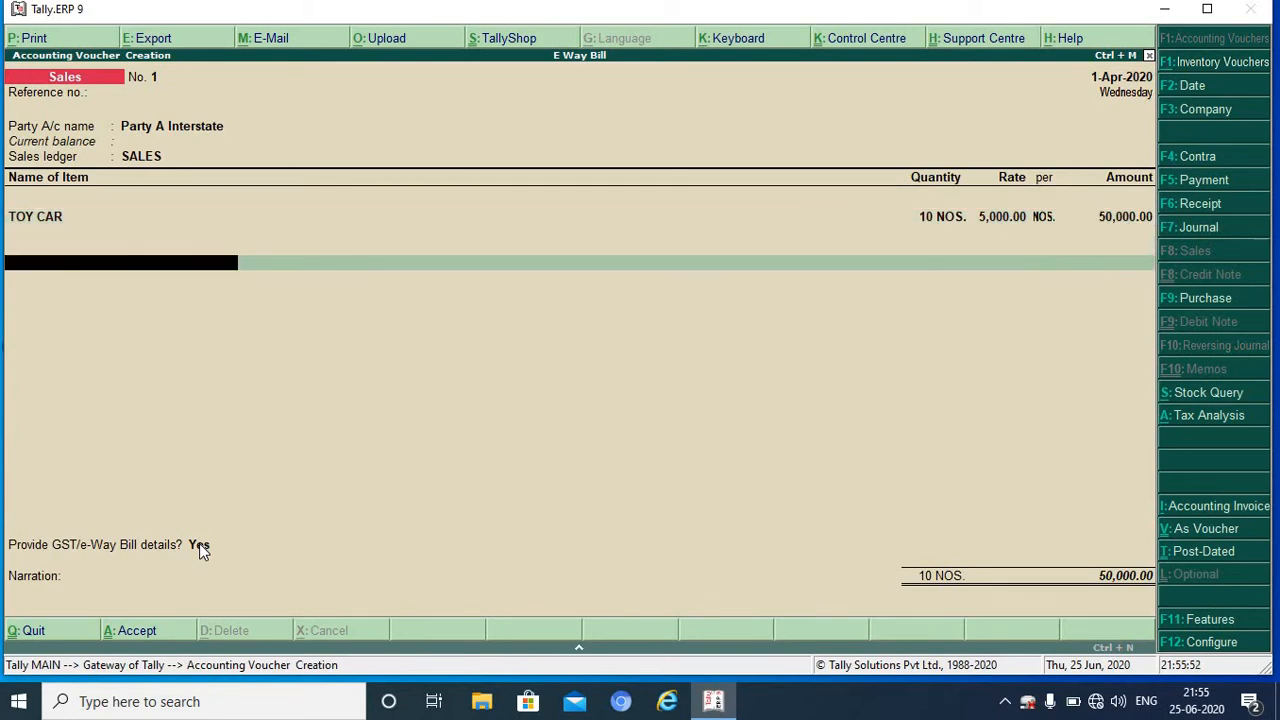
# Step: Create ledger IGST under Duties & Taxes, type GST, Integrated Tax, and apply 9,000.00 to the invoice
pyautogui.hotkey('alt', 'c')
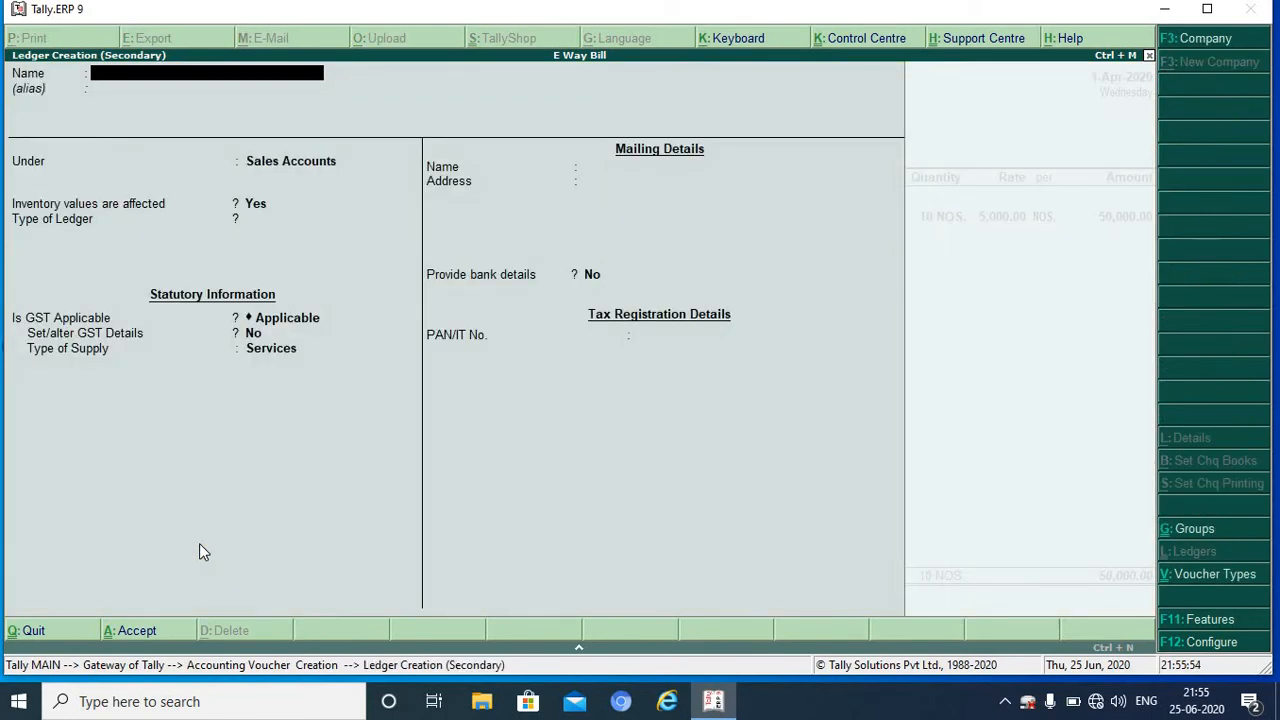
pyautogui.write('IGST')
pyautogui.press('Return')
pyautogui.write('D')
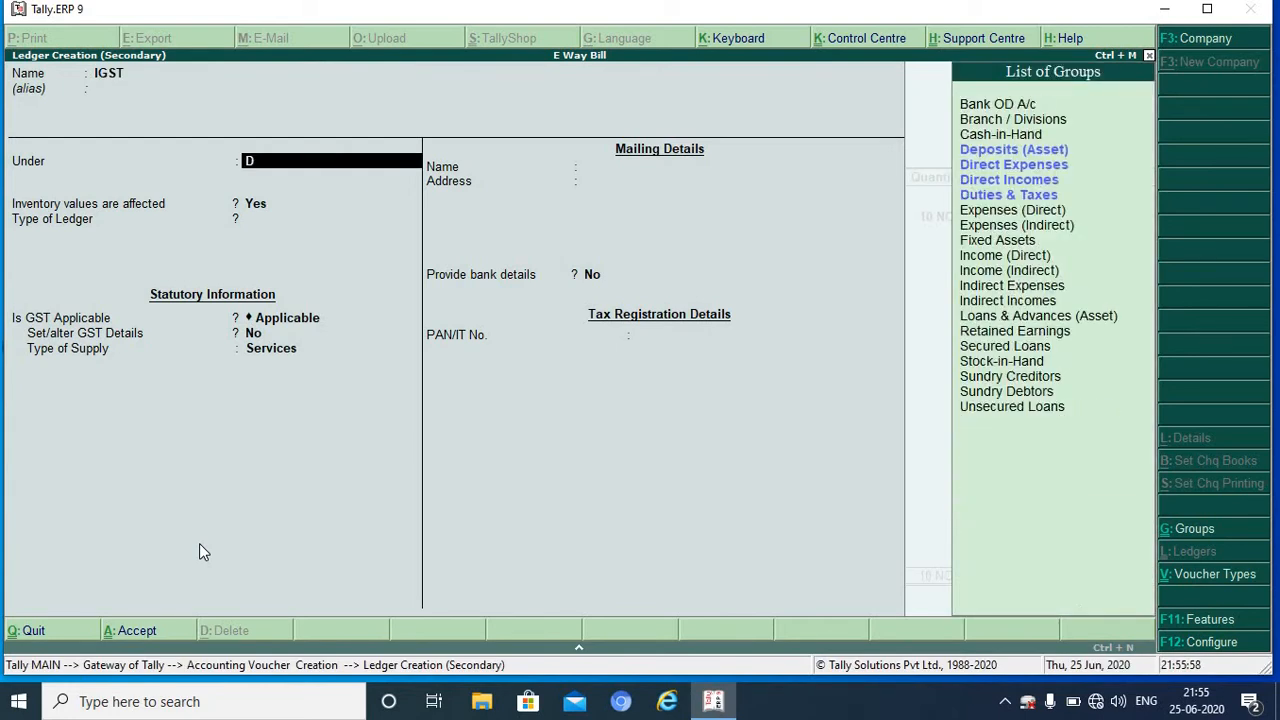
pyautogui.press('Down')
pyautogui.press('Down')
pyautogui.press('Down')
pyautogui.press('Return')
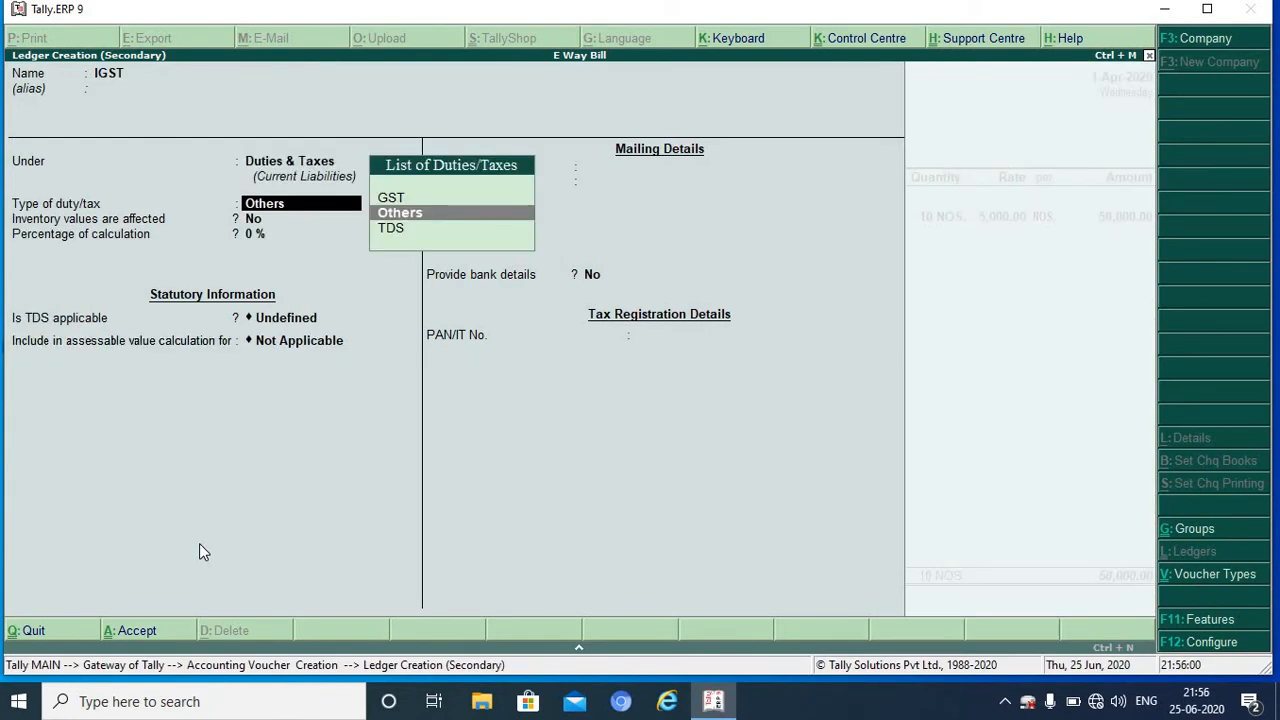
pyautogui.press('Up')
pyautogui.press('Return')
pyautogui.press('Down')
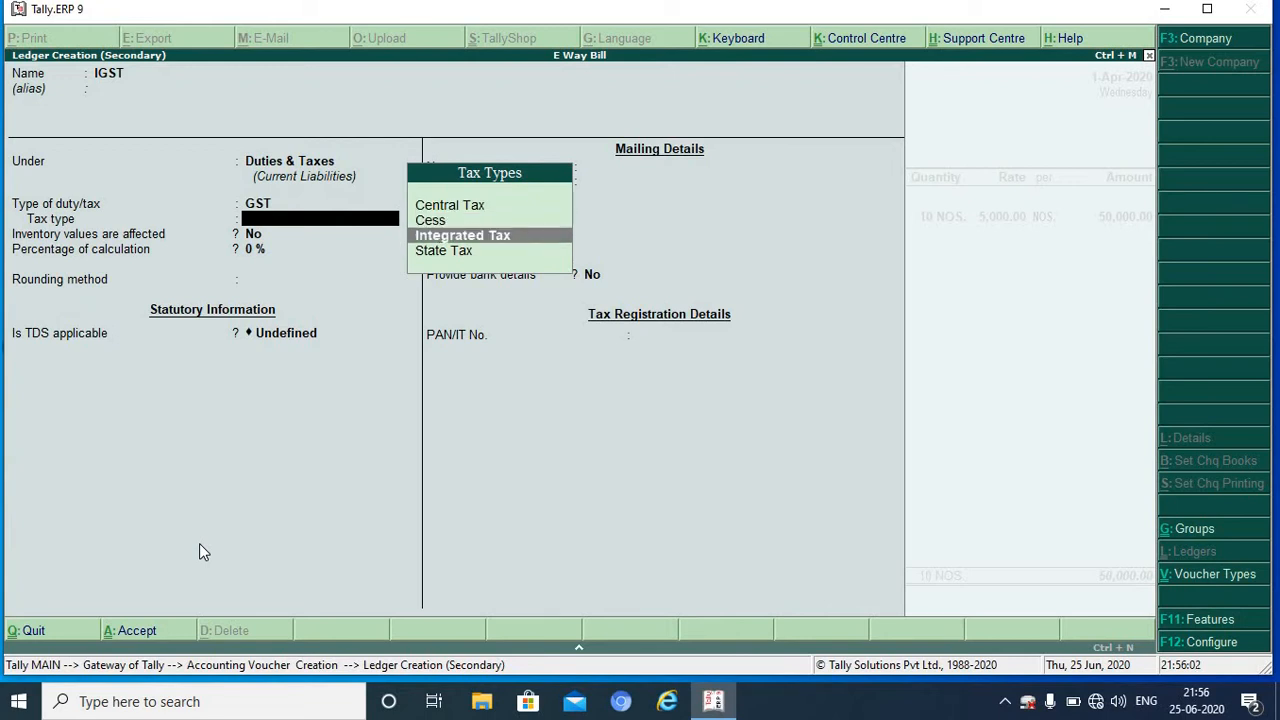
pyautogui.press('Return')
pyautogui.press('Return')
pyautogui.press('Return')
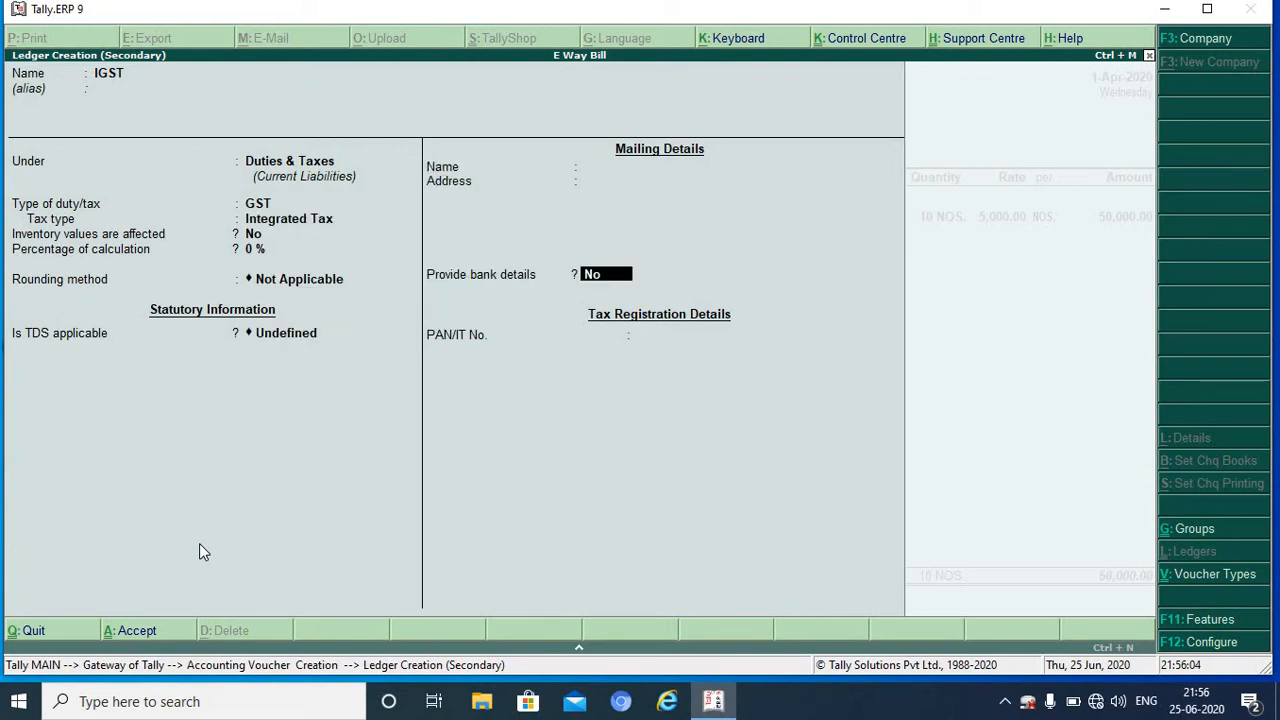
pyautogui.press('Return')
pyautogui.press('Return')
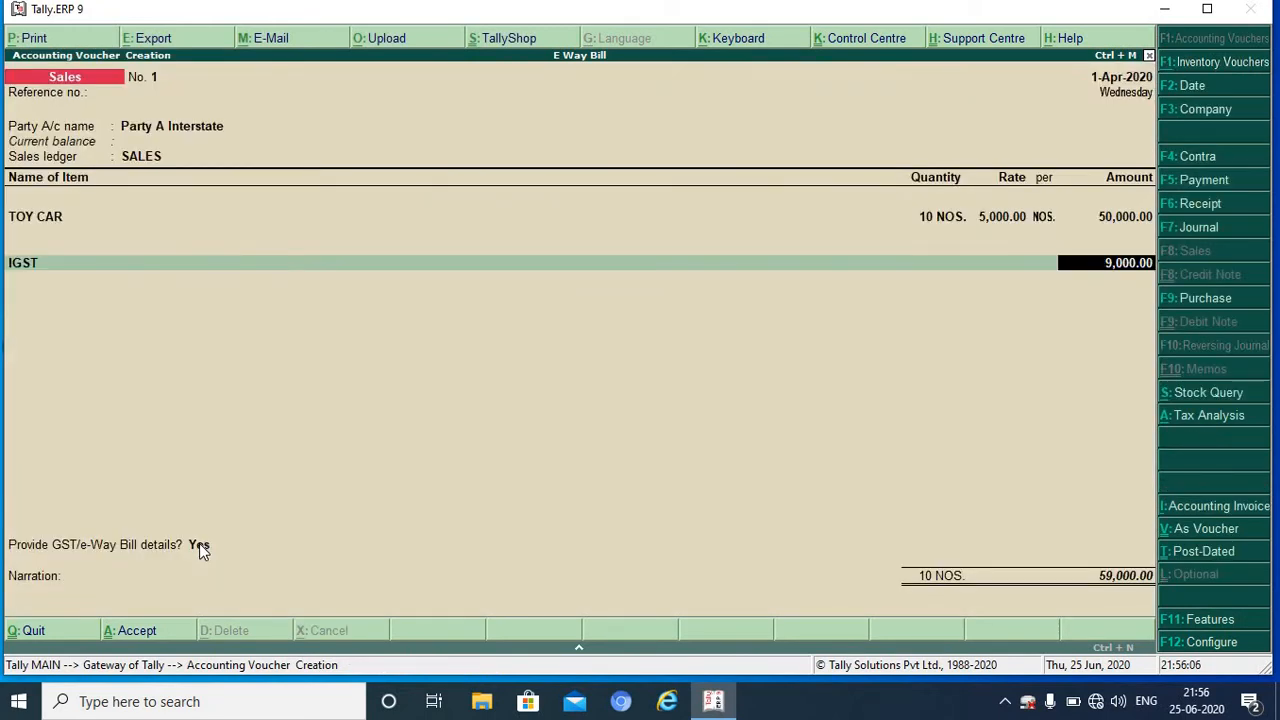
pyautogui.press('Return')
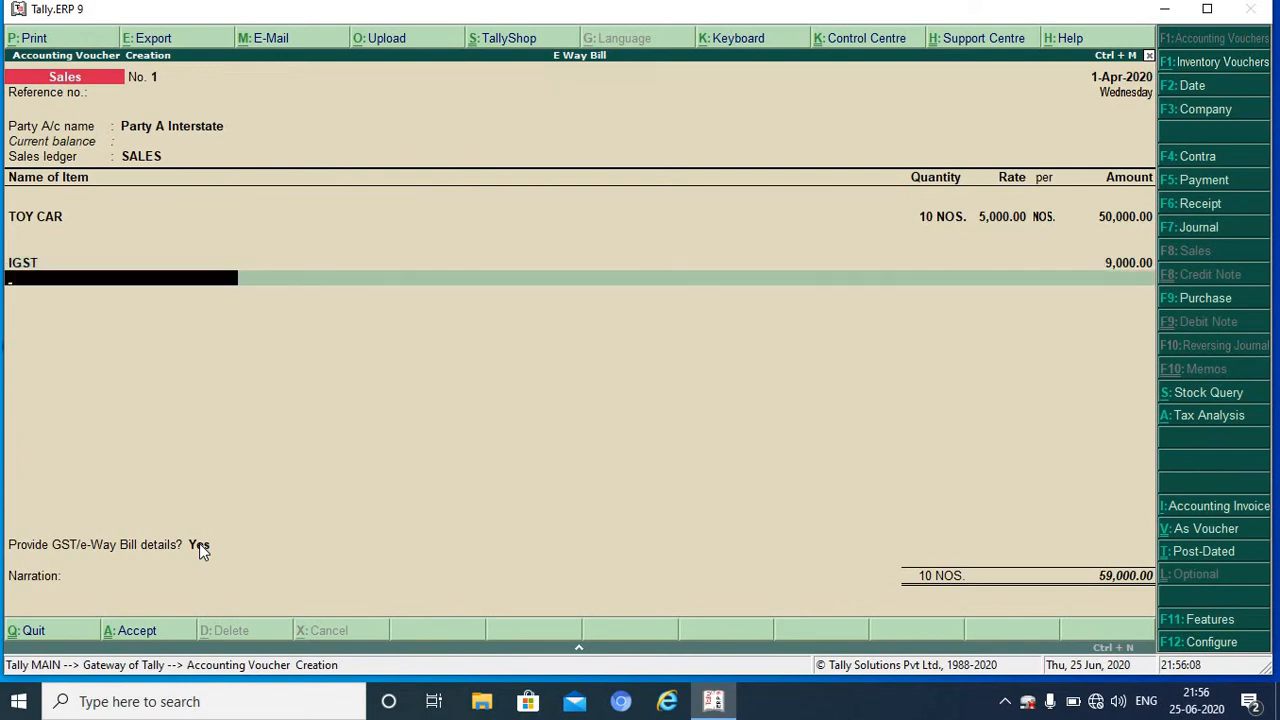
# Step: Turn on GST/e-Way Bill details, keeping Sub Type Supply and Document Type Tax Invoice
pyautogui.press('Return')
pyautogui.press('Return')
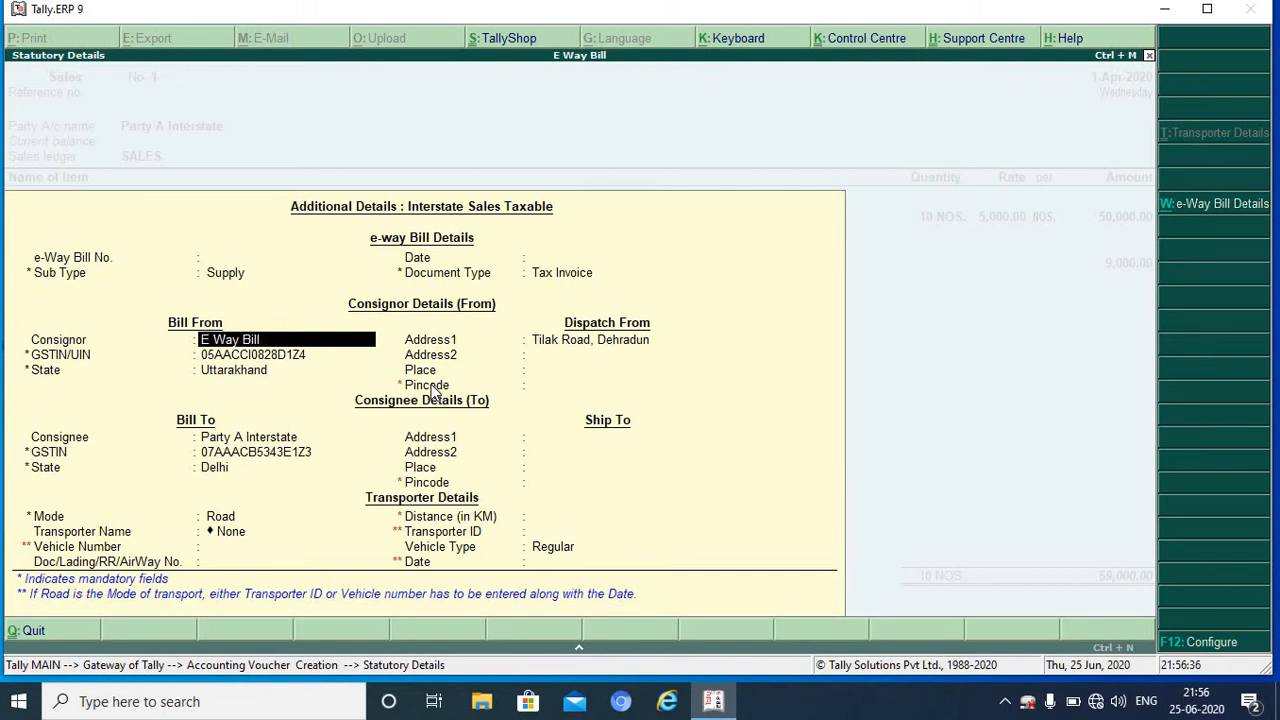
pyautogui.press('BackSpace')
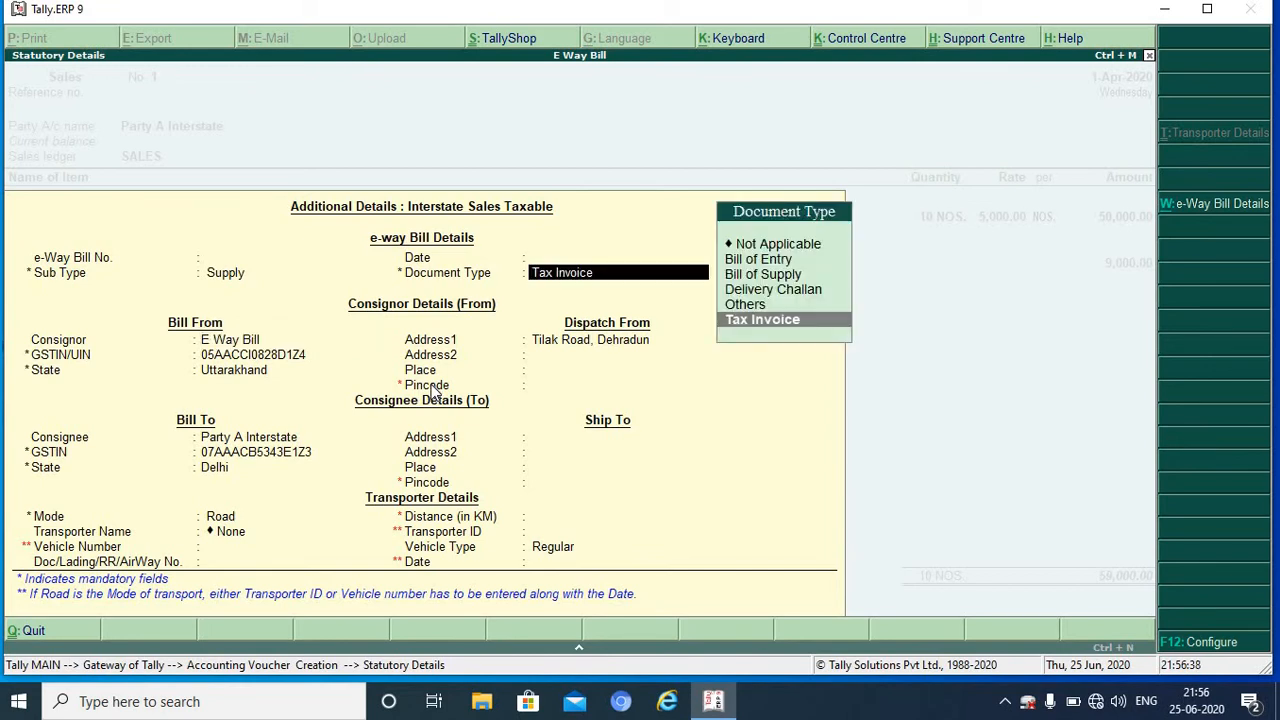
pyautogui.press('BackSpace')
pyautogui.press('Return')
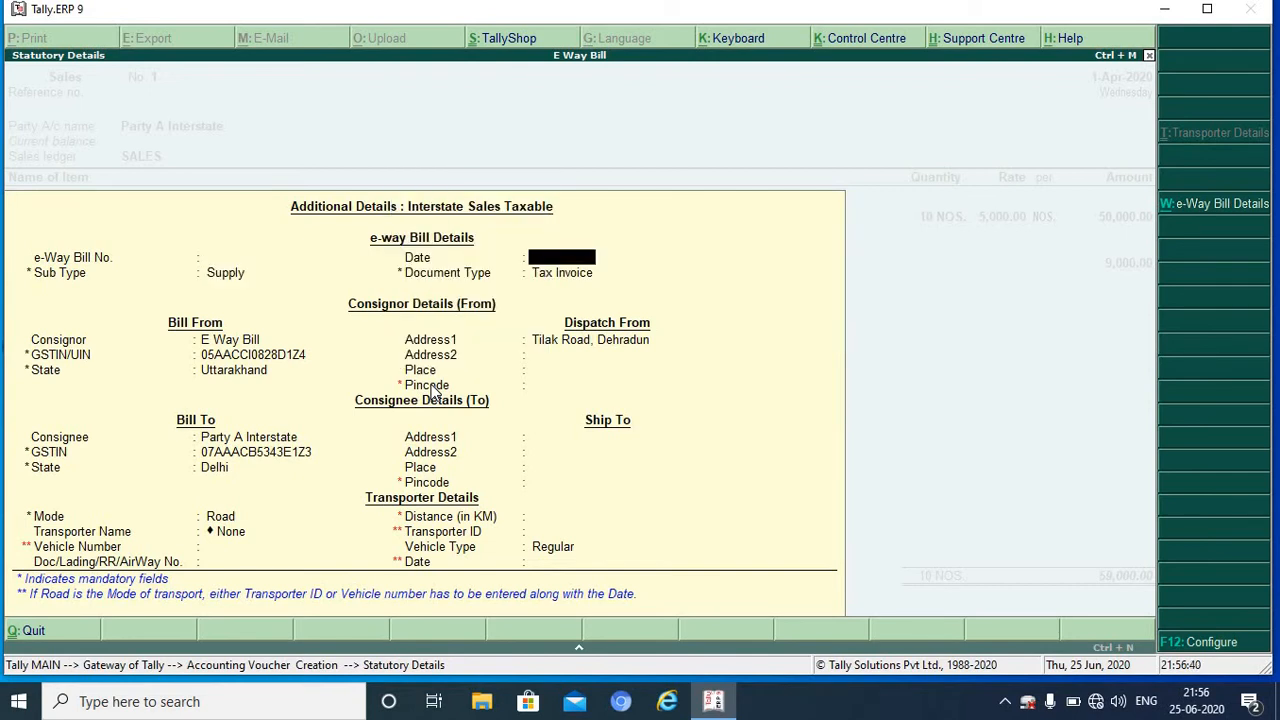
pyautogui.press('BackSpace')
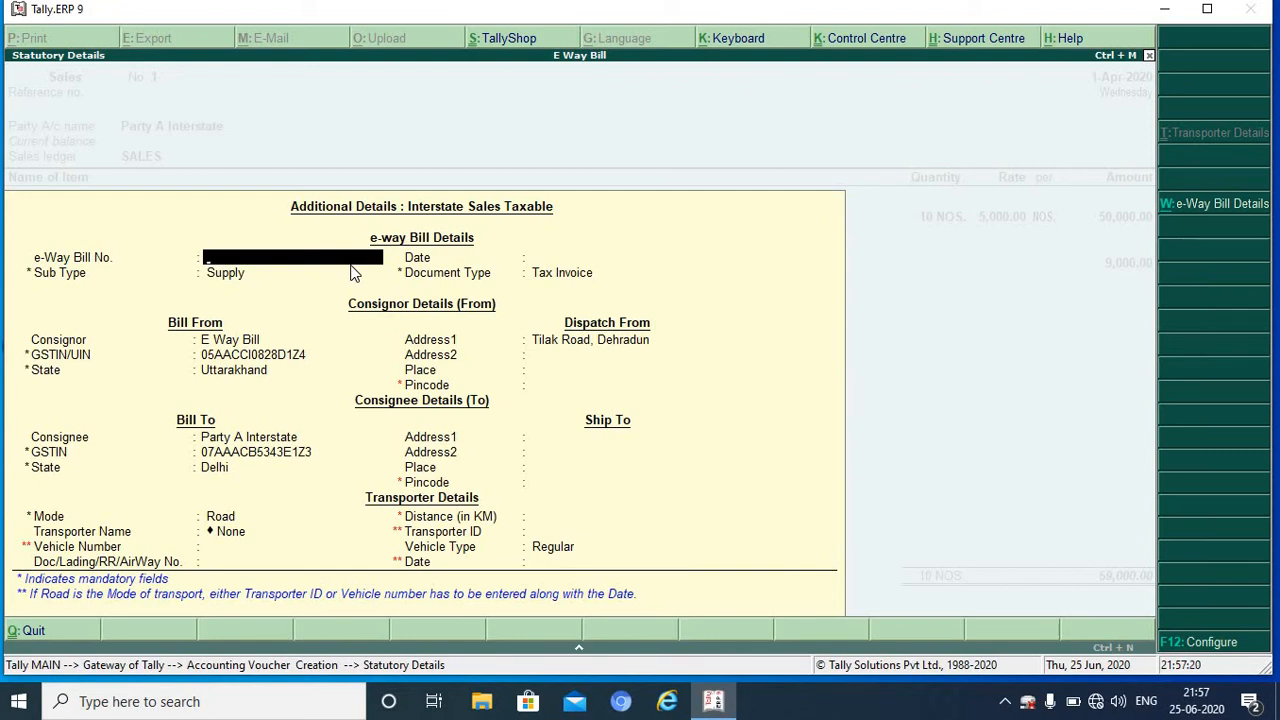
# Step: Keep the consignor and address lines, then enter dispatch place DDUN and pincode 248001
pyautogui.press('Return')
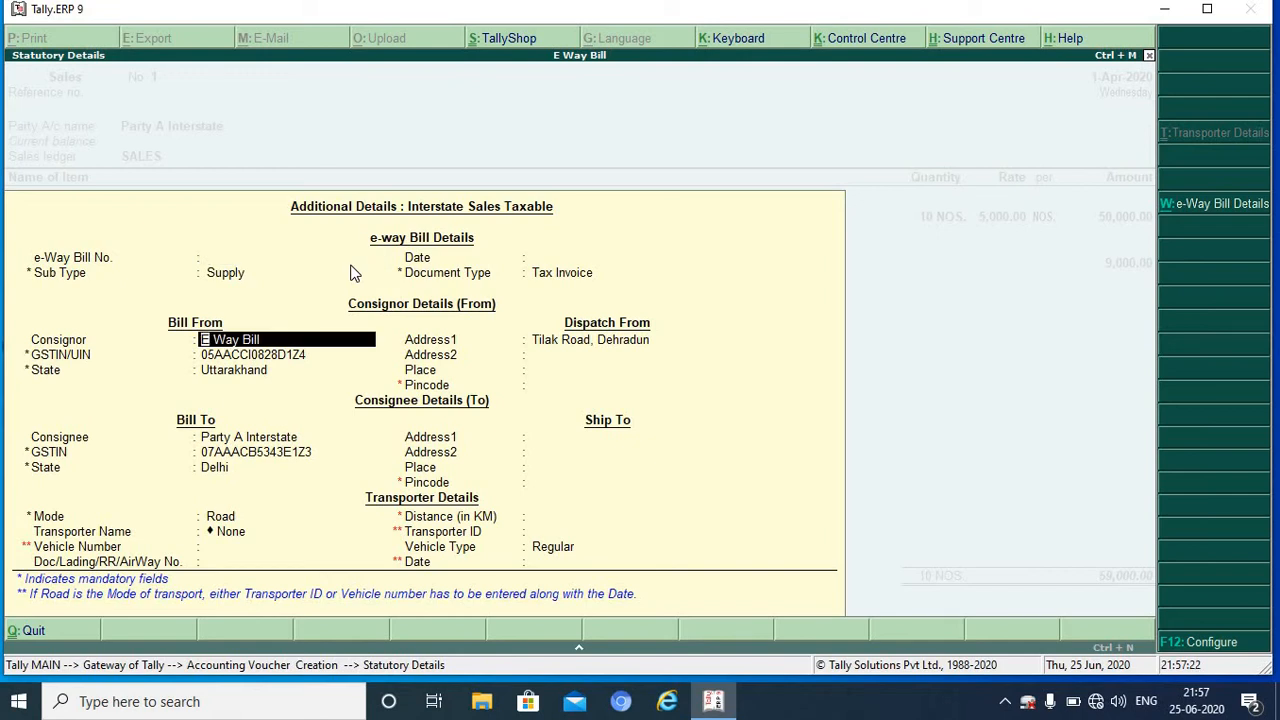
pyautogui.press('Return')
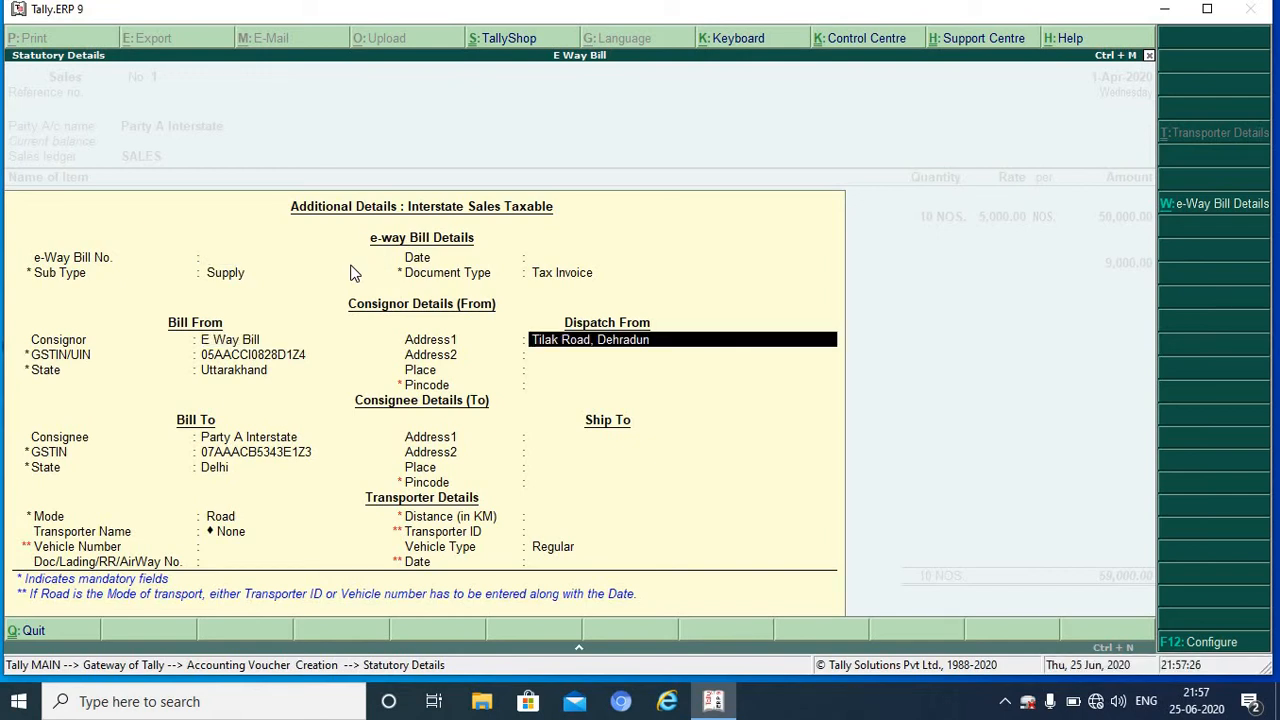
pyautogui.press('Return')
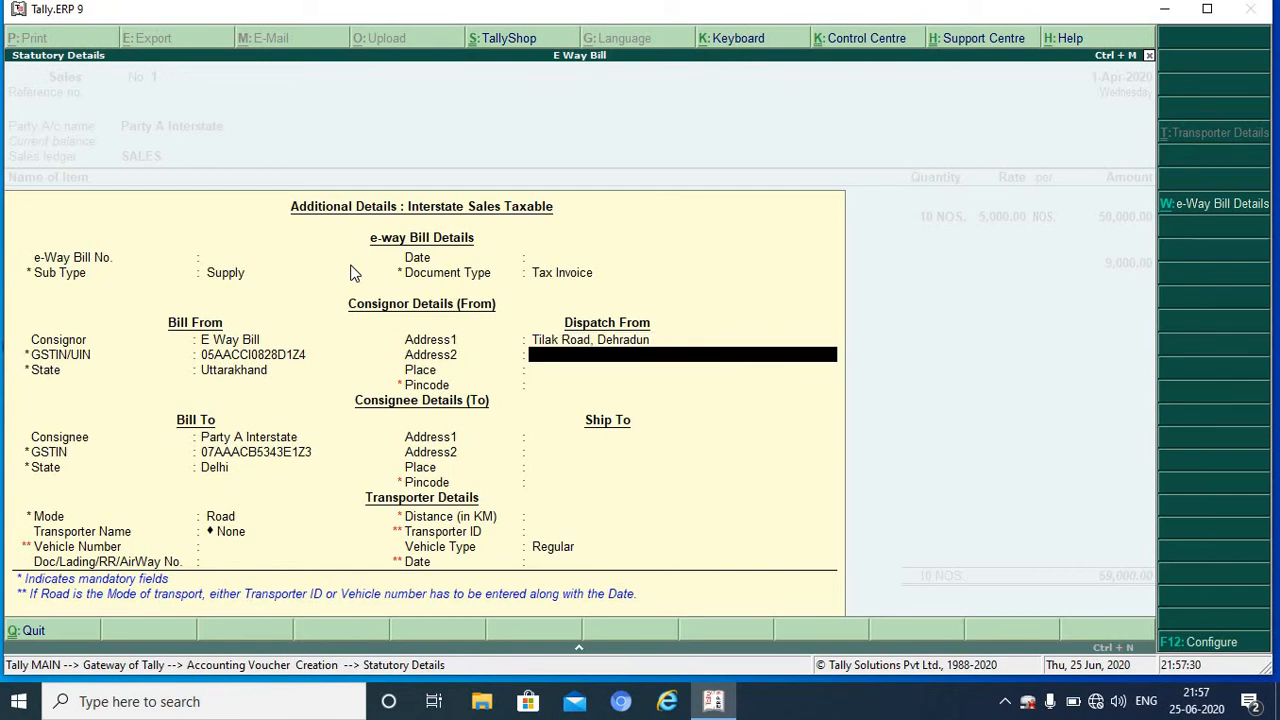
pyautogui.press('Return')
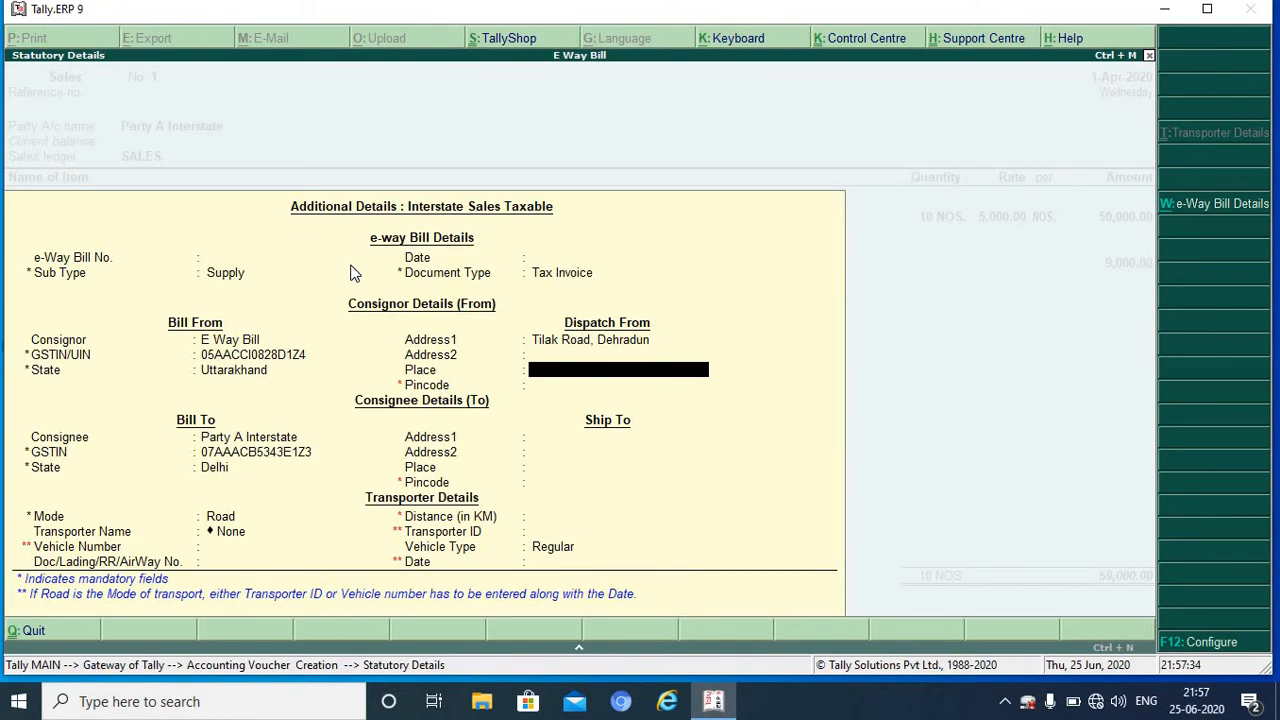
pyautogui.write('DDUN')
pyautogui.press('Return')
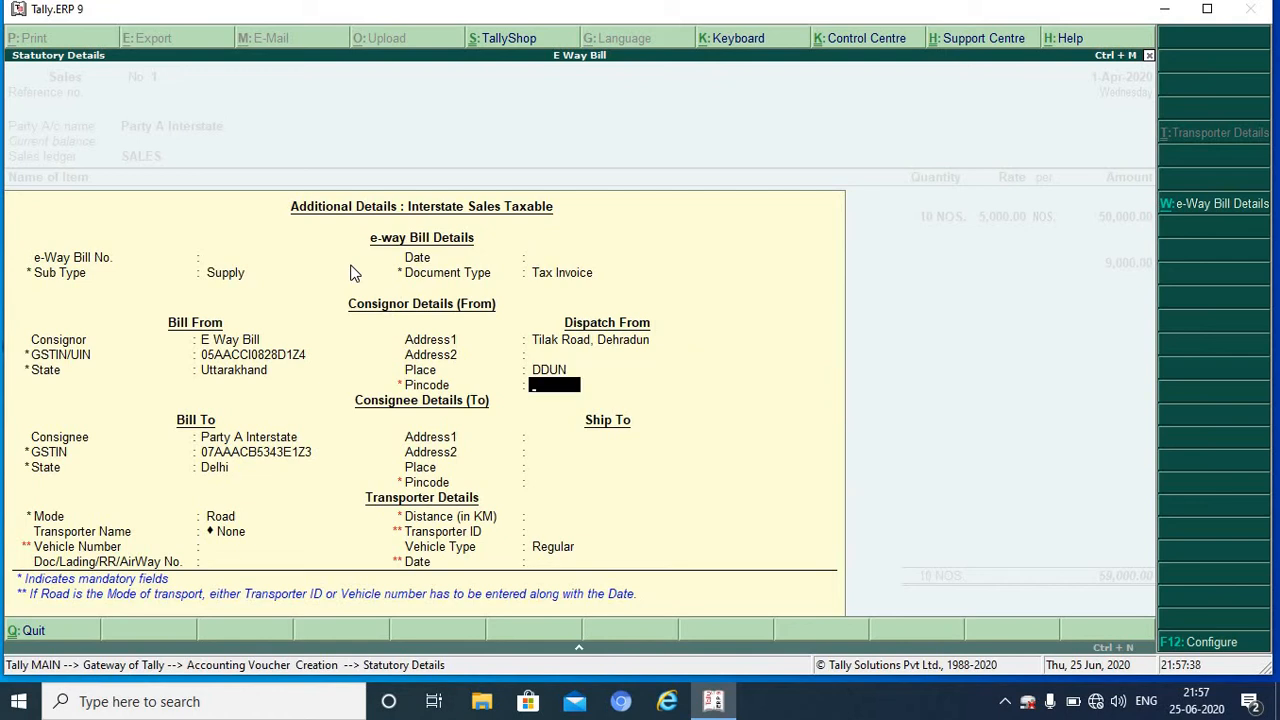
pyautogui.write('248001')
pyautogui.press('Return')
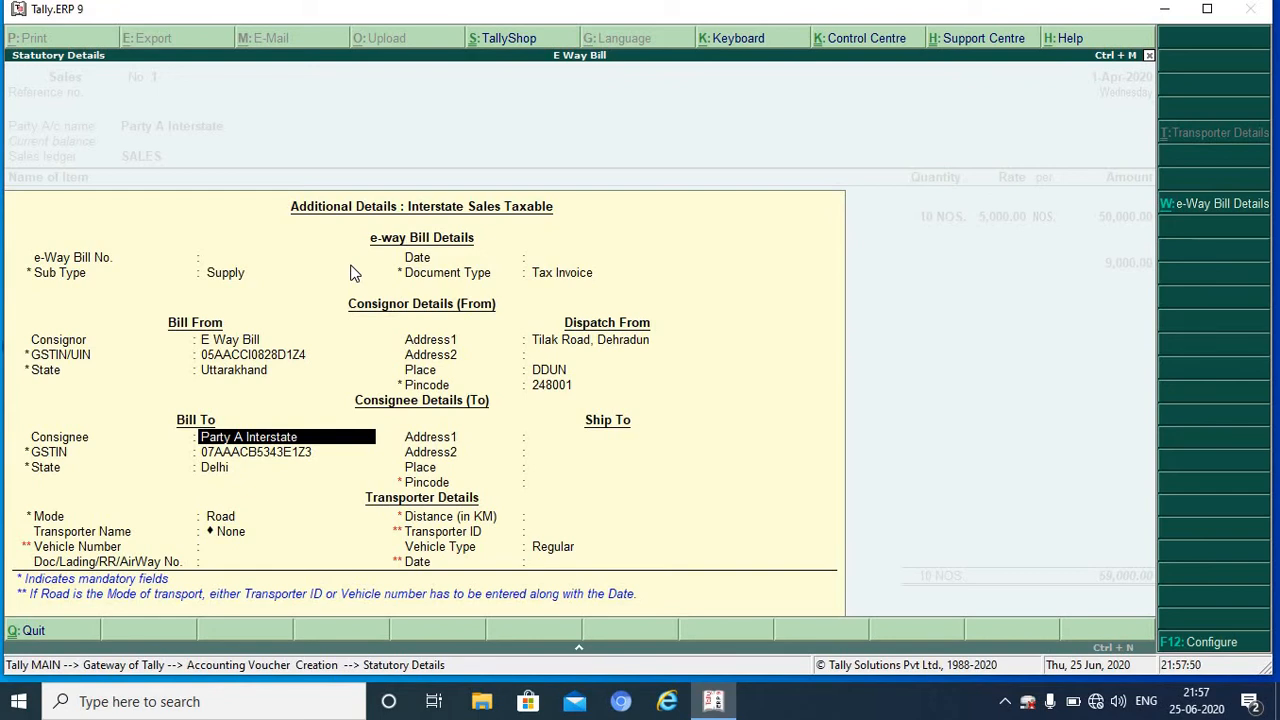
# Step: Keep Delhi as consignee state, enter Ship To pincode 110095 and a 300 km distance
pyautogui.press('Return')
pyautogui.press('Return')
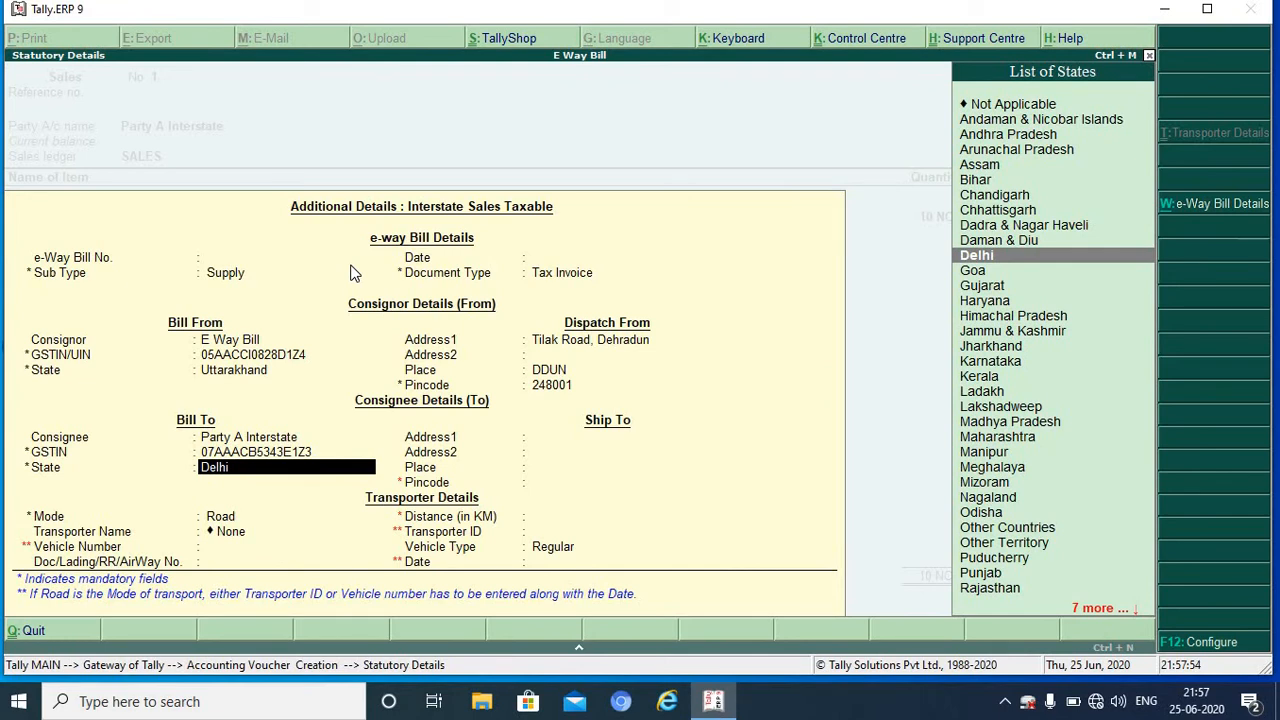
pyautogui.press('Return')
pyautogui.press('Return')
pyautogui.press('Return')
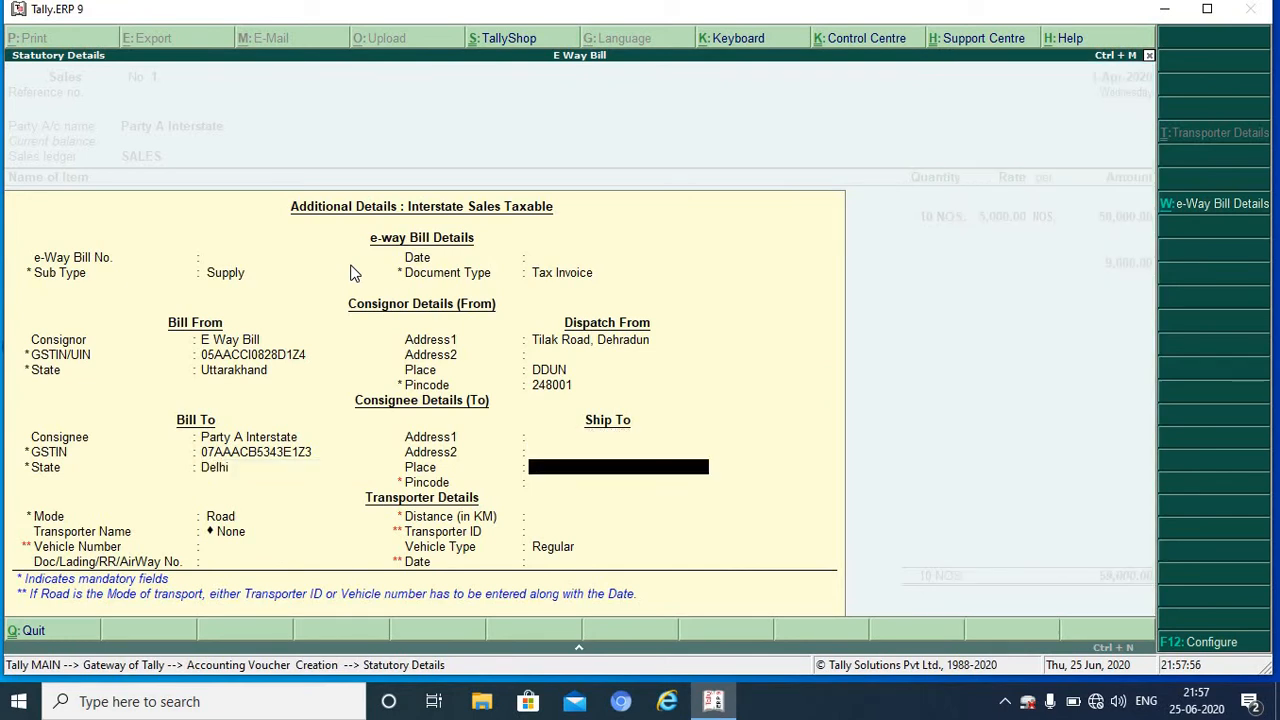
pyautogui.write('1100')
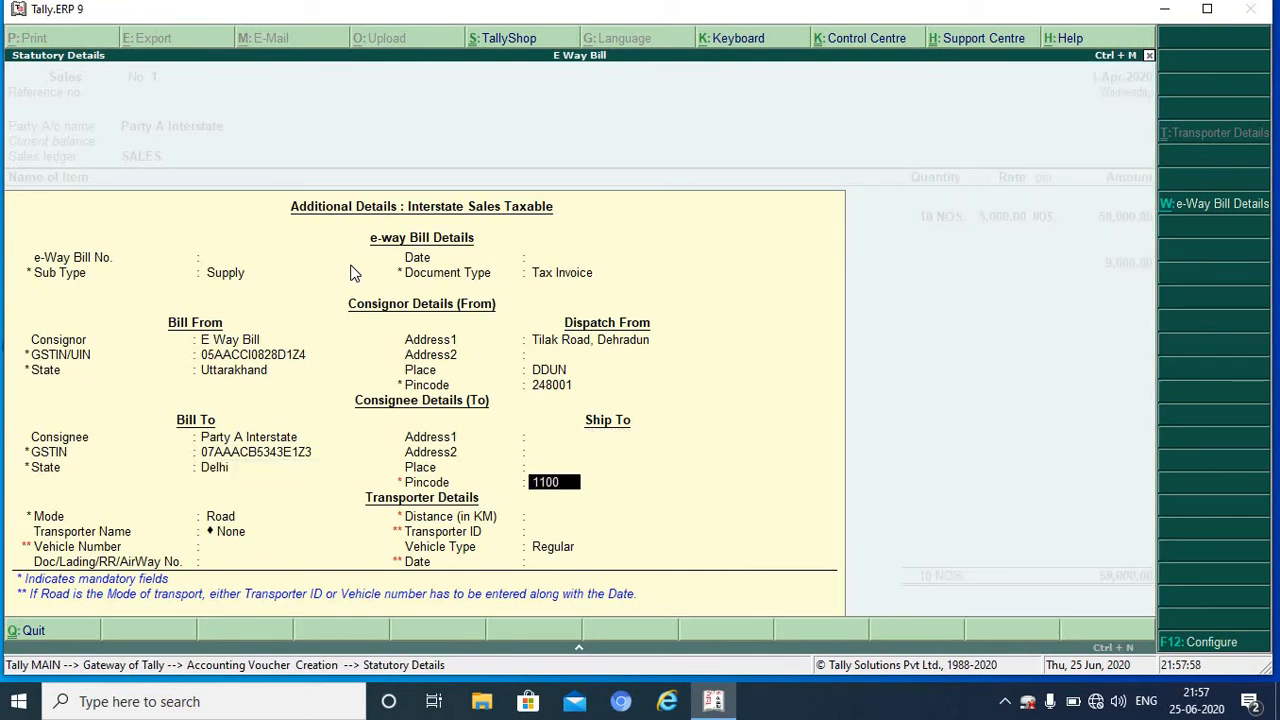
pyautogui.write('95')
pyautogui.press('Return')
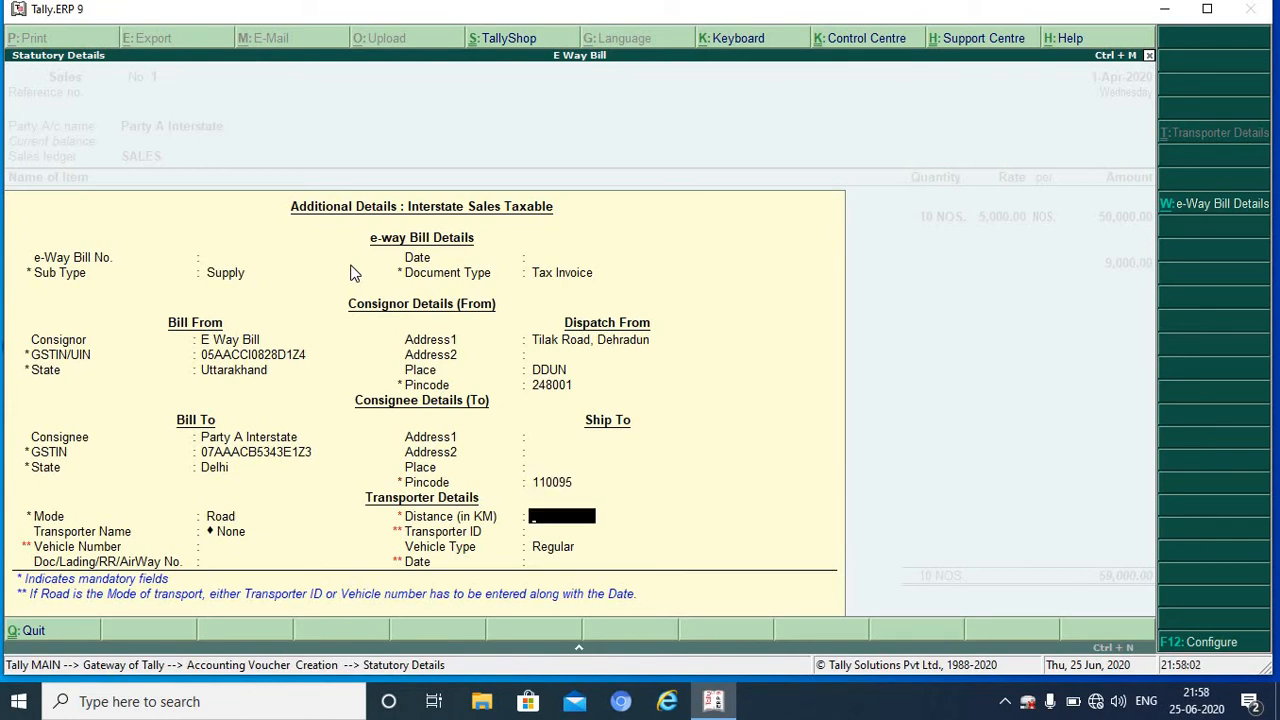
pyautogui.write('5')
pyautogui.press('BackSpace')
pyautogui.write('300')
pyautogui.press('Return')
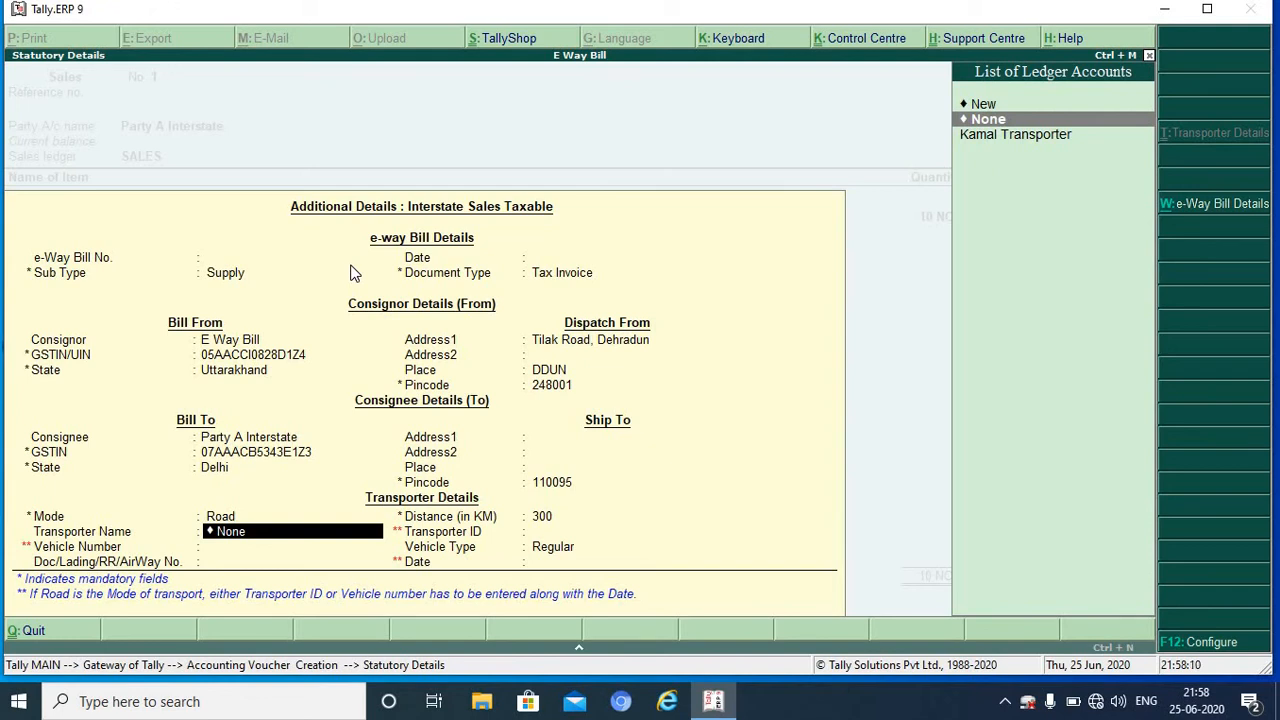
# Step: Choose Kamal Transporter, enter Regular vehicle UKO5-4567 and transport document number 6789
pyautogui.press('Down')
pyautogui.press('Return')
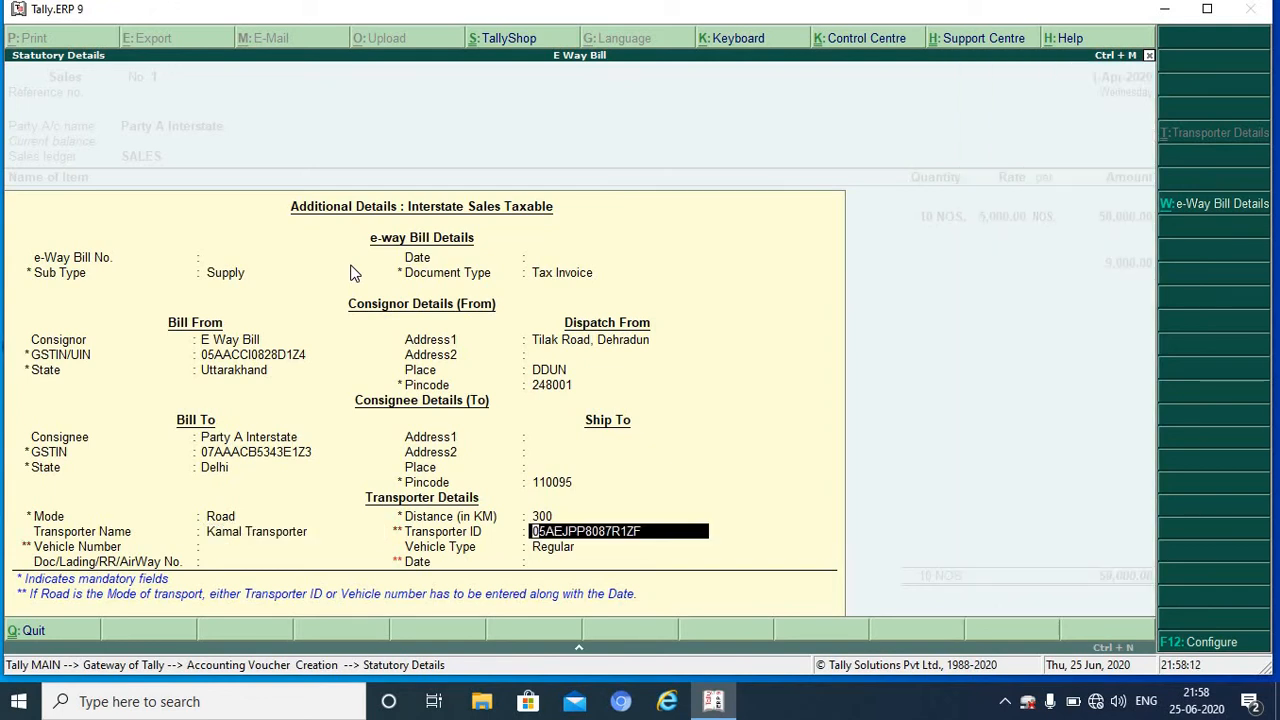
pyautogui.press('Return')
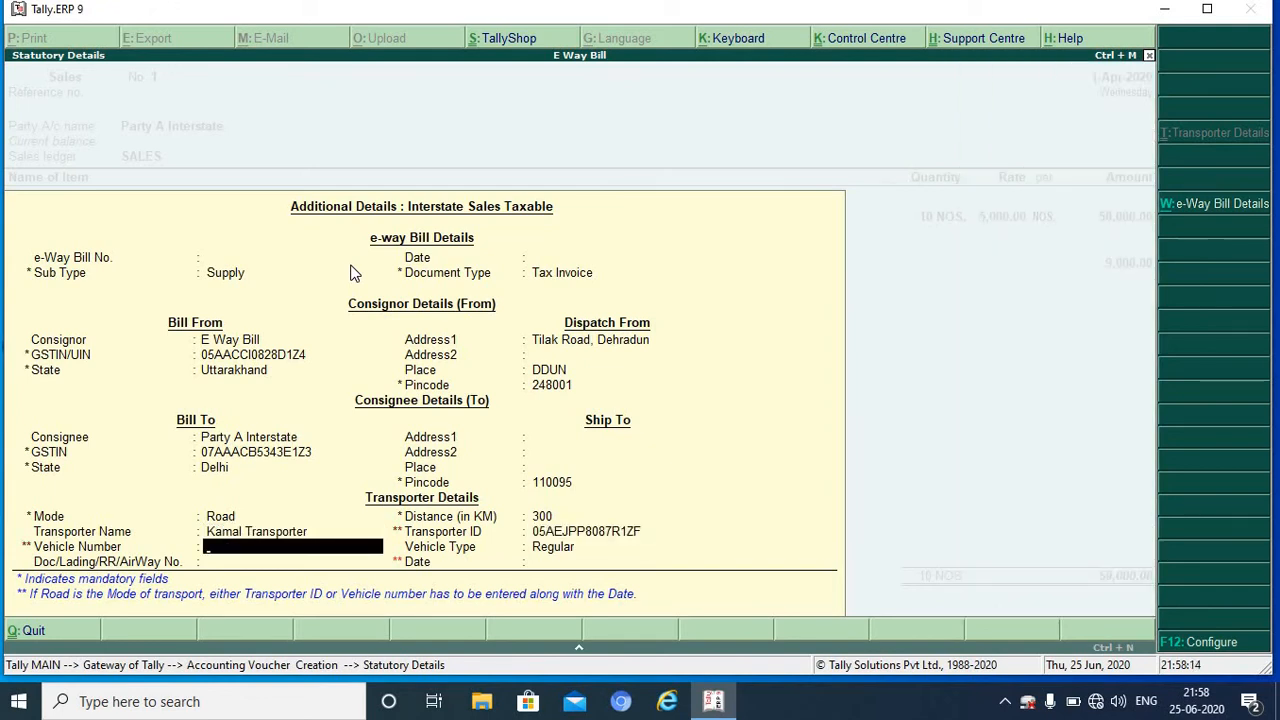
pyautogui.write('UK05-4567')
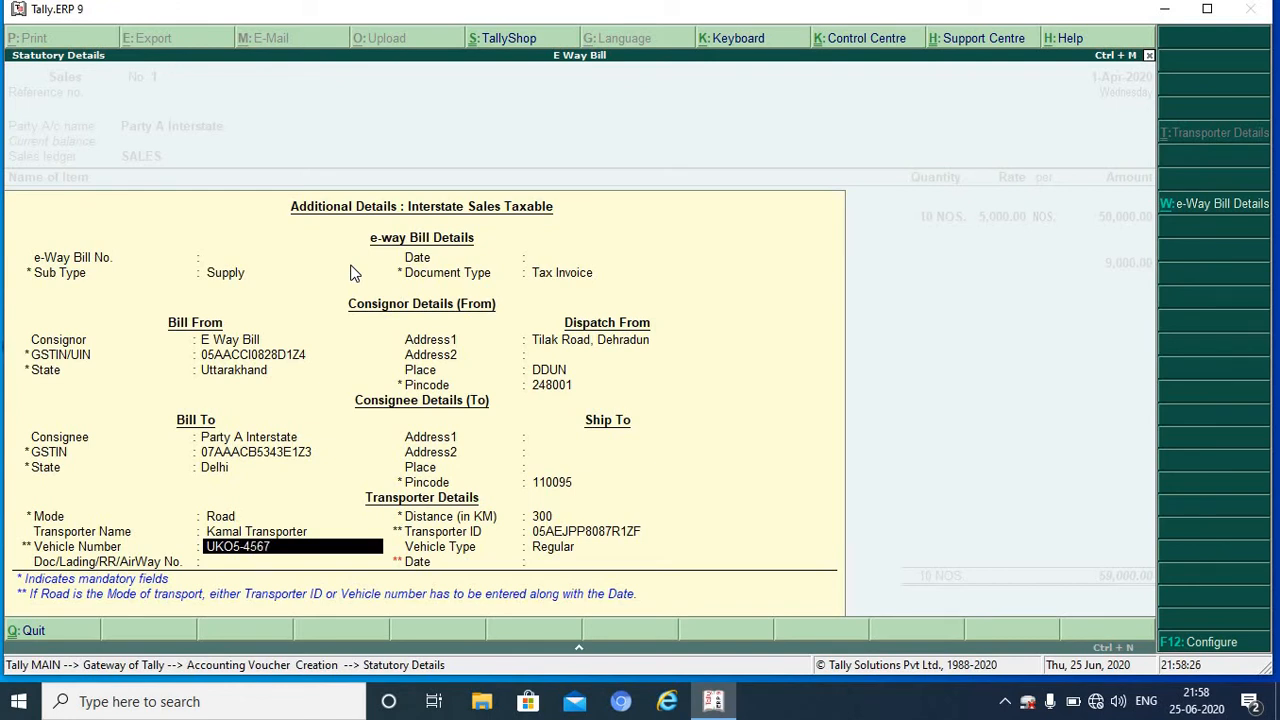
pyautogui.press('Return')
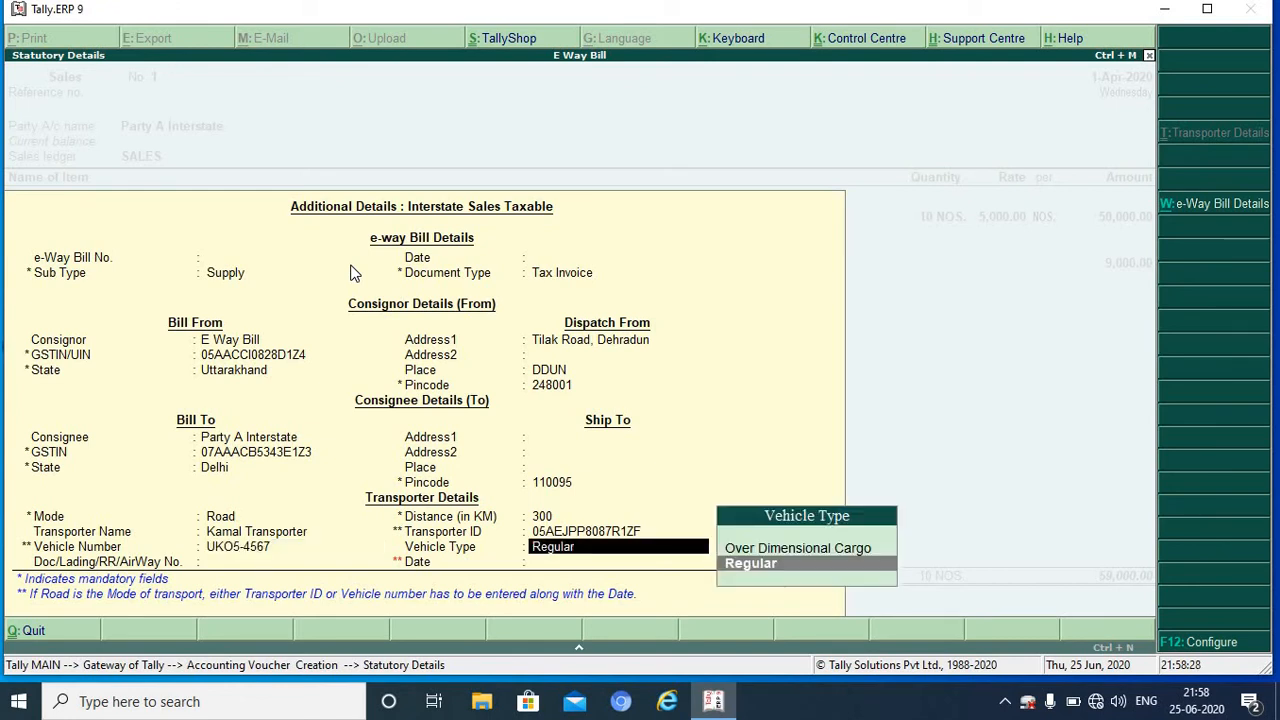
pyautogui.press('Return')
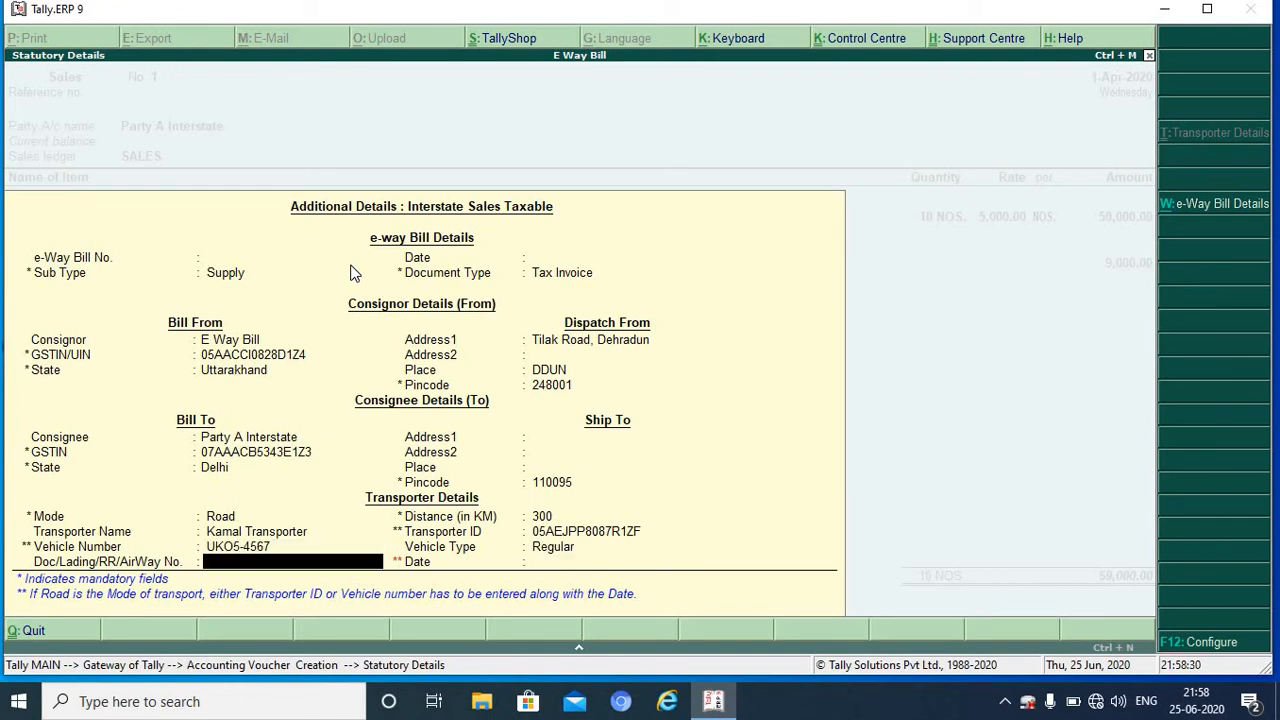
pyautogui.write('6789')
pyautogui.press('Return')
pyautogui.press('Return')
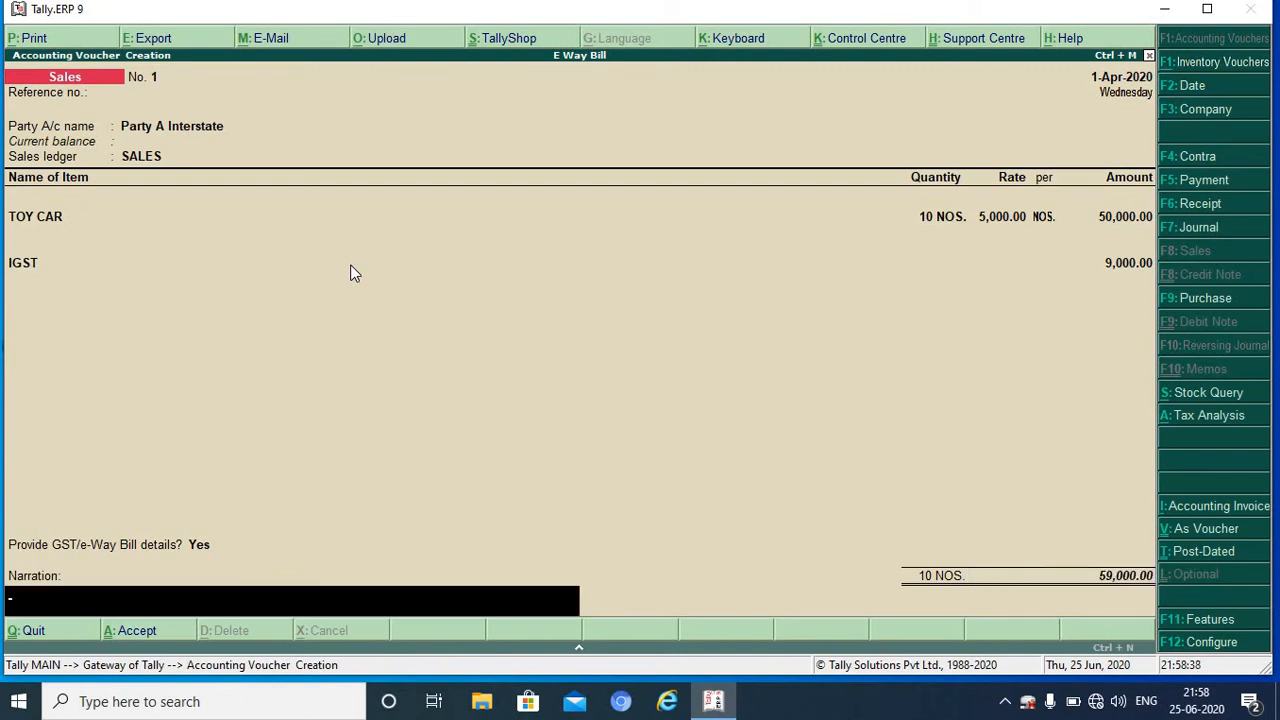
# Step: Export the invoice's e-way bill as JSON to the default location and file name, opening the folder afterwards
pyautogui.press('Return')
pyautogui.press('Return')
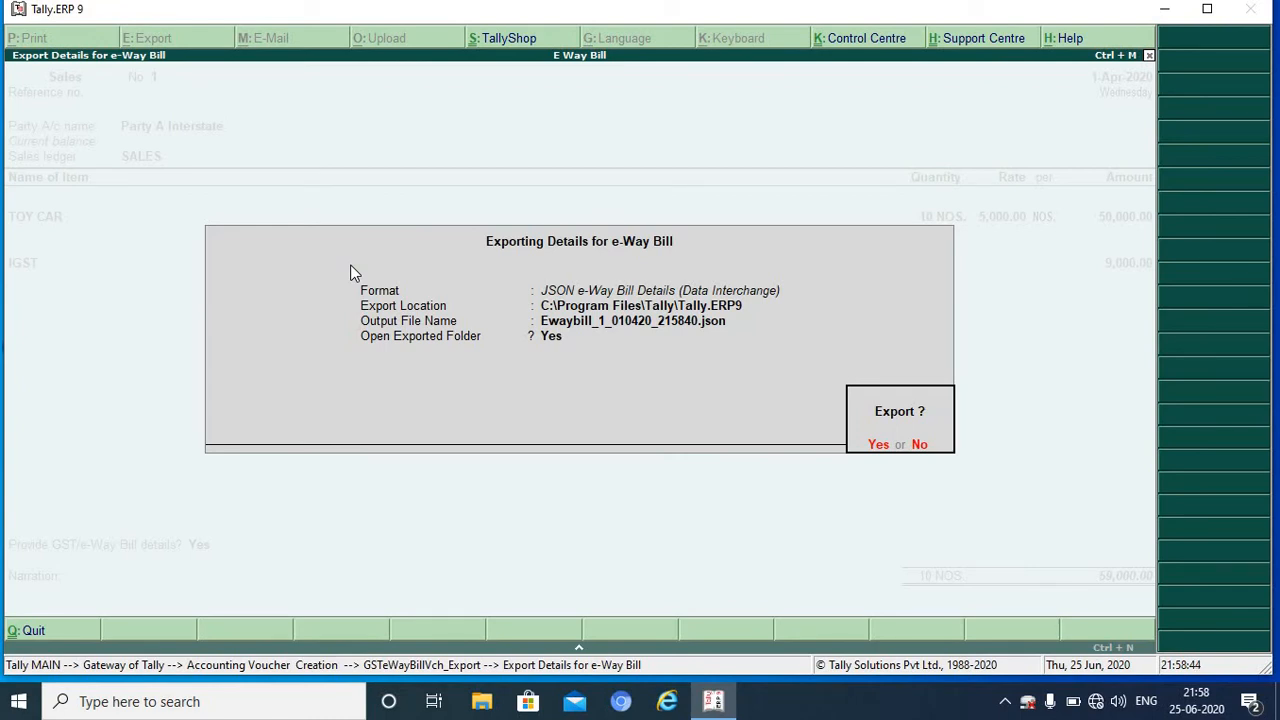
pyautogui.press('n')
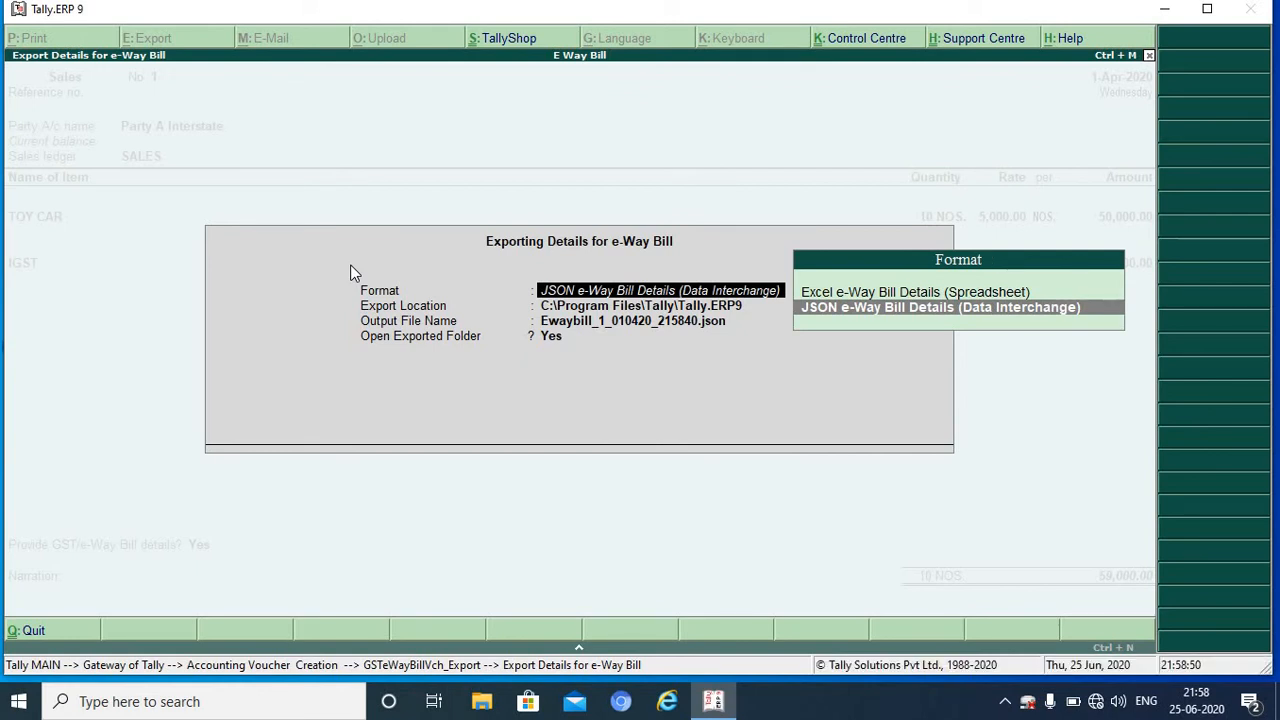
pyautogui.press('Return')
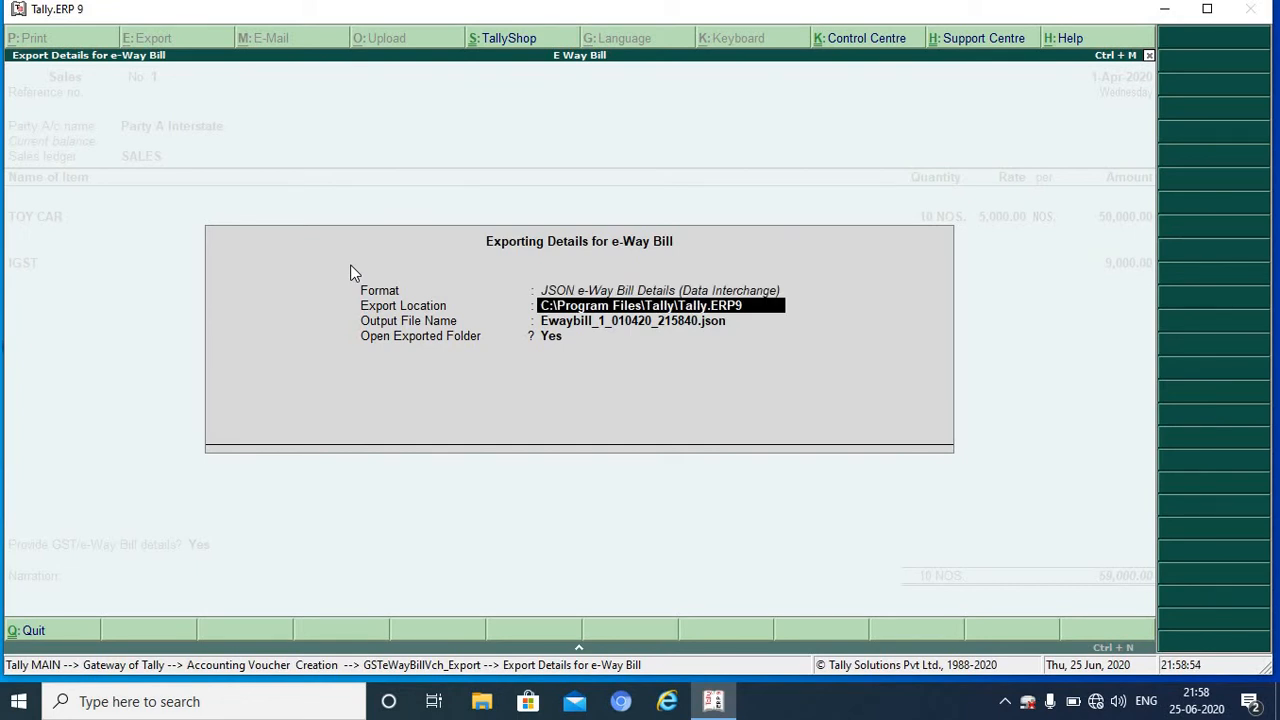
pyautogui.press('Return')
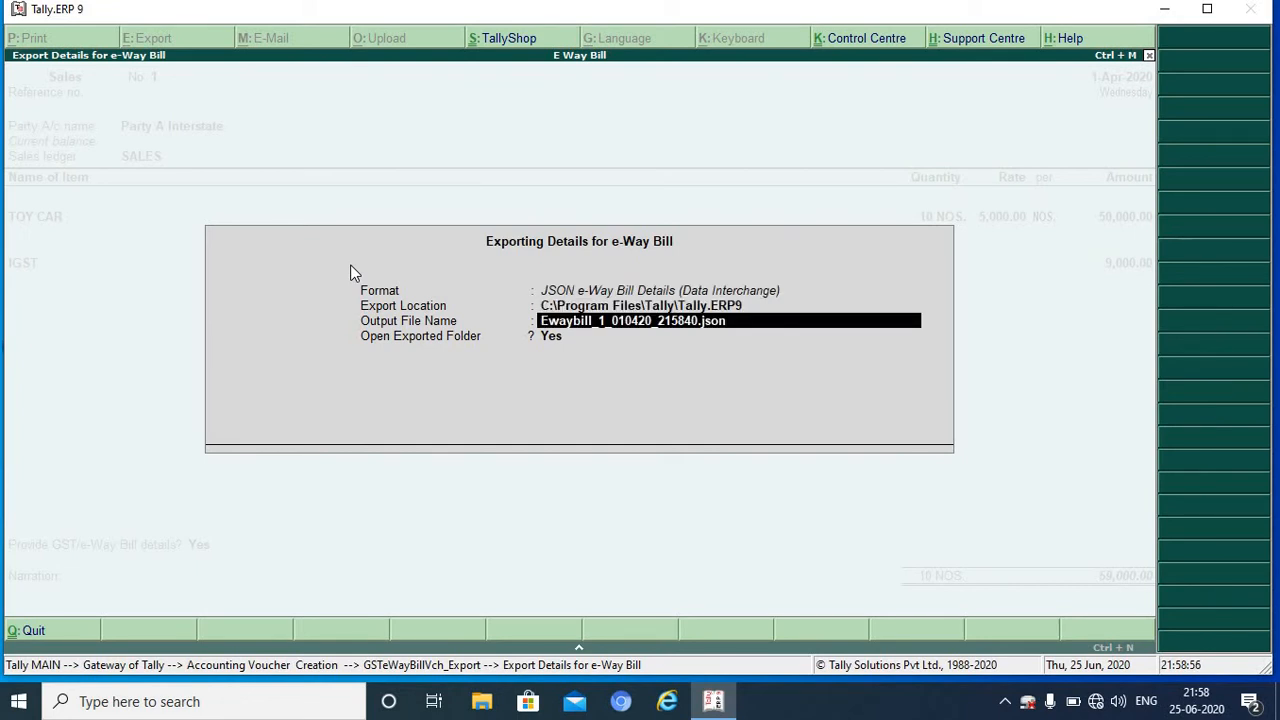
pyautogui.press('Return')
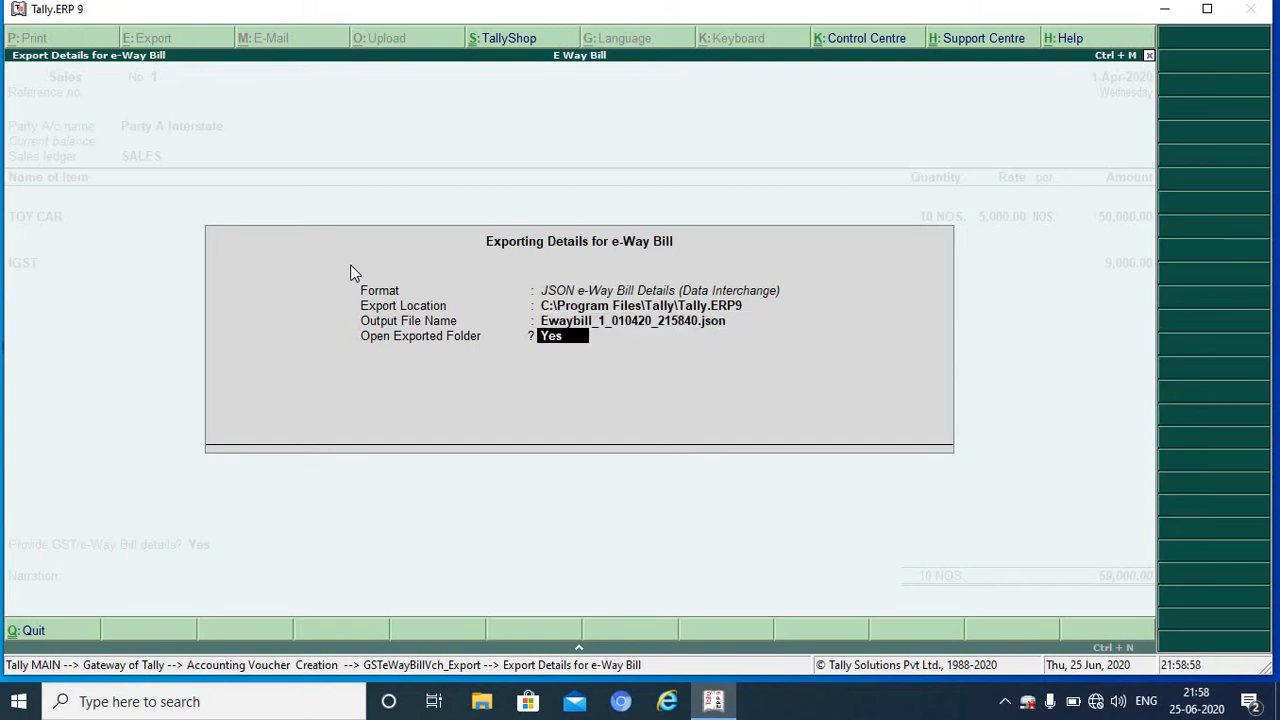
pyautogui.press('Return')
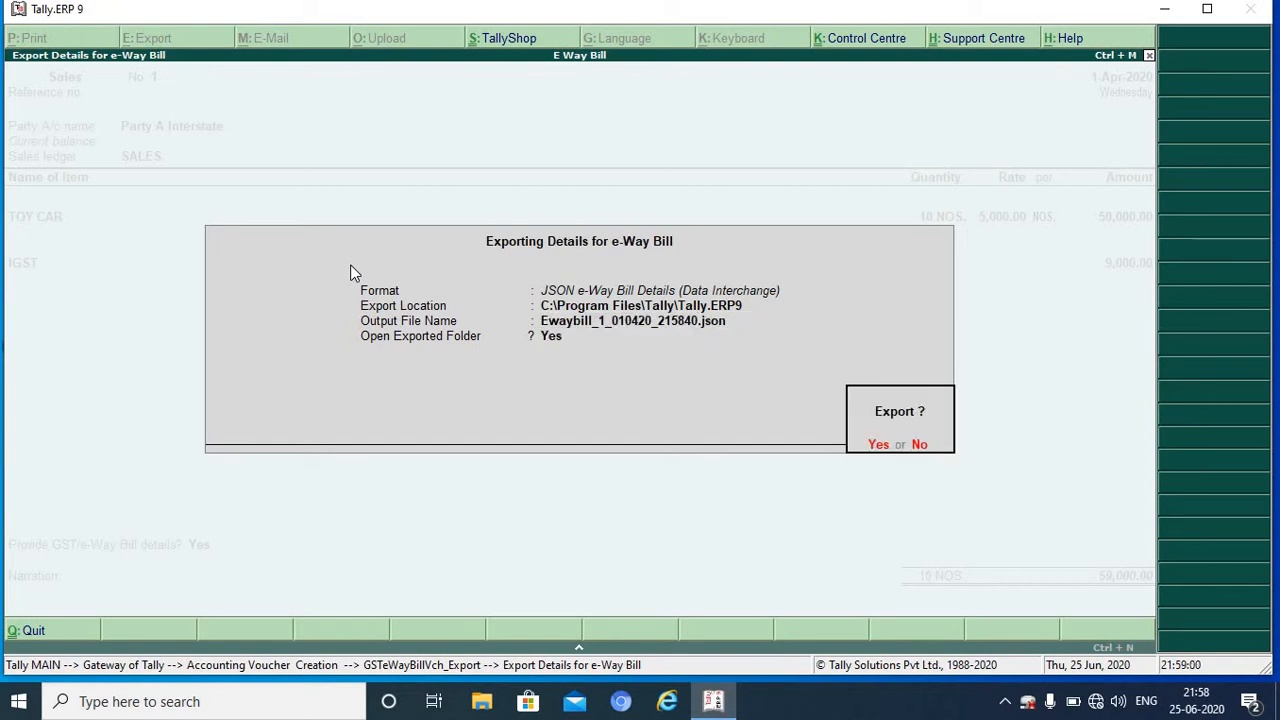
# Step: Confirm the JSON export, then close the Tally.ERP9 folder showing Ewaybill_1_010420_215840.json
pyautogui.press('Return')
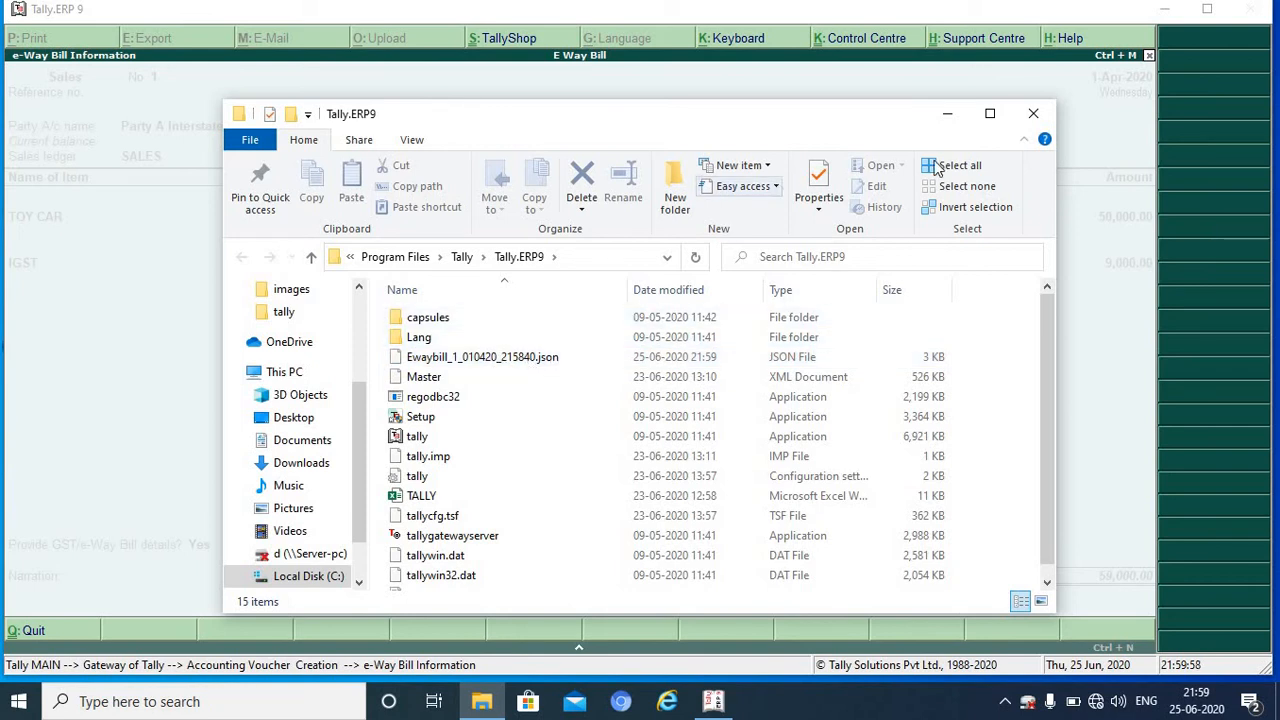
pyautogui.click(1035, 116)
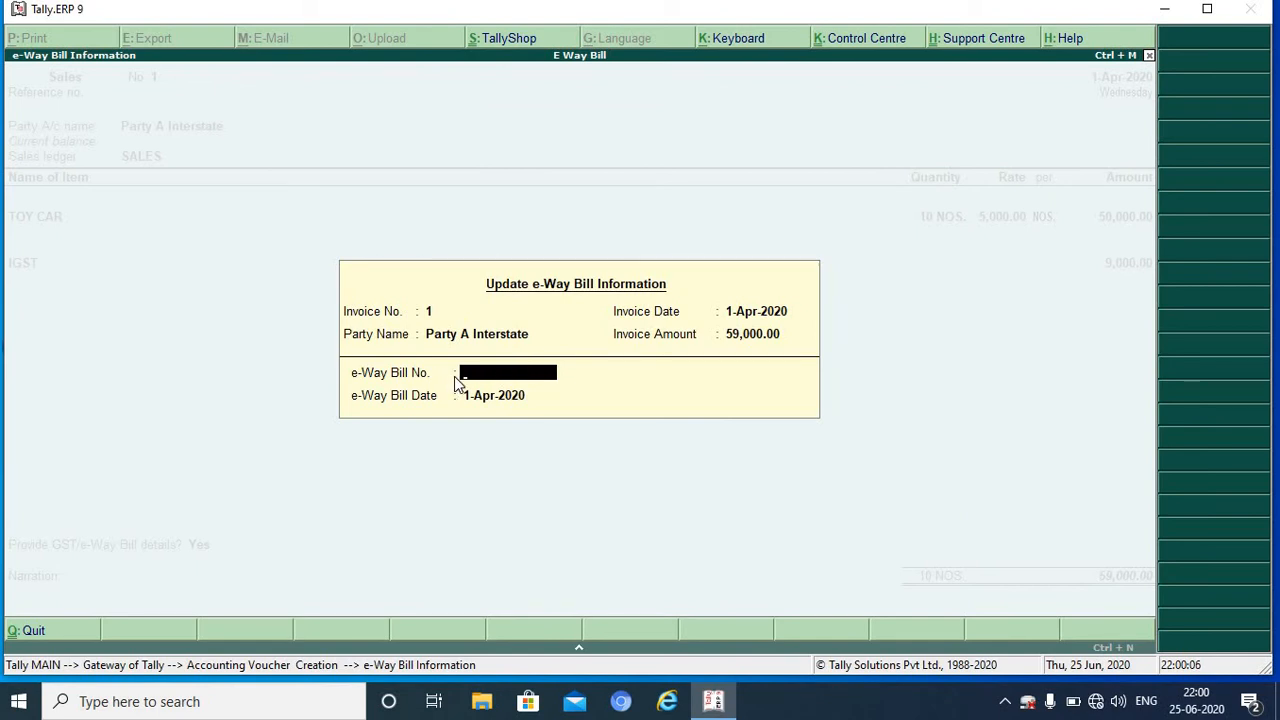
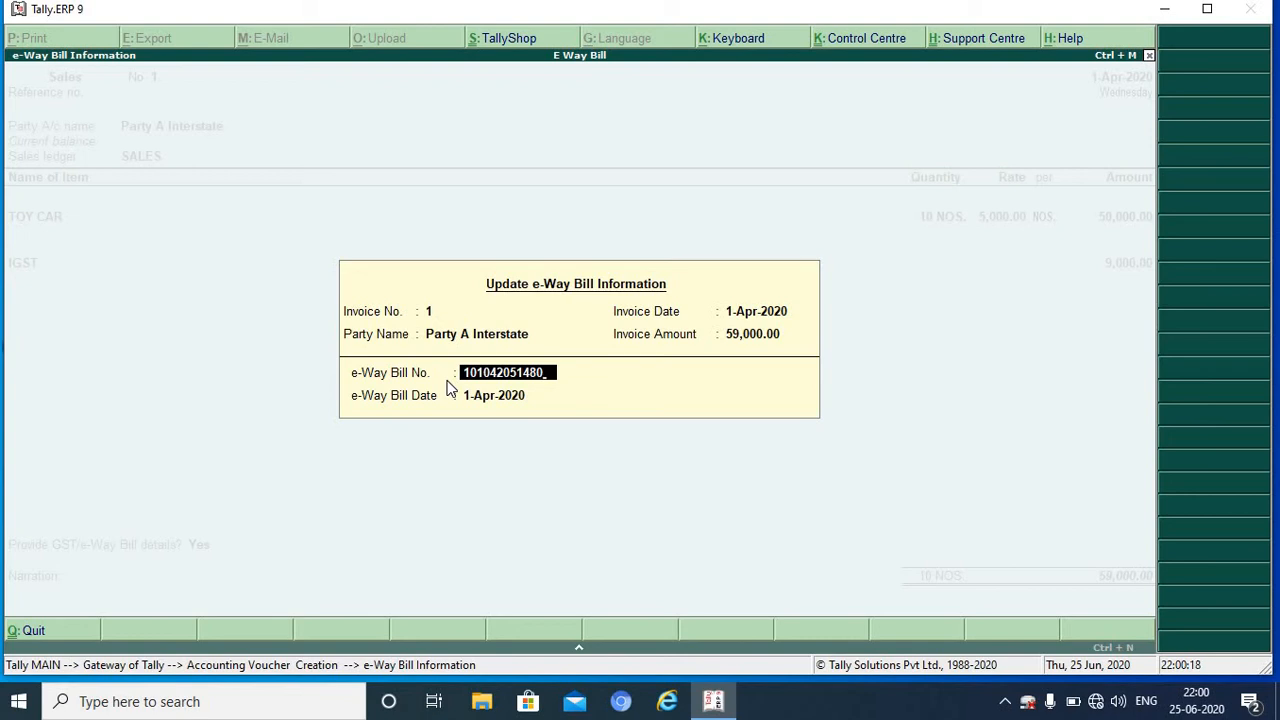
pyautogui.press('Return')
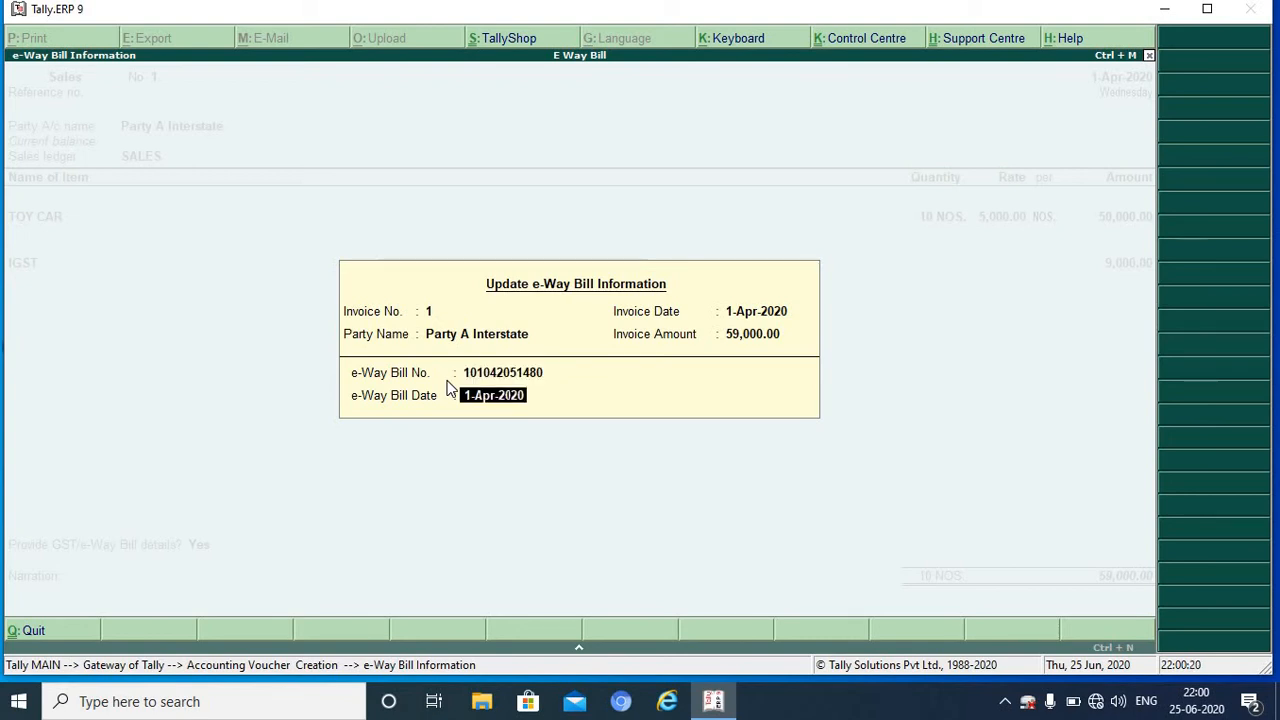
pyautogui.press('Return')
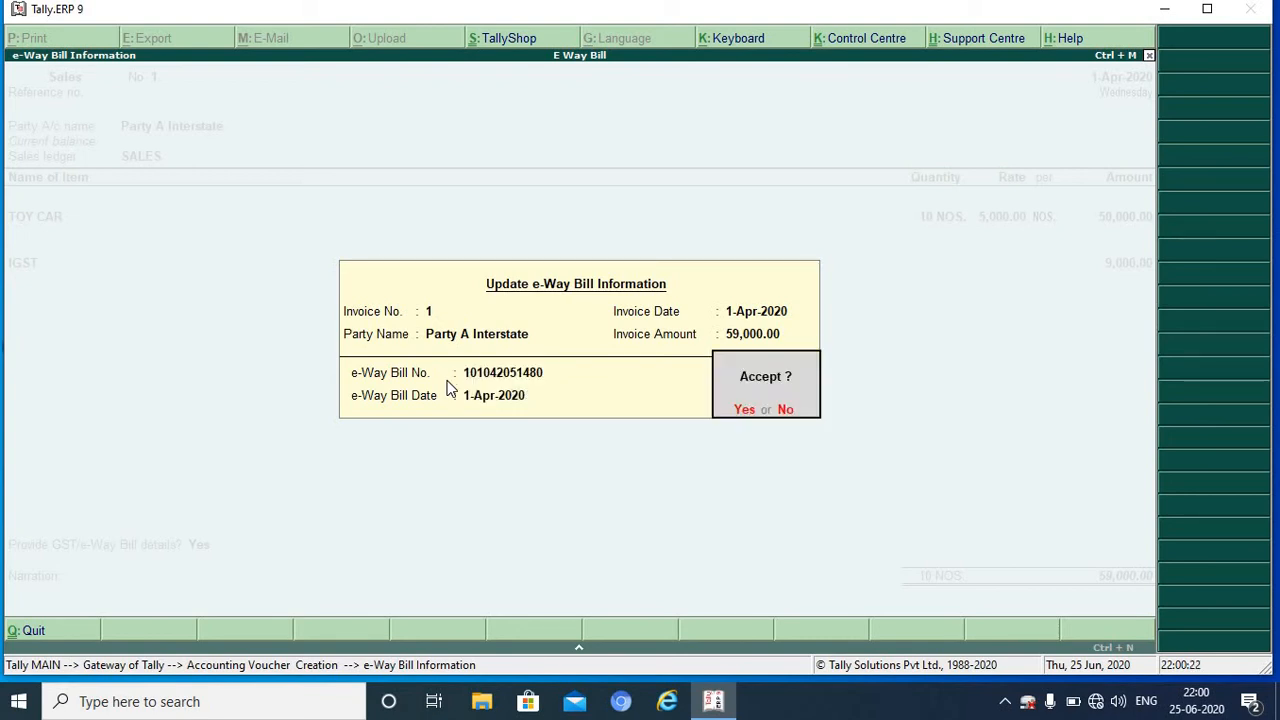
pyautogui.press('Return')
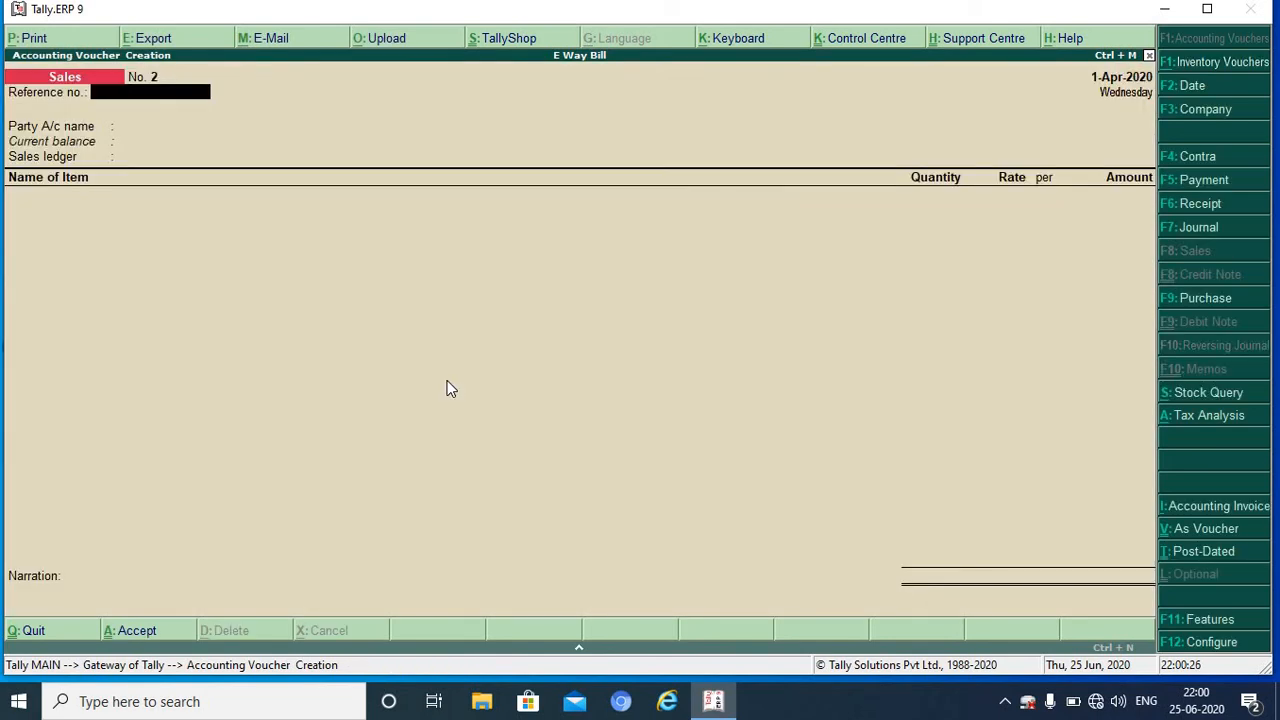
# Step: Quit the new empty sales voucher and return to the Gateway of Tally
pyautogui.press('Escape')
pyautogui.press('Return')
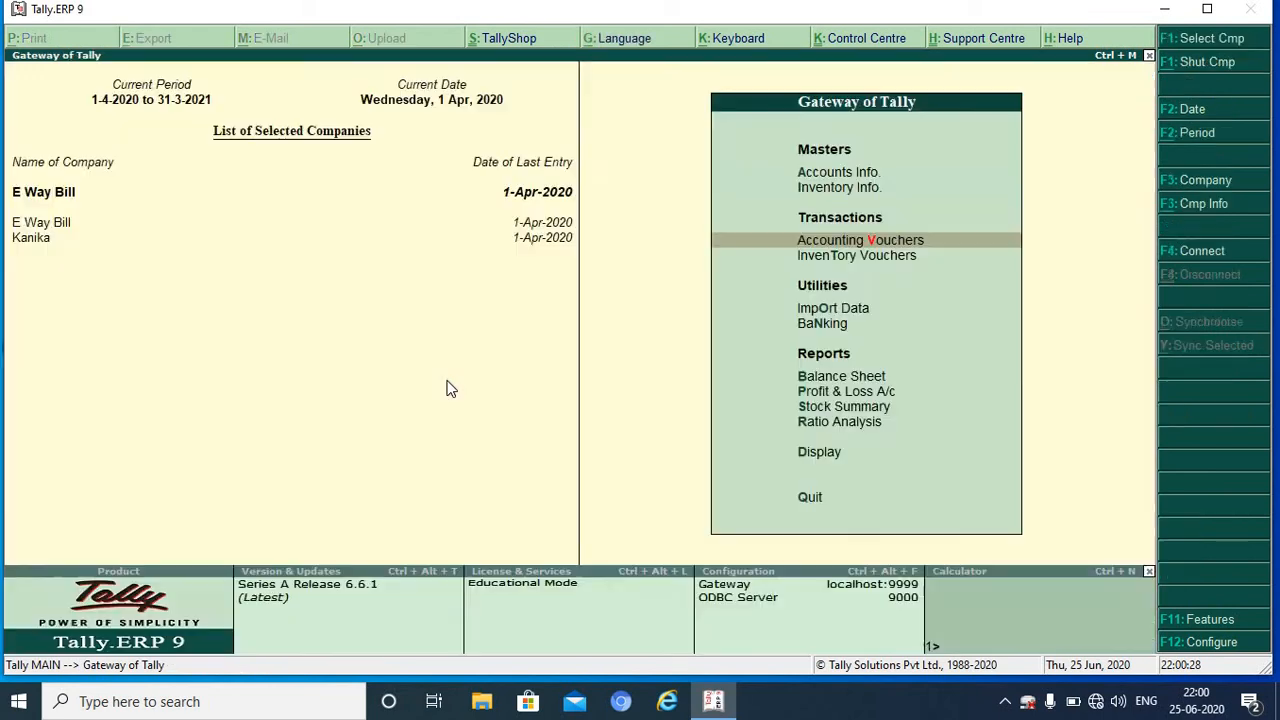
pyautogui.press('Down')
pyautogui.press('Down')
pyautogui.press('Down')
pyautogui.press('Down')
pyautogui.press('Down')
pyautogui.press('Down')
pyautogui.press('Down')
pyautogui.press('Down')
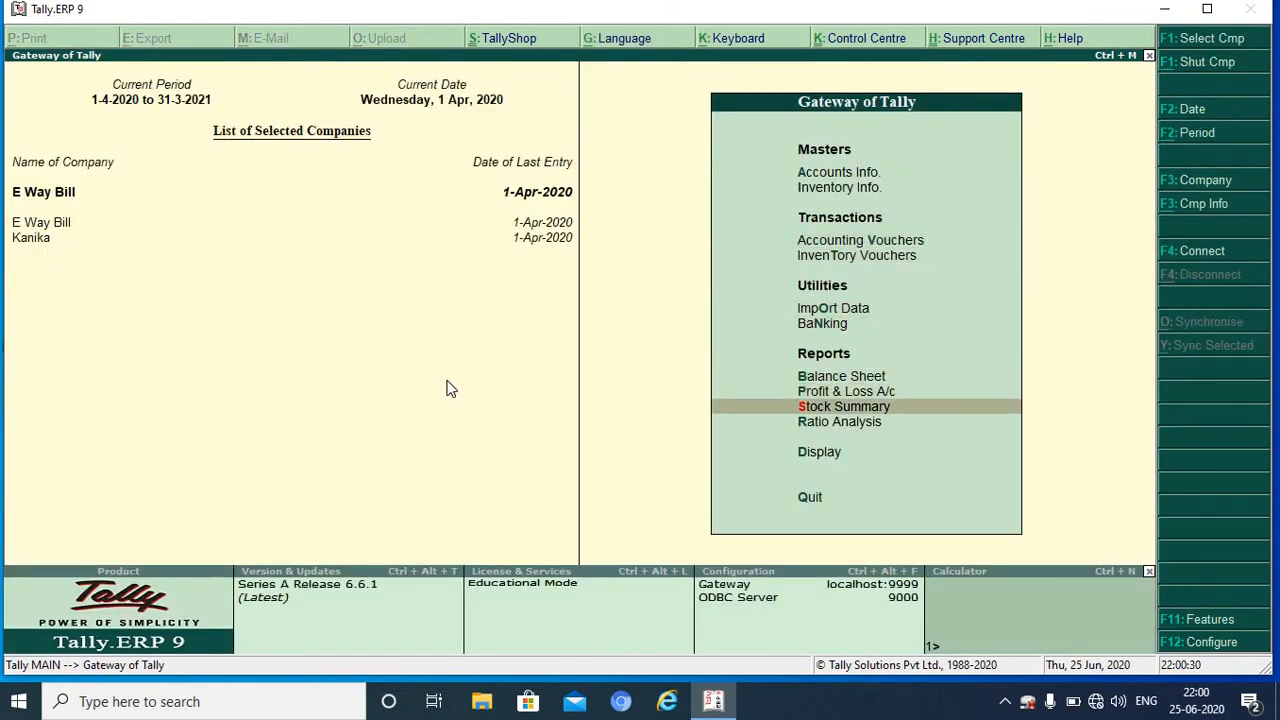
# Step: Go through Display, Statutory Reports, GST Reports and e-Way Bill to Export for e-Way Bill
pyautogui.press('Return')
pyautogui.press('Down')
pyautogui.press('Down')
pyautogui.press('Down')
pyautogui.press('Down')
pyautogui.press('Down')
pyautogui.press('Down')
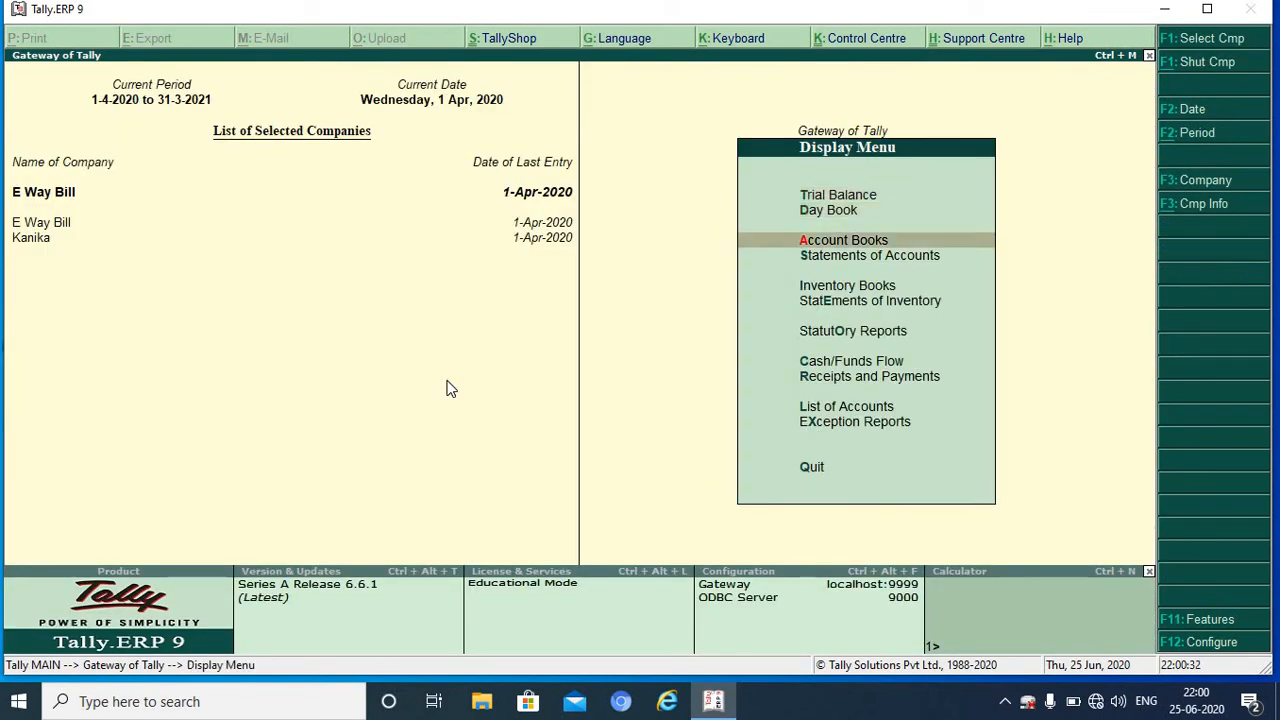
pyautogui.press('Return')
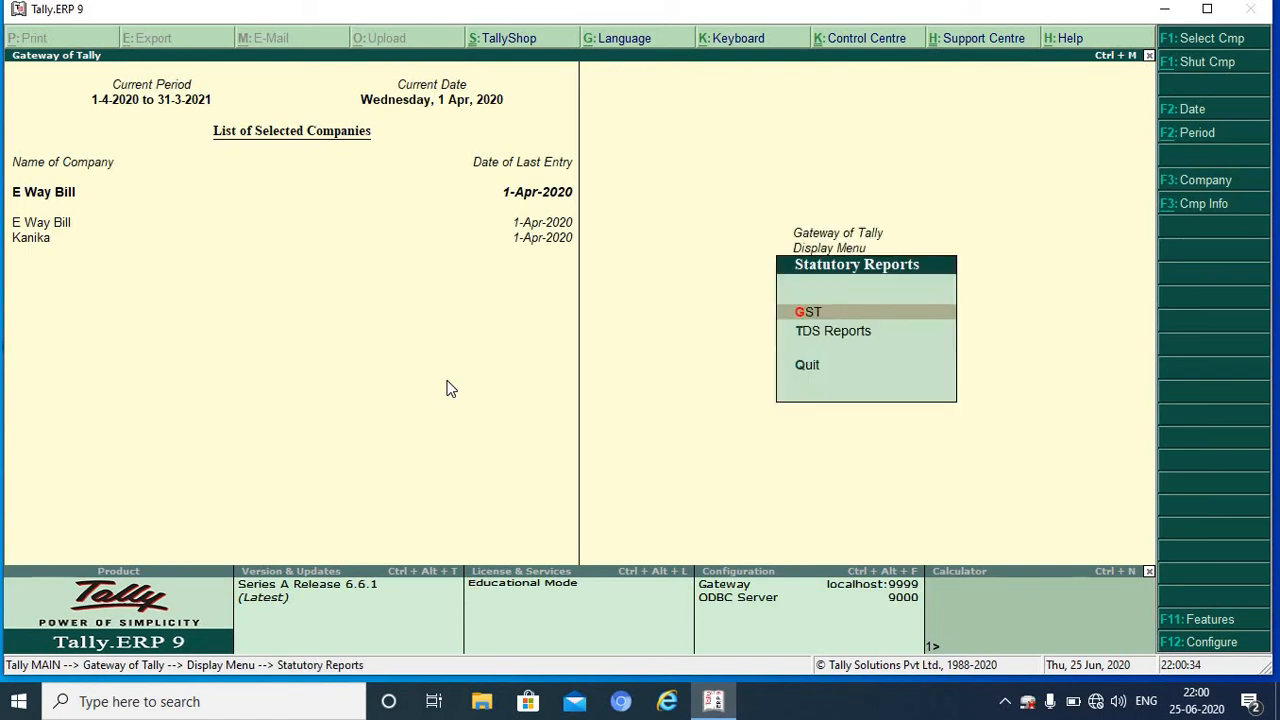
pyautogui.press('Return')
pyautogui.press('Down')
pyautogui.press('Down')
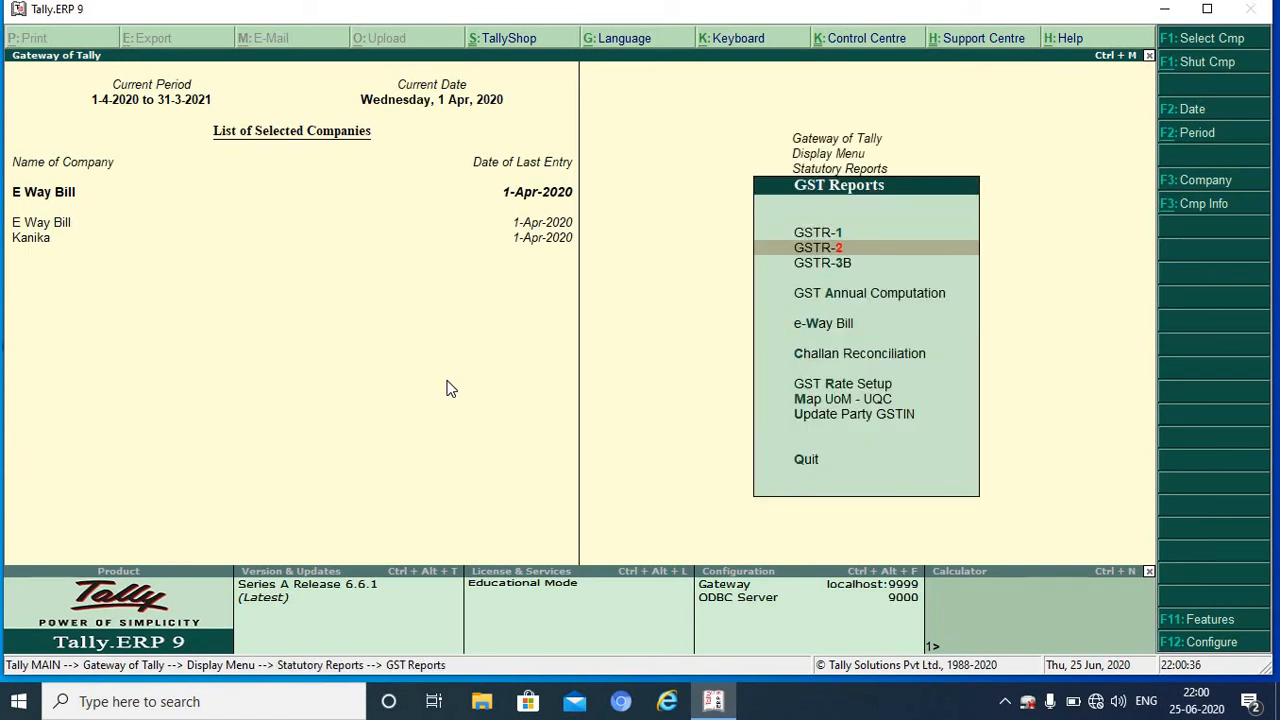
pyautogui.press('Down')
pyautogui.press('Down')
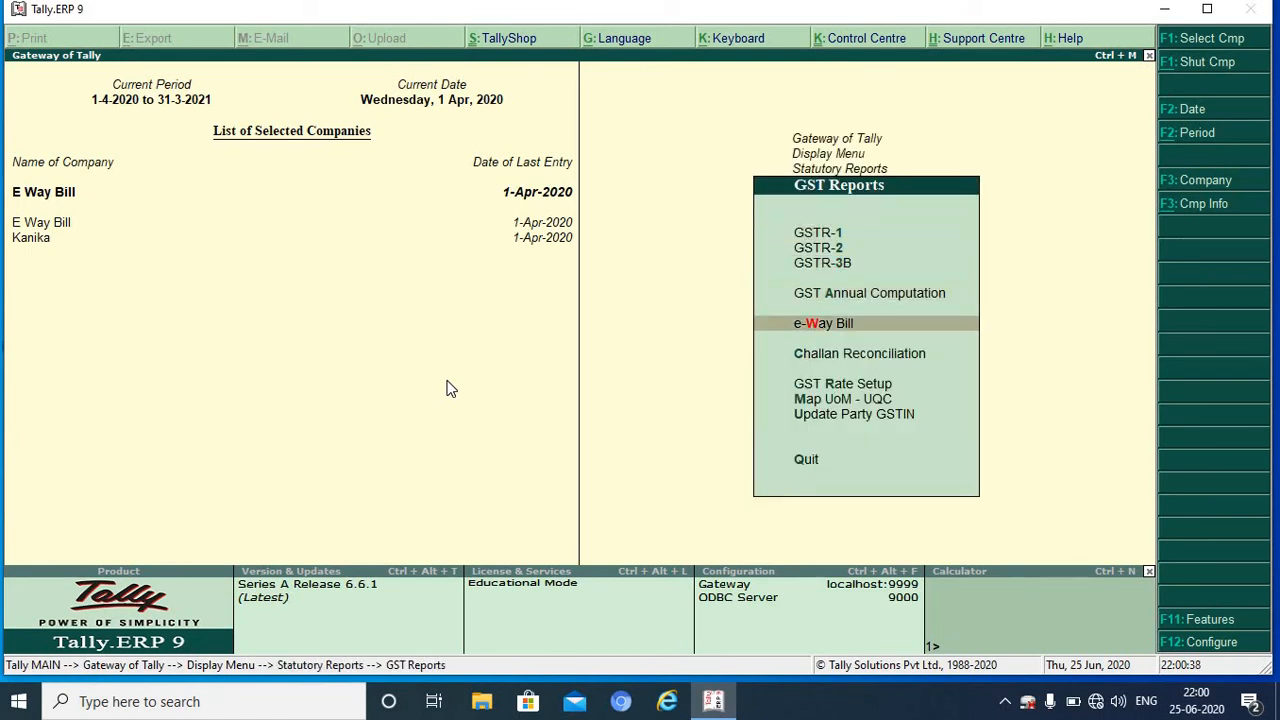
pyautogui.press('Return')
pyautogui.press('Down')
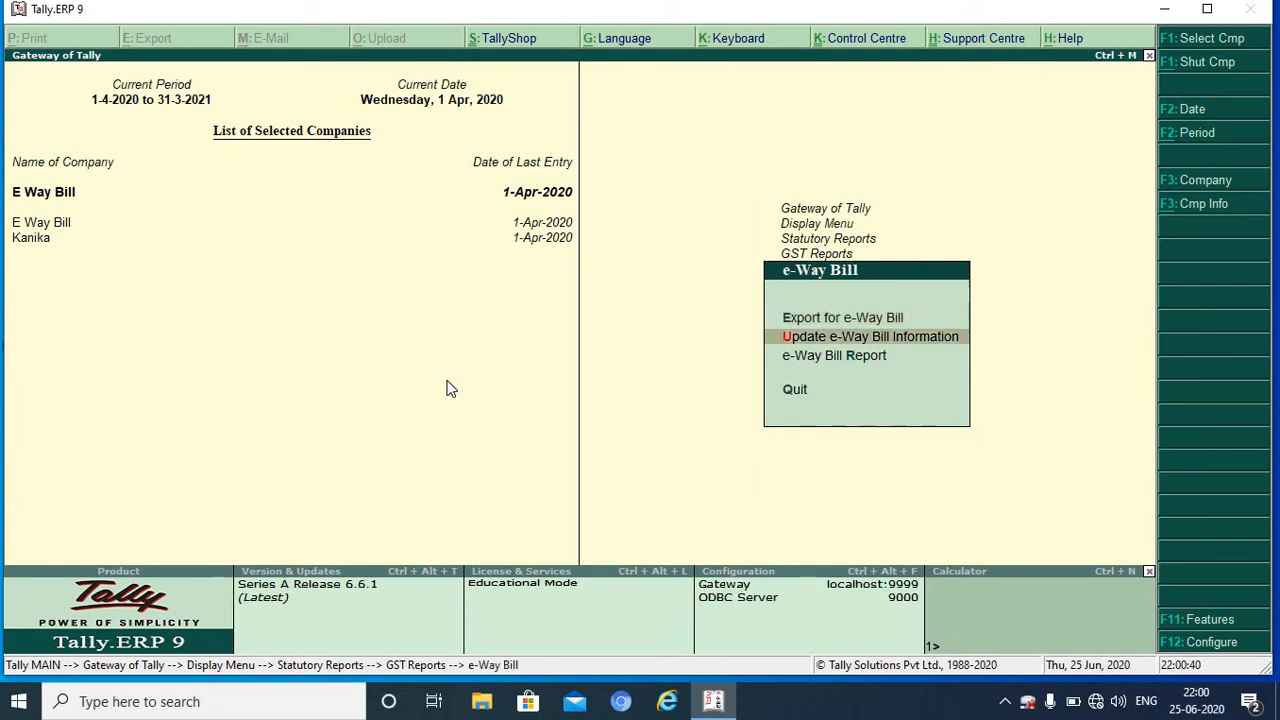
pyautogui.press('Down')
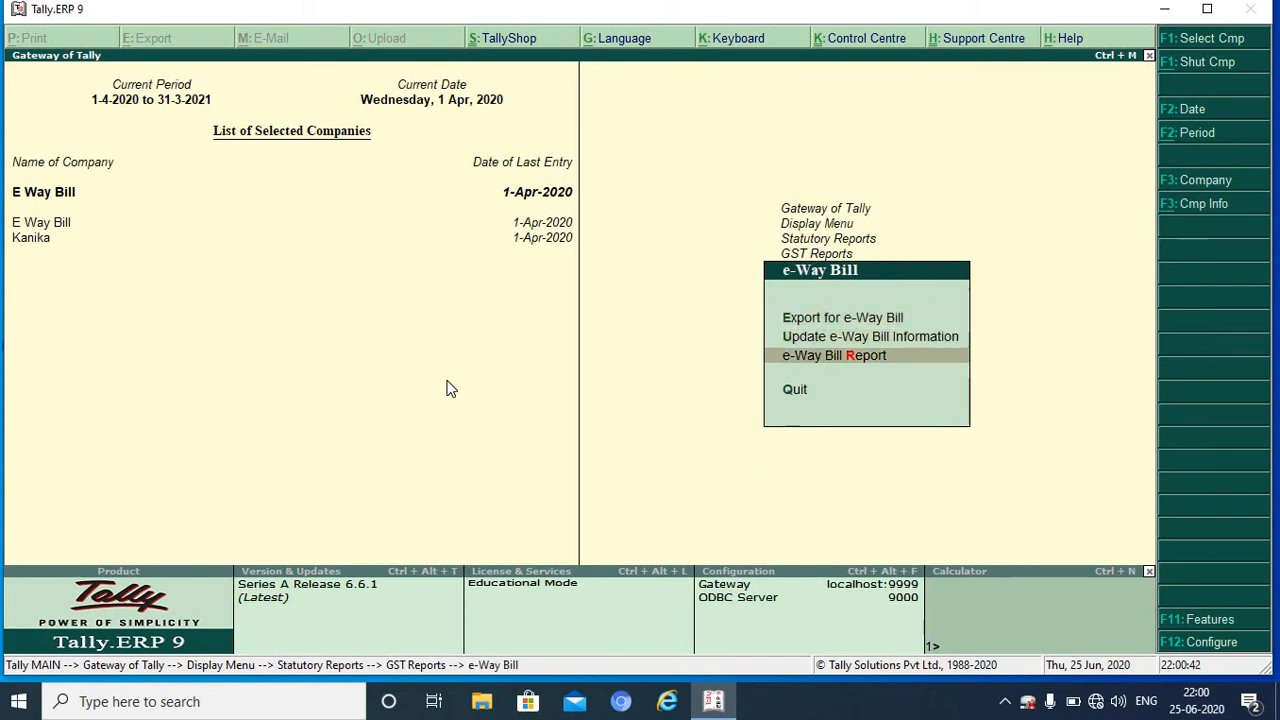
pyautogui.press('Up')
pyautogui.press('Up')
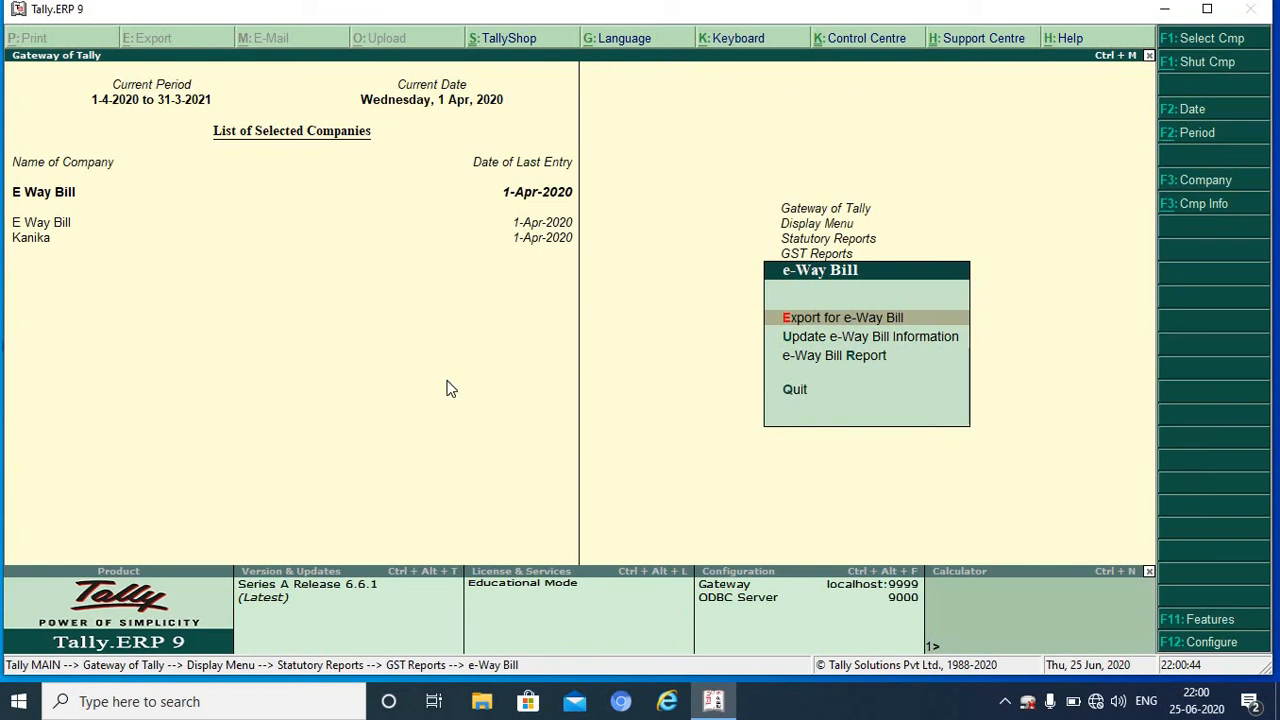
pyautogui.press('Return')
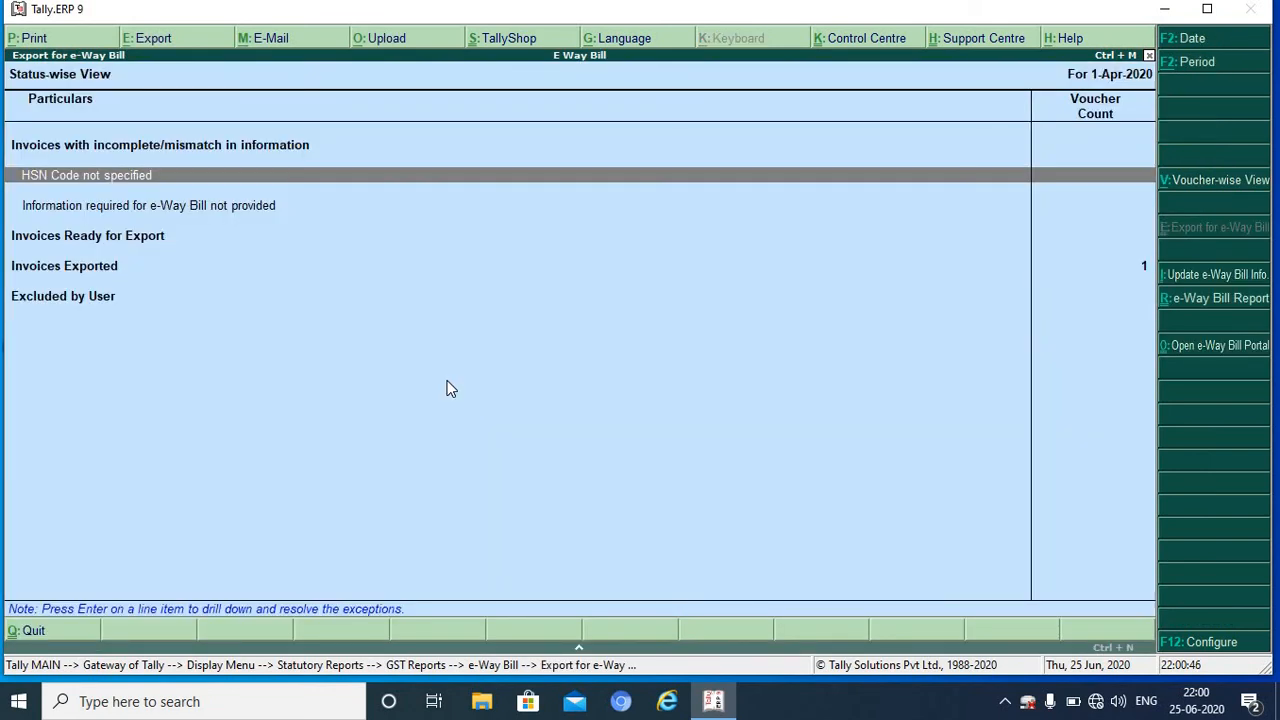
# Step: Open Invoices Exported, pick Party A Interstate, and show the e-Way Bill Report for invoice 1 (59,000.00)
pyautogui.press('Down')
pyautogui.press('Down')
pyautogui.press('Down')
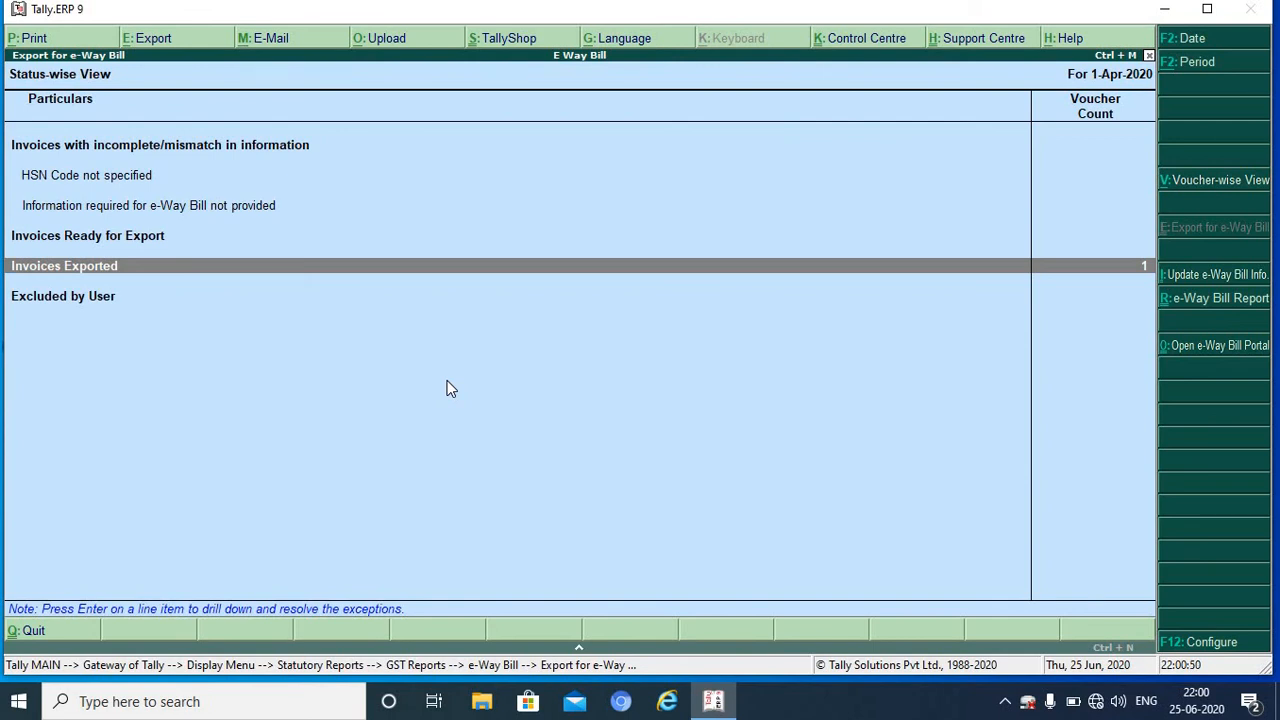
pyautogui.press('Return')
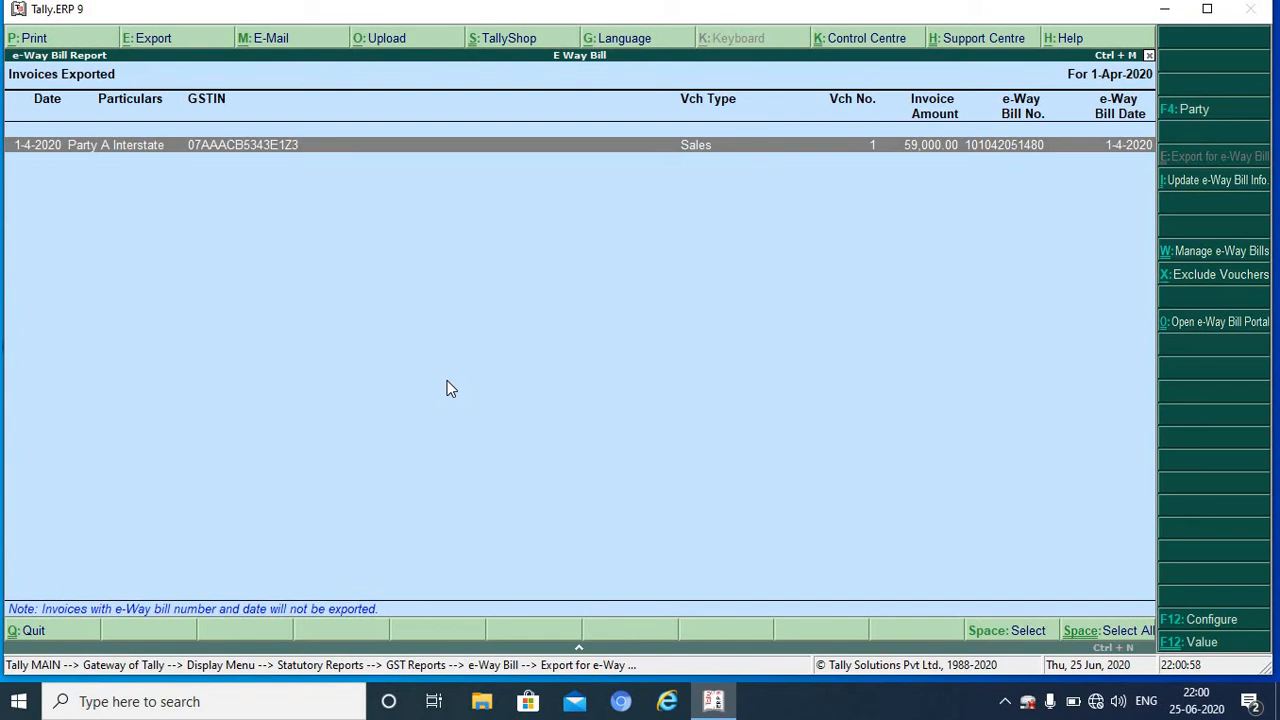
pyautogui.hotkey('alt', 'i')
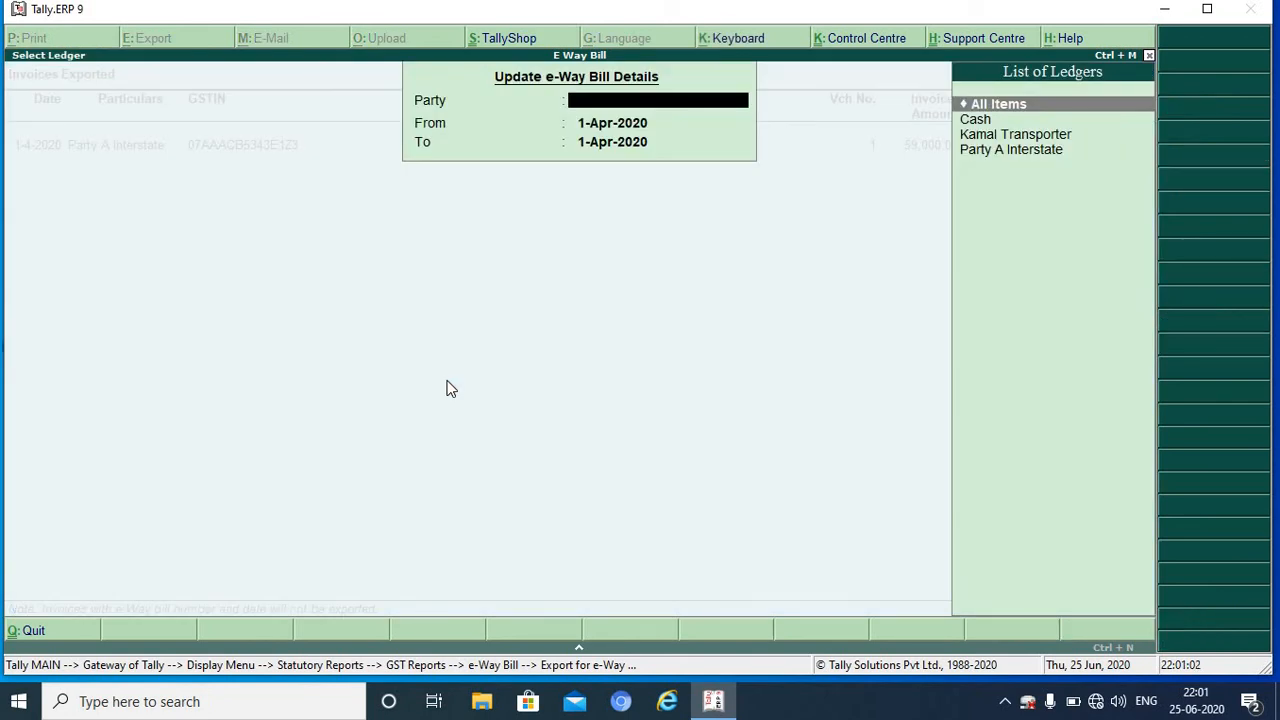
pyautogui.press('Down')
pyautogui.press('Down')
pyautogui.press('Down')
pyautogui.press('Return')
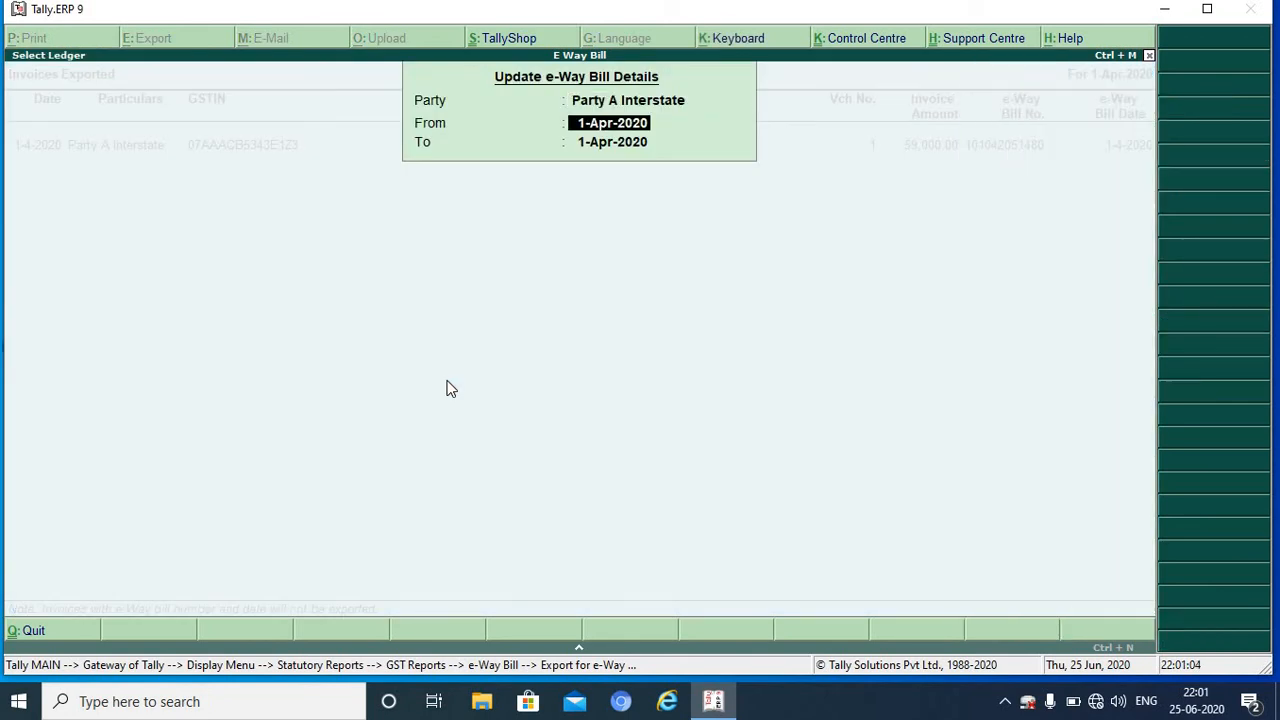
pyautogui.press('Return')
pyautogui.press('Return')
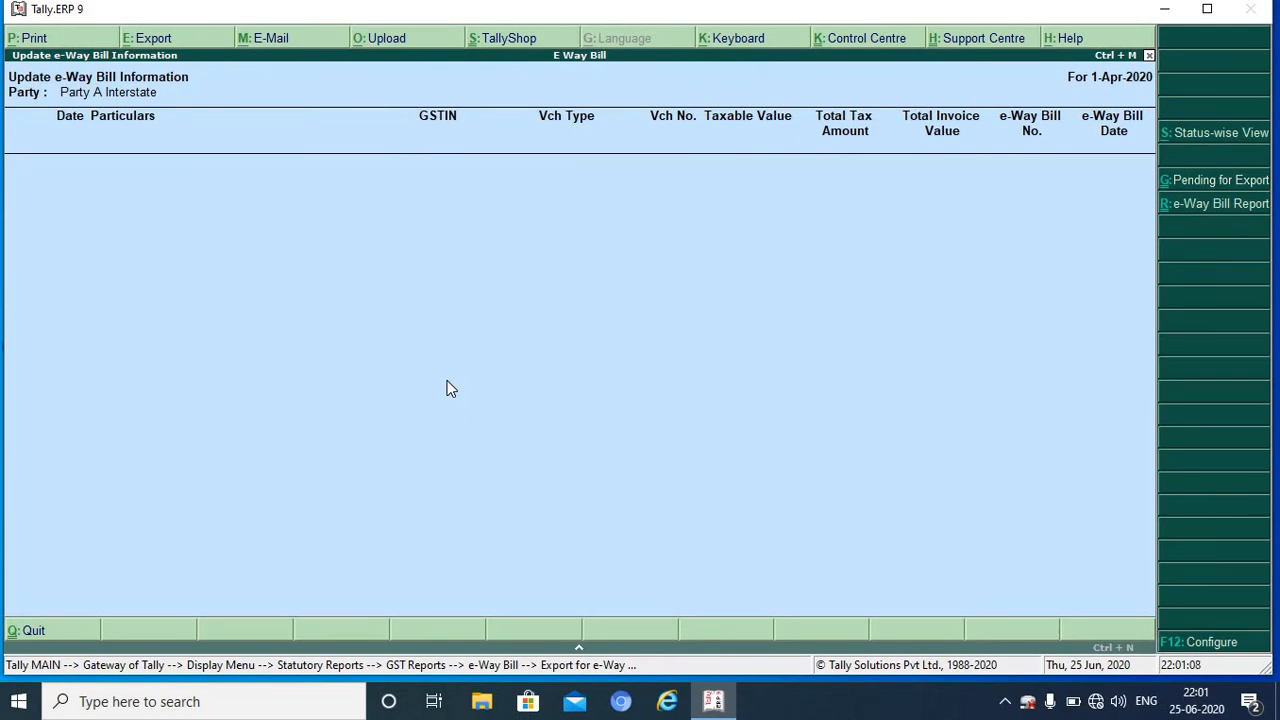
pyautogui.hotkey('alt', 's')
pyautogui.press('Escape')
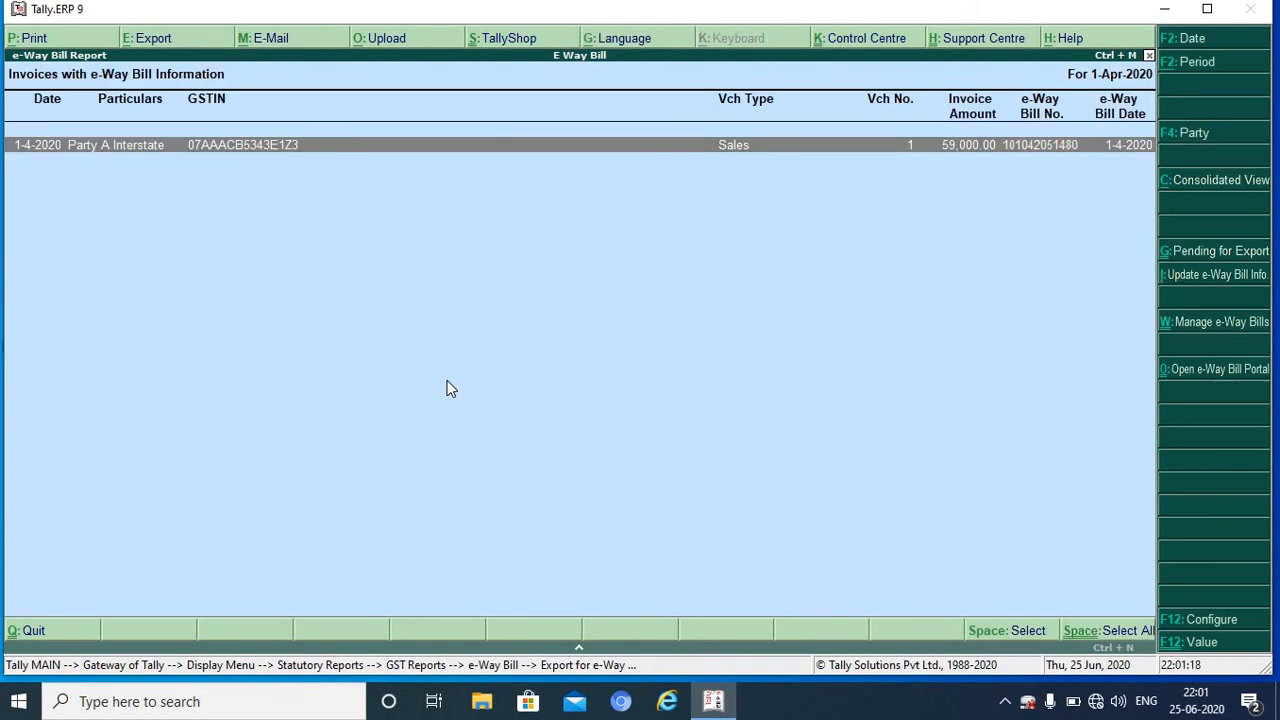
# Step: Review sales invoice 1's party details and tax classification, then close it back to the e-Way Bill Report
pyautogui.press('Return')
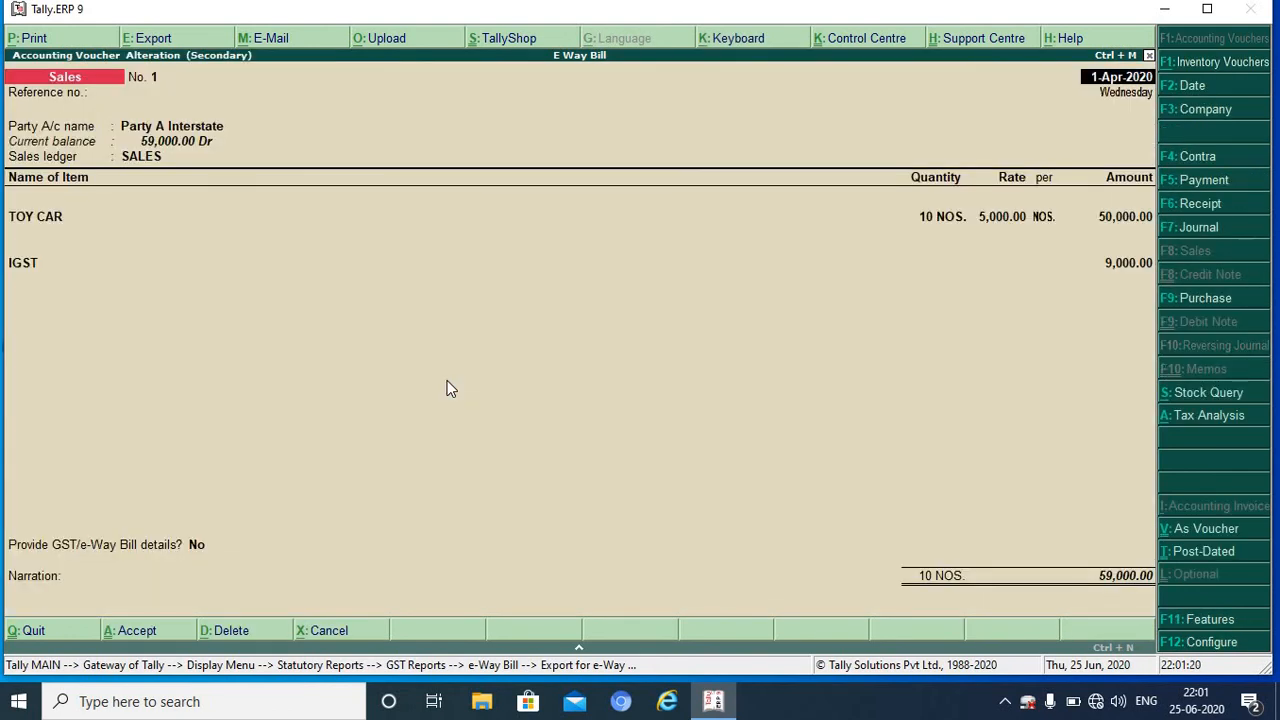
pyautogui.press('Return')
pyautogui.press('Return')
pyautogui.press('Return')
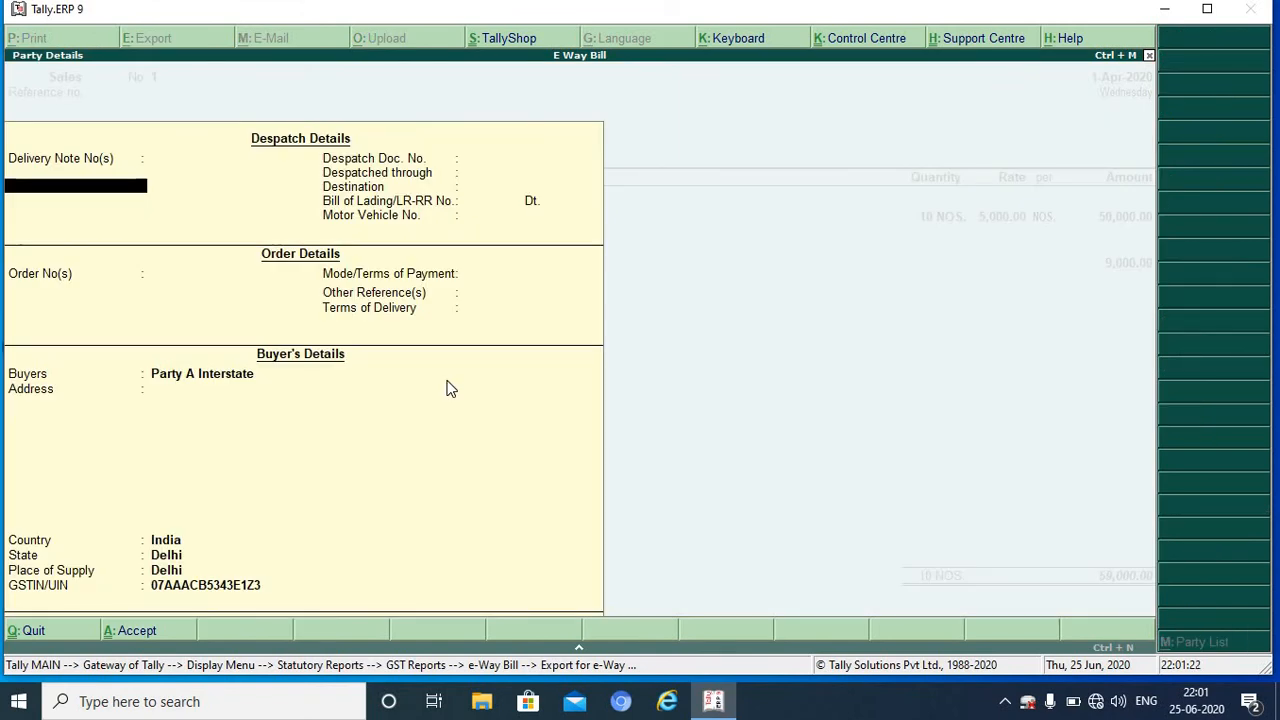
pyautogui.press('Return')
pyautogui.press('Return')
pyautogui.press('Return')
pyautogui.press('Return')
pyautogui.press('Return')
pyautogui.press('Return')
pyautogui.press('Return')
pyautogui.press('Return')
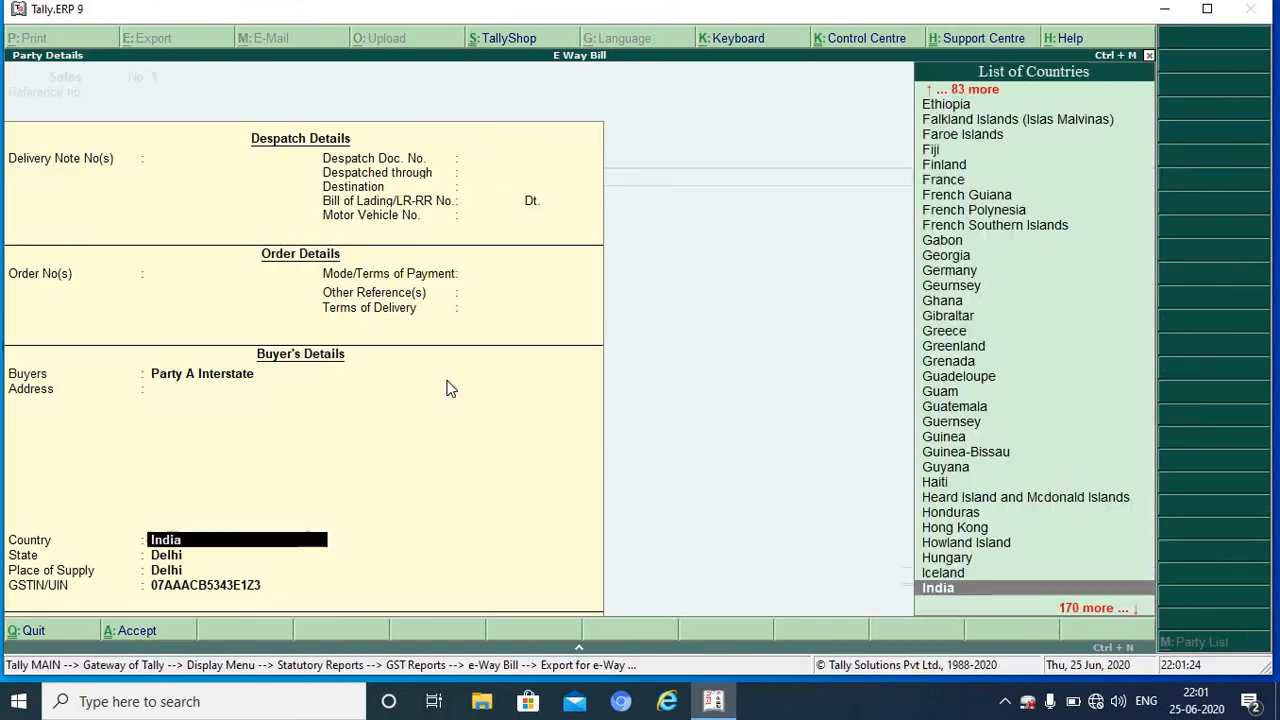
pyautogui.press('Return')
pyautogui.press('Return')
pyautogui.press('Return')
pyautogui.press('Return')
pyautogui.press('Return')
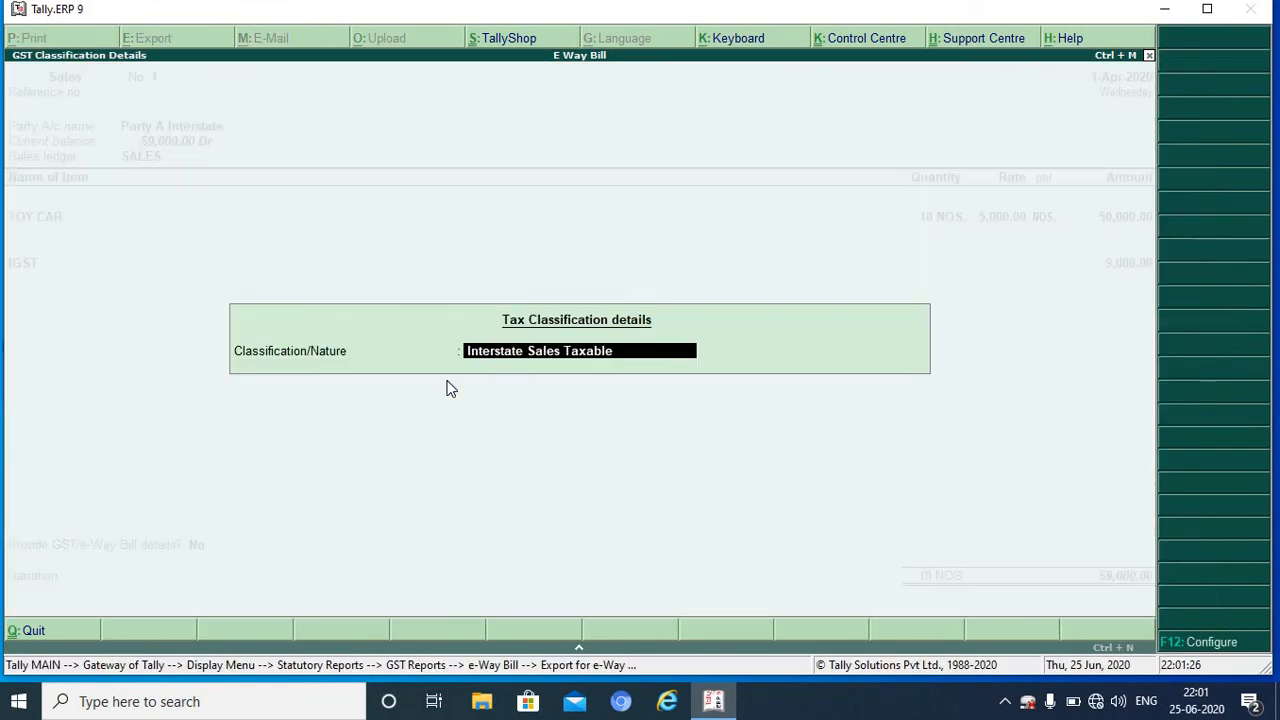
pyautogui.press('Return')
pyautogui.press('Return')
pyautogui.press('Return')
pyautogui.press('Return')
pyautogui.press('Return')
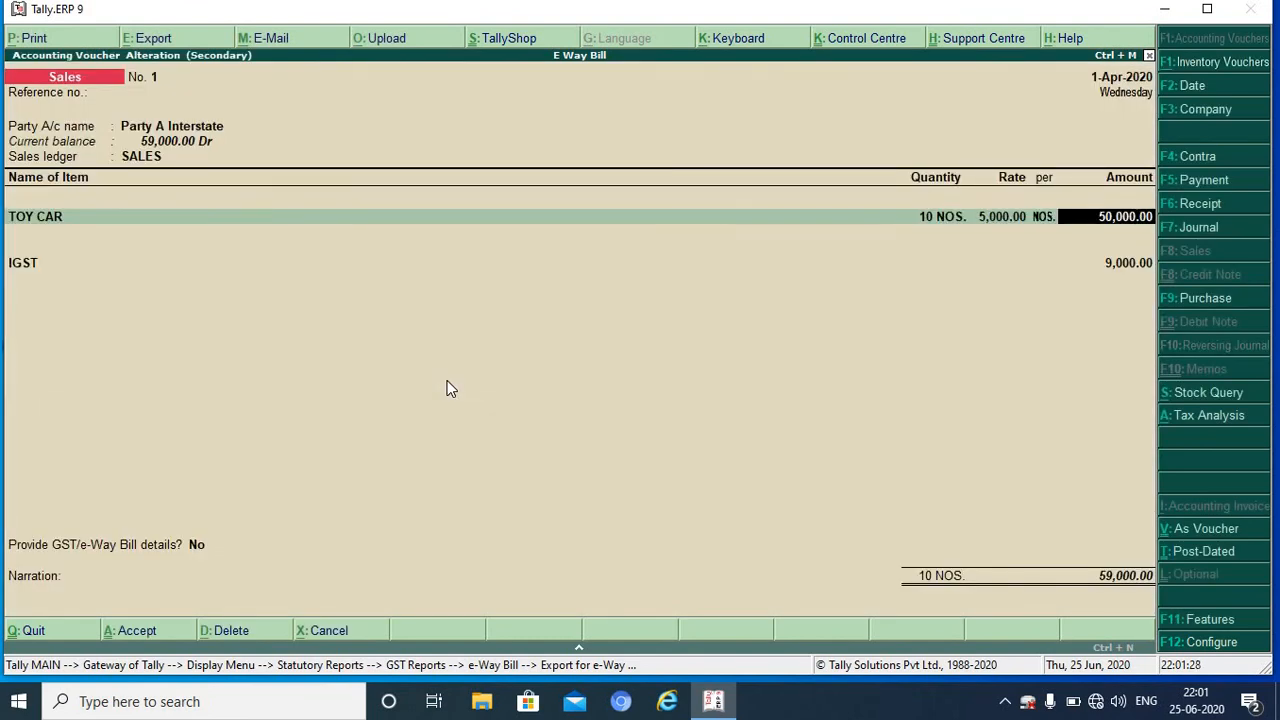
pyautogui.press('Return')
pyautogui.hotkey('ctrl', 'a')
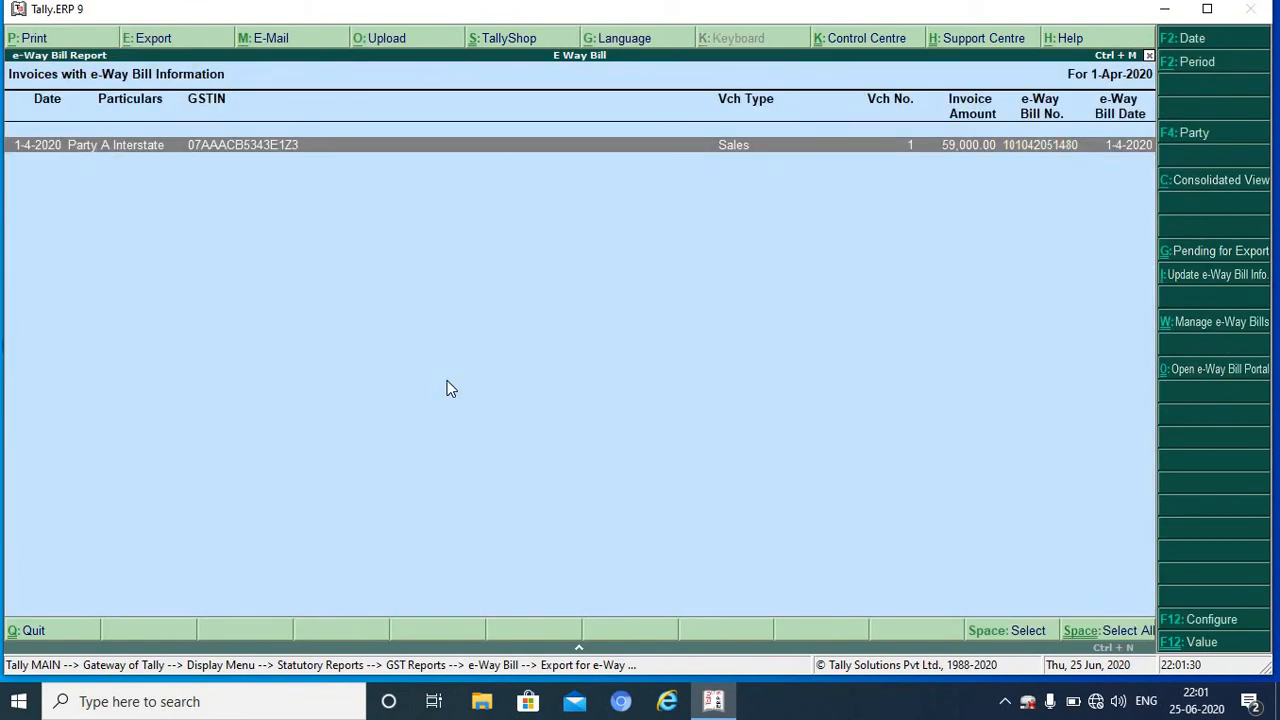
# Step: Open and cancel Update e-Way Bill Info. twice for the 1-Apr-2020 period
pyautogui.hotkey('alt', 'i')
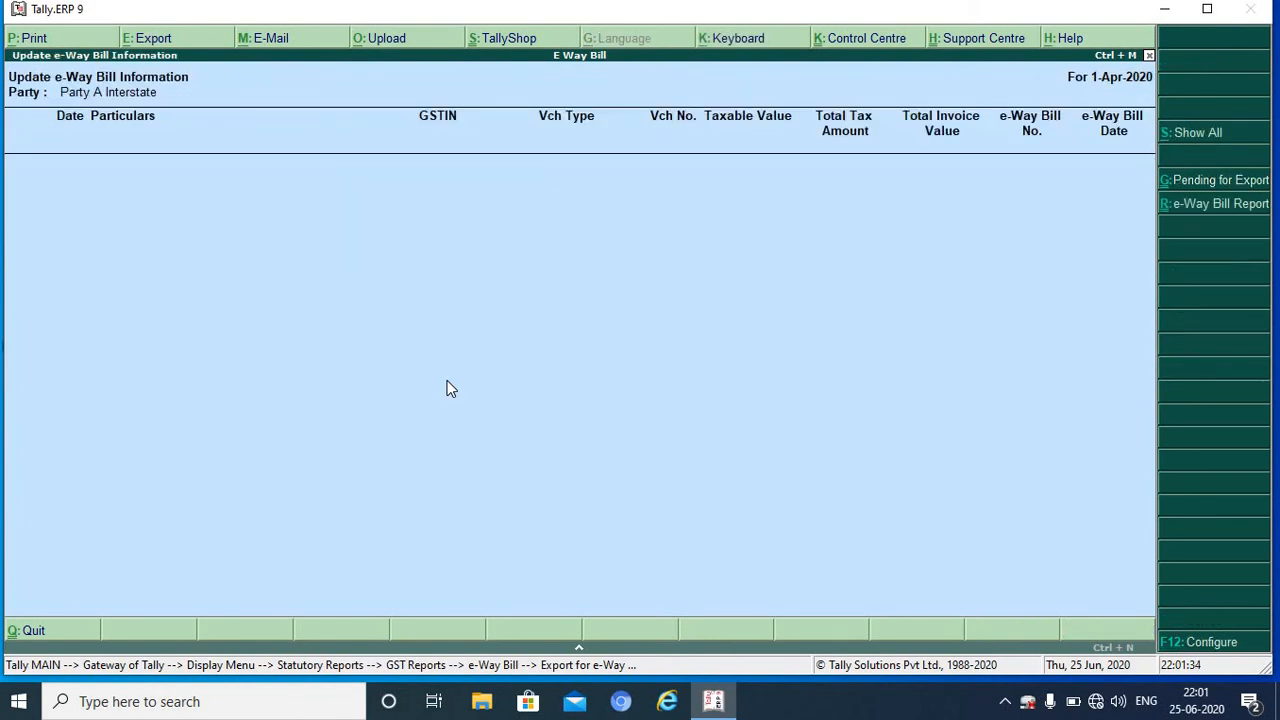
pyautogui.press('Escape')
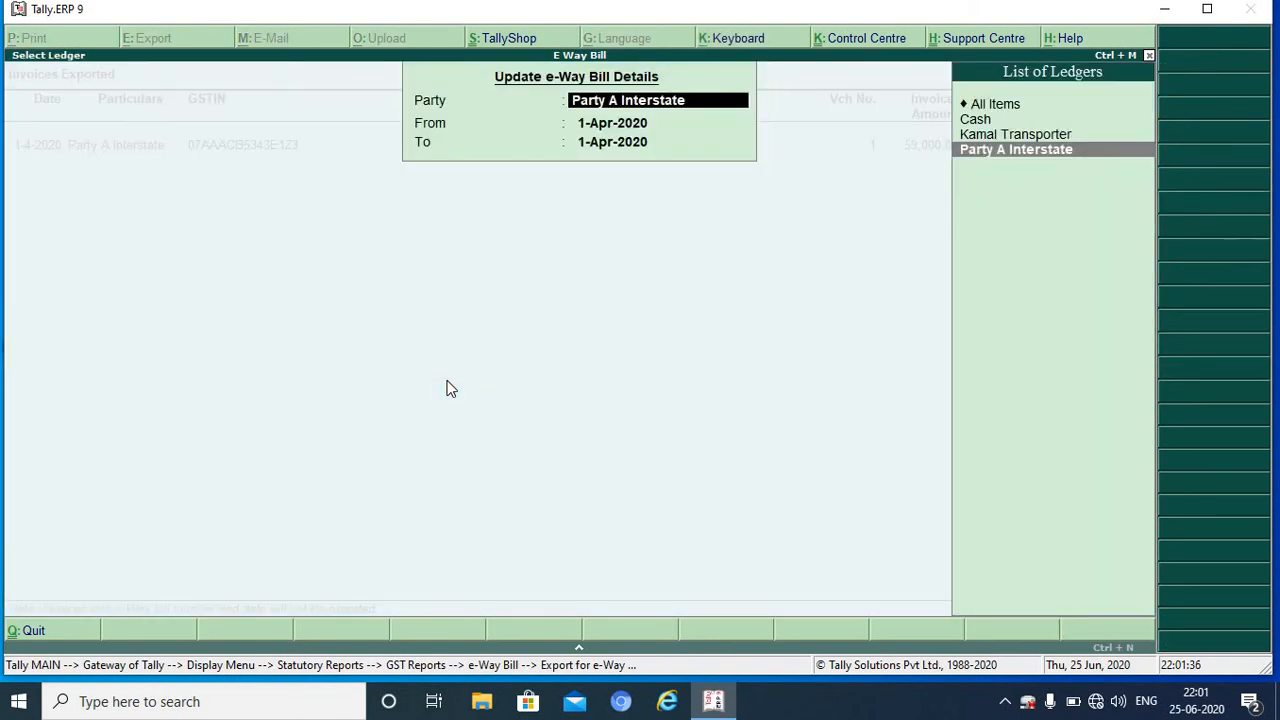
pyautogui.press('Escape')
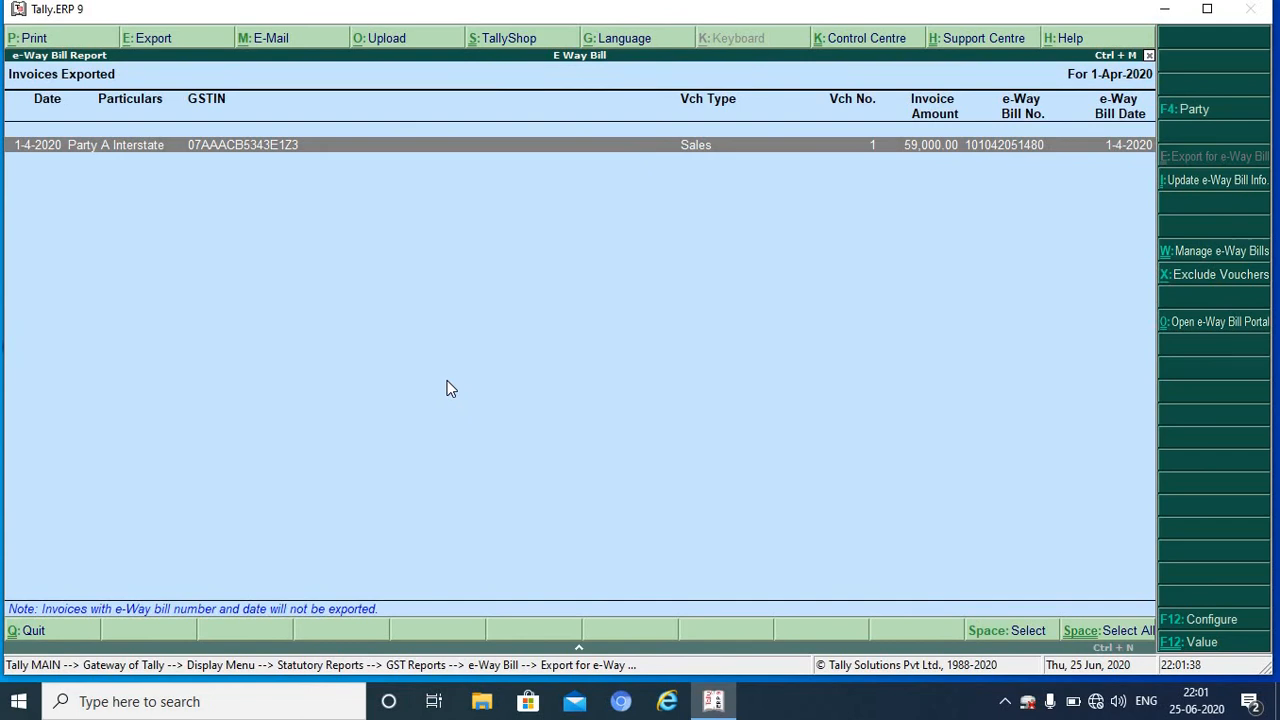
pyautogui.click(1181, 190)
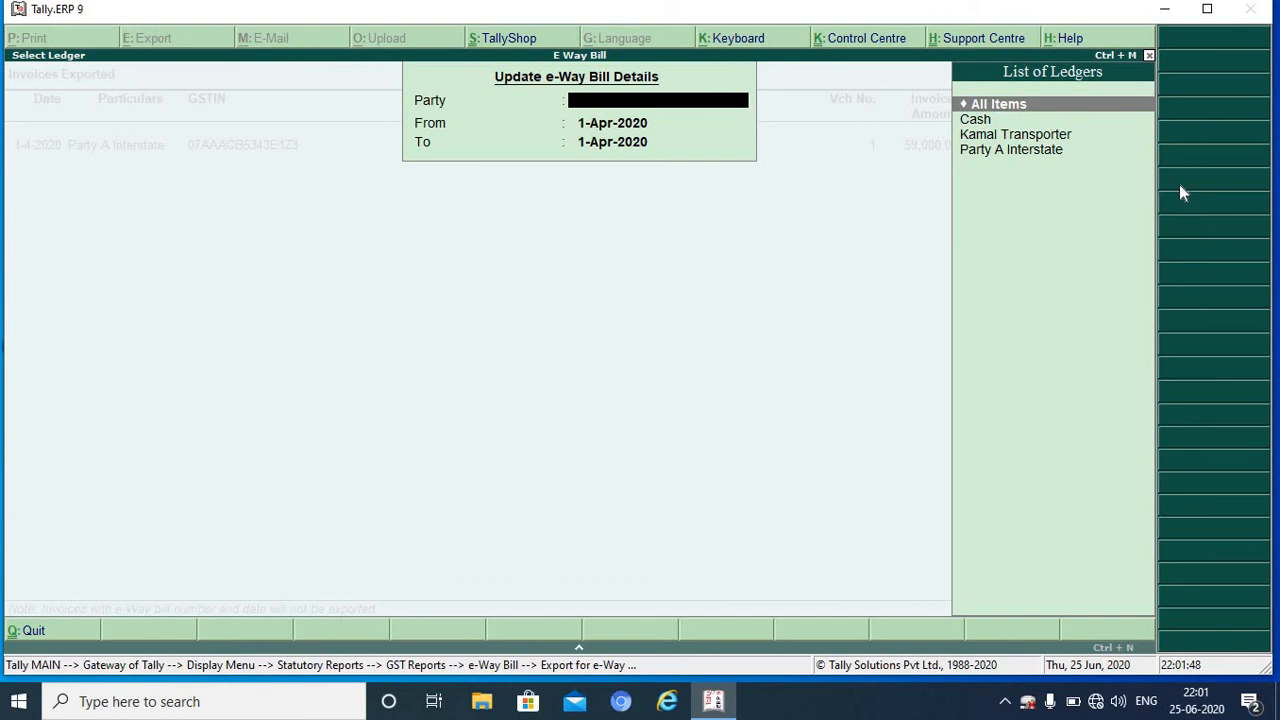
pyautogui.press('Escape')
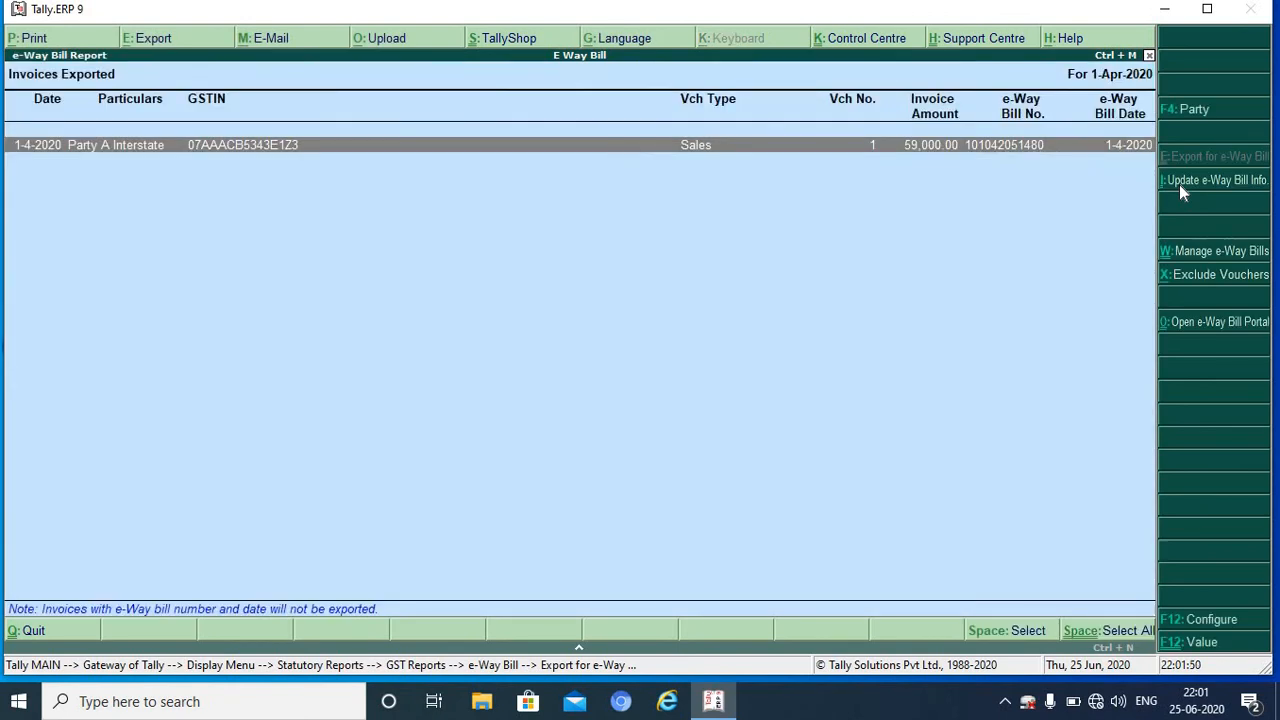
# Step: In Manage e-Way Bills, change invoice 1's e-Way Bill status to Generated by me
pyautogui.click(1205, 250)
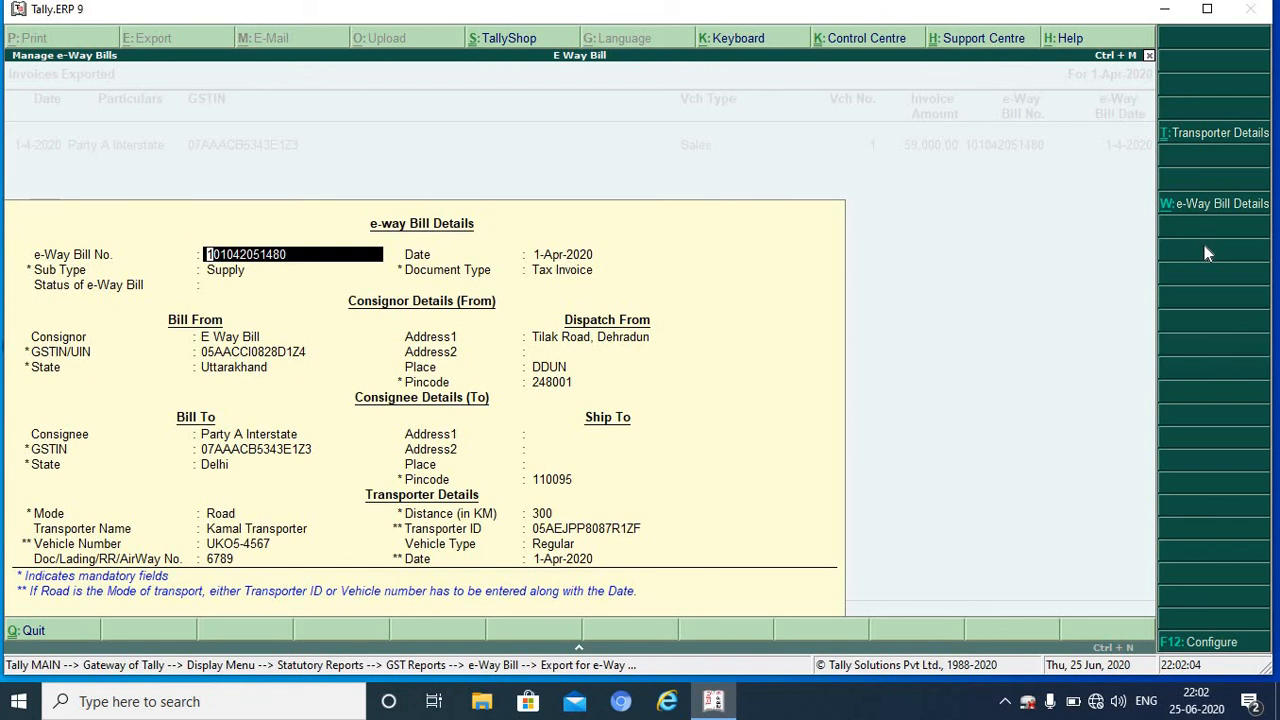
pyautogui.press('Return')
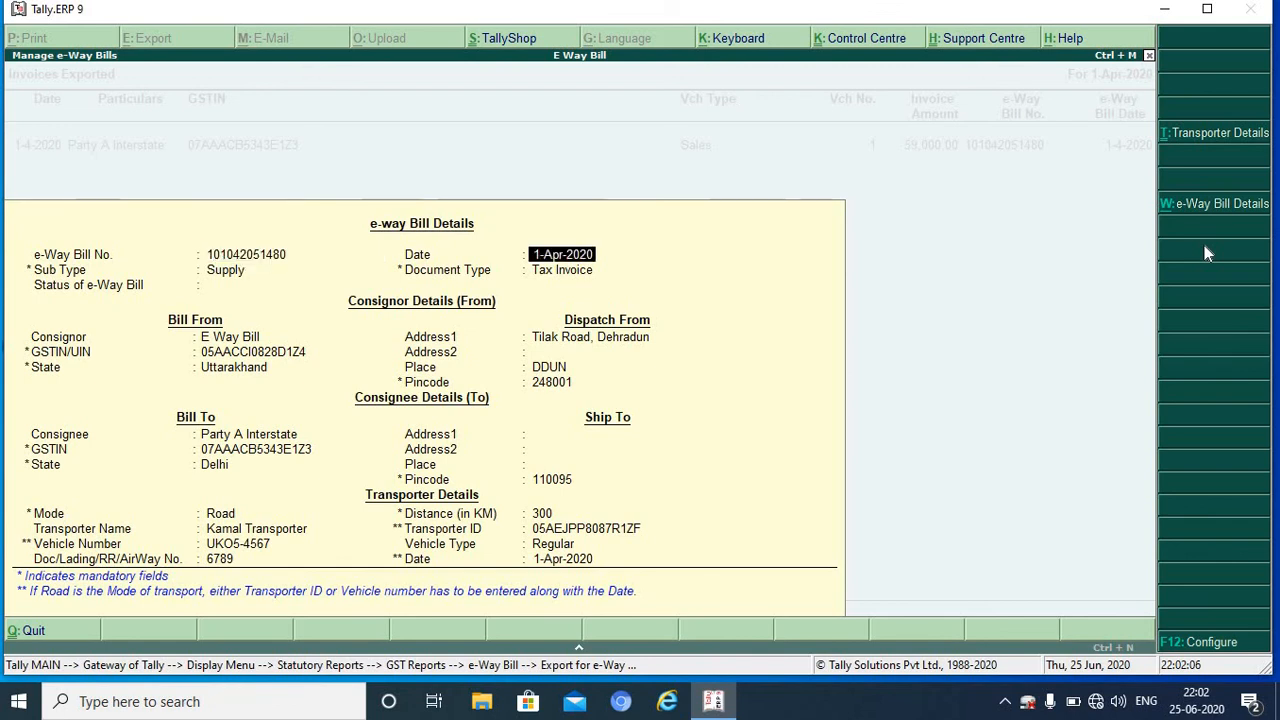
pyautogui.press('Return')
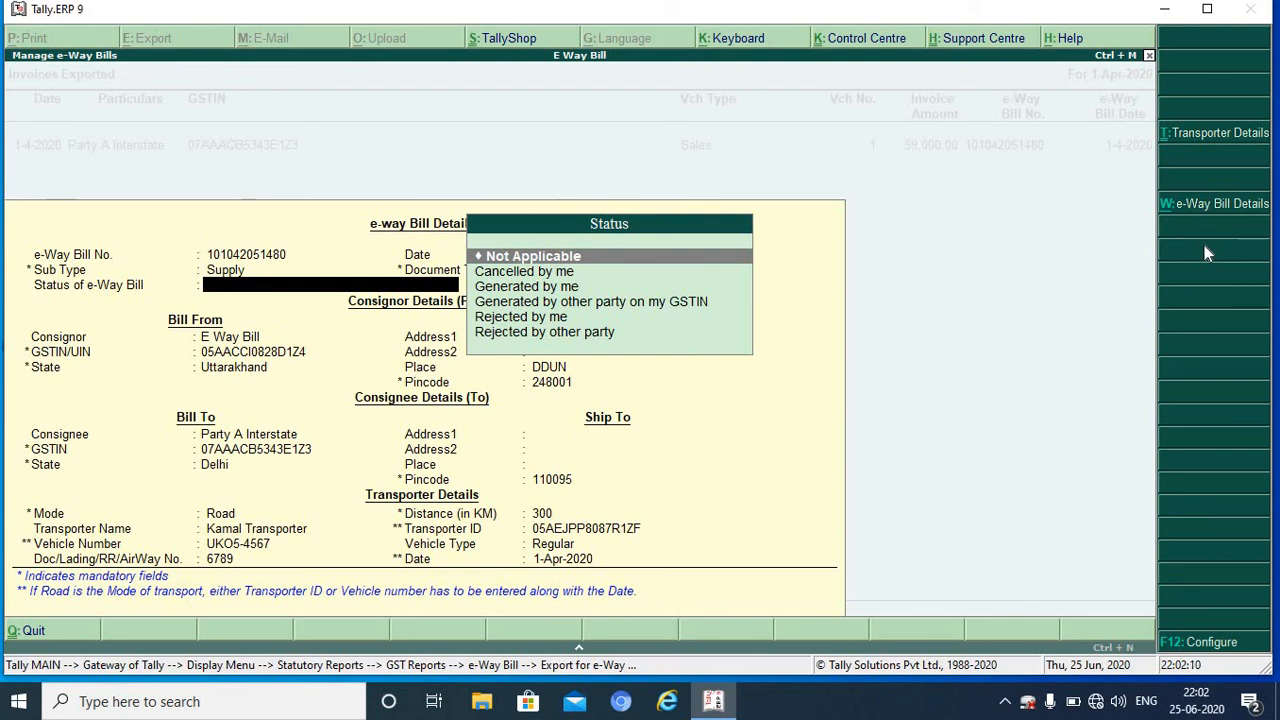
pyautogui.press('Down')
pyautogui.press('Down')
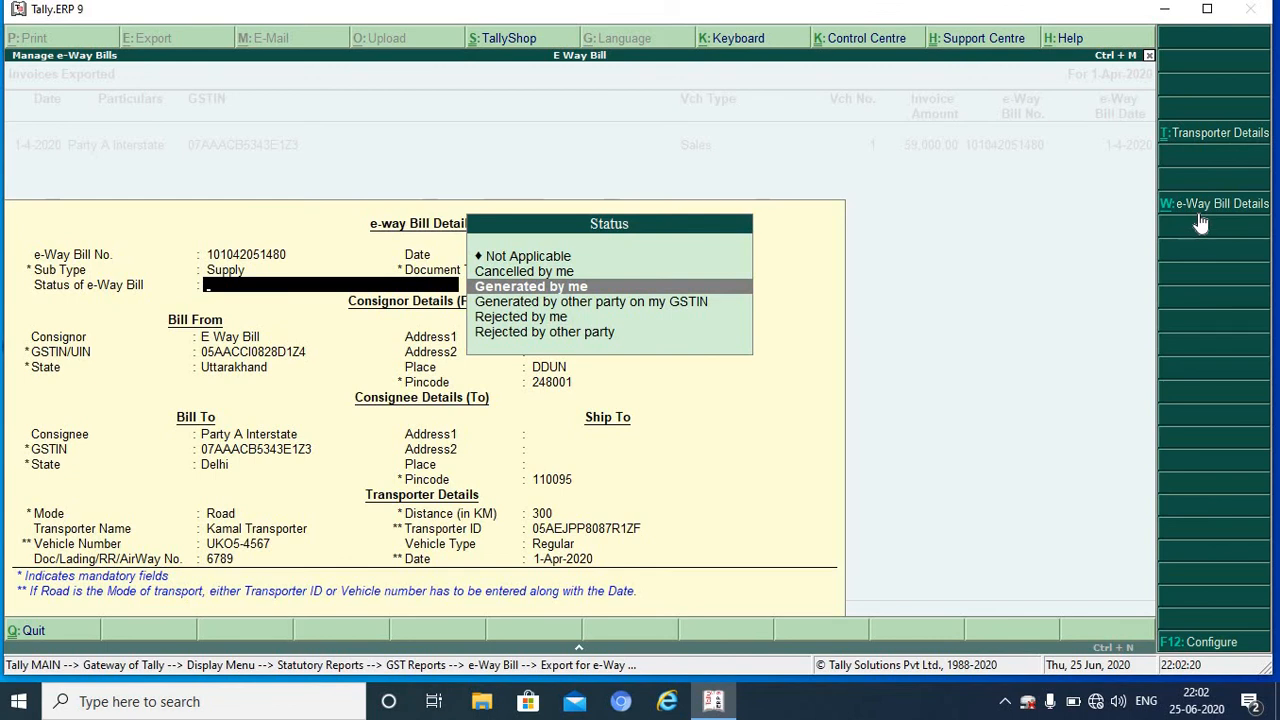
pyautogui.press('Return')
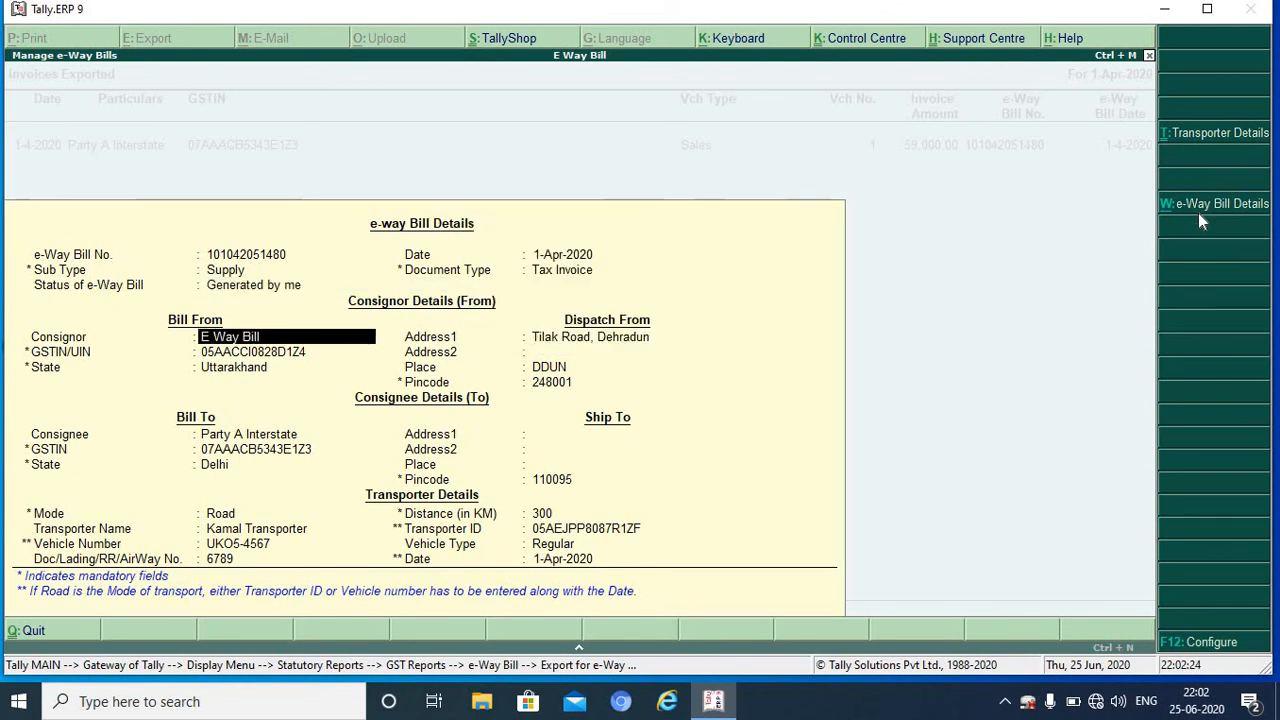
pyautogui.press('BackSpace')
pyautogui.press('BackSpace')
pyautogui.press('BackSpace')
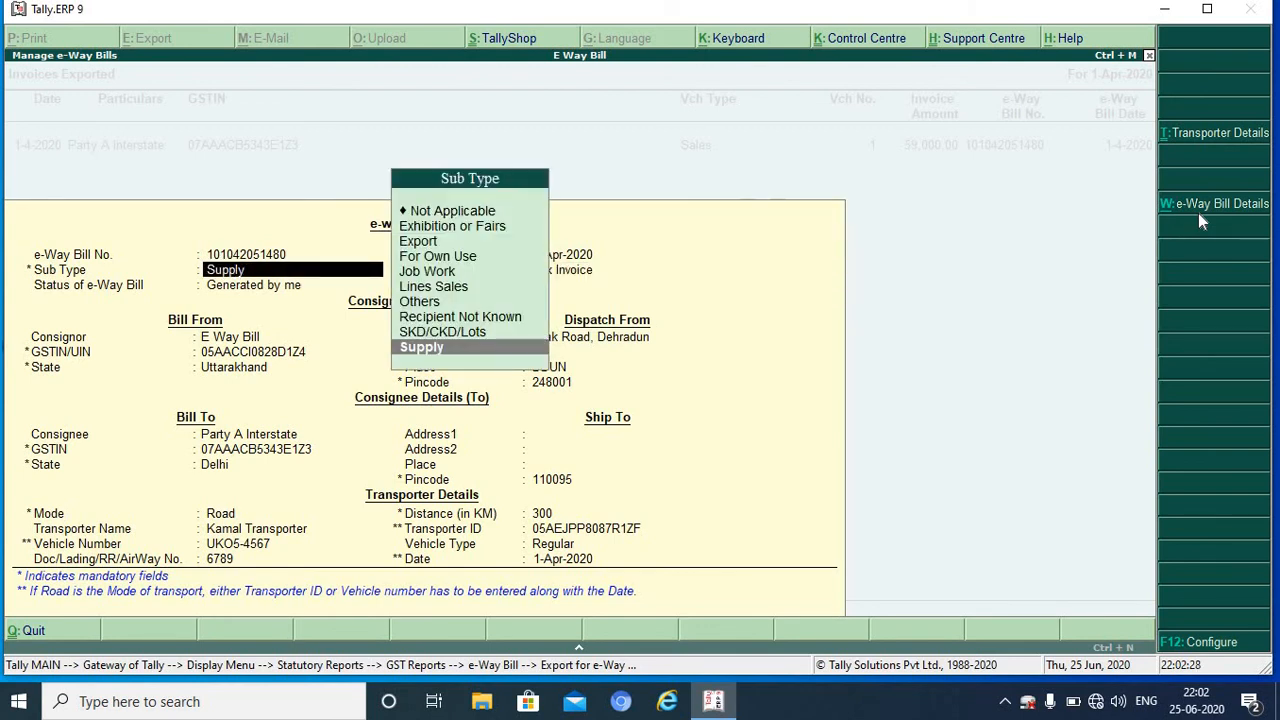
pyautogui.press('Up')
pyautogui.press('Up')
pyautogui.press('Up')
pyautogui.press('Up')
pyautogui.press('Up')
pyautogui.press('Up')
pyautogui.press('Up')
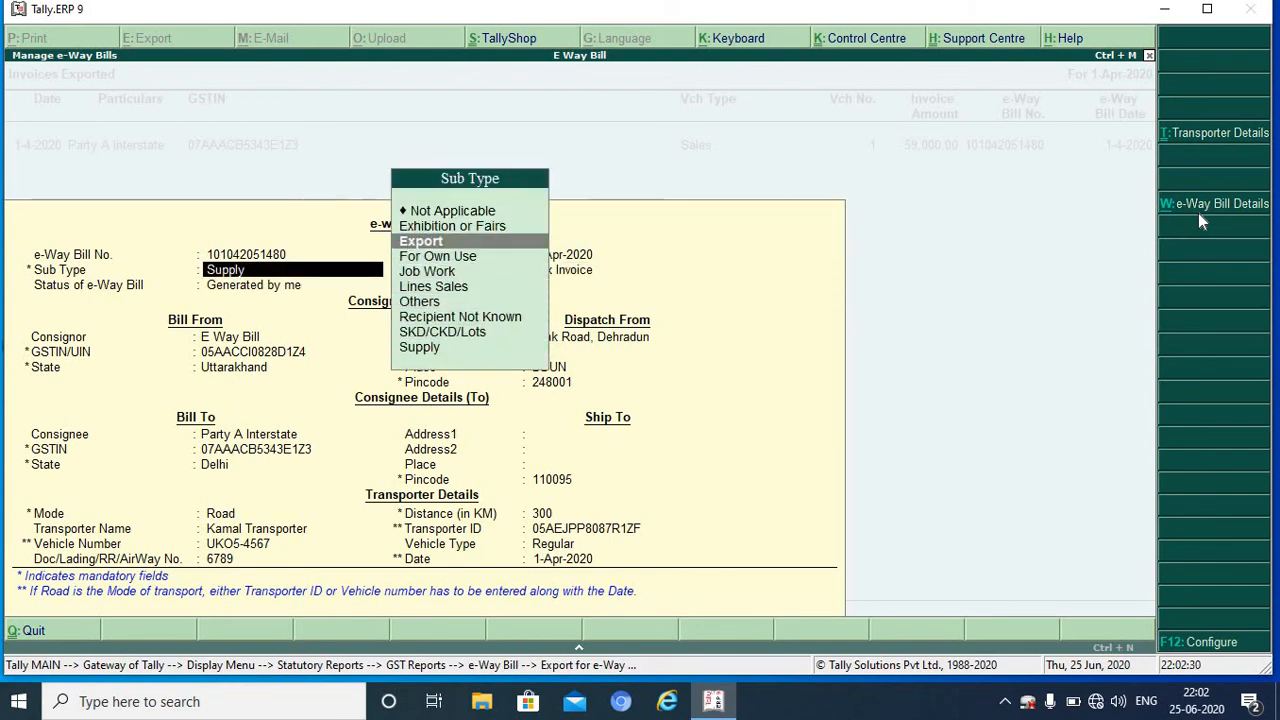
pyautogui.press('Up')
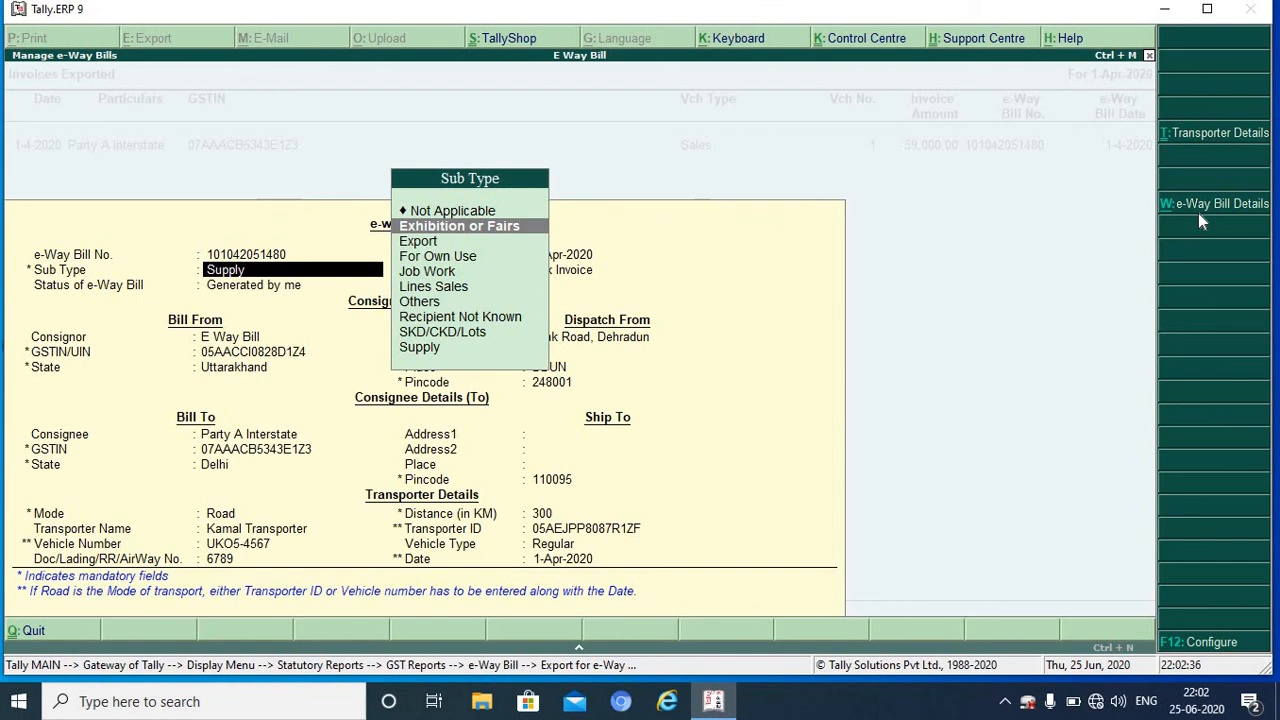
pyautogui.press('Down')
pyautogui.press('Down')
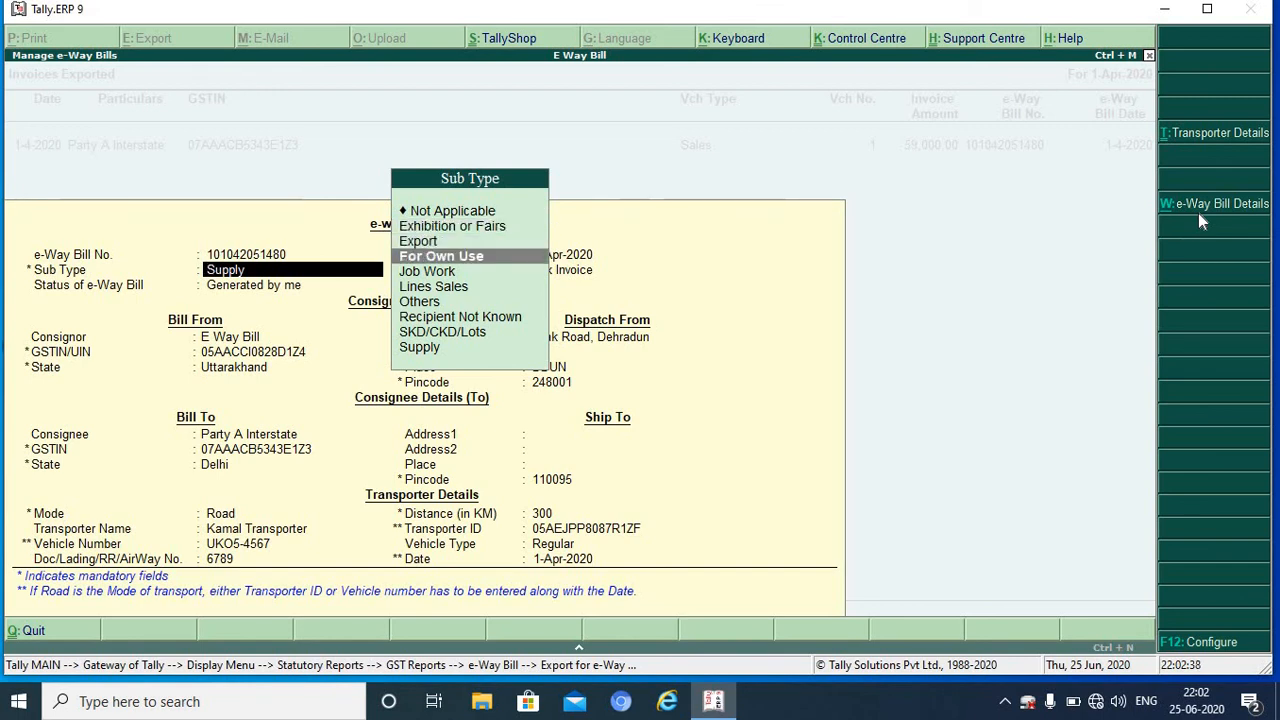
pyautogui.press('Down')
pyautogui.press('Down')
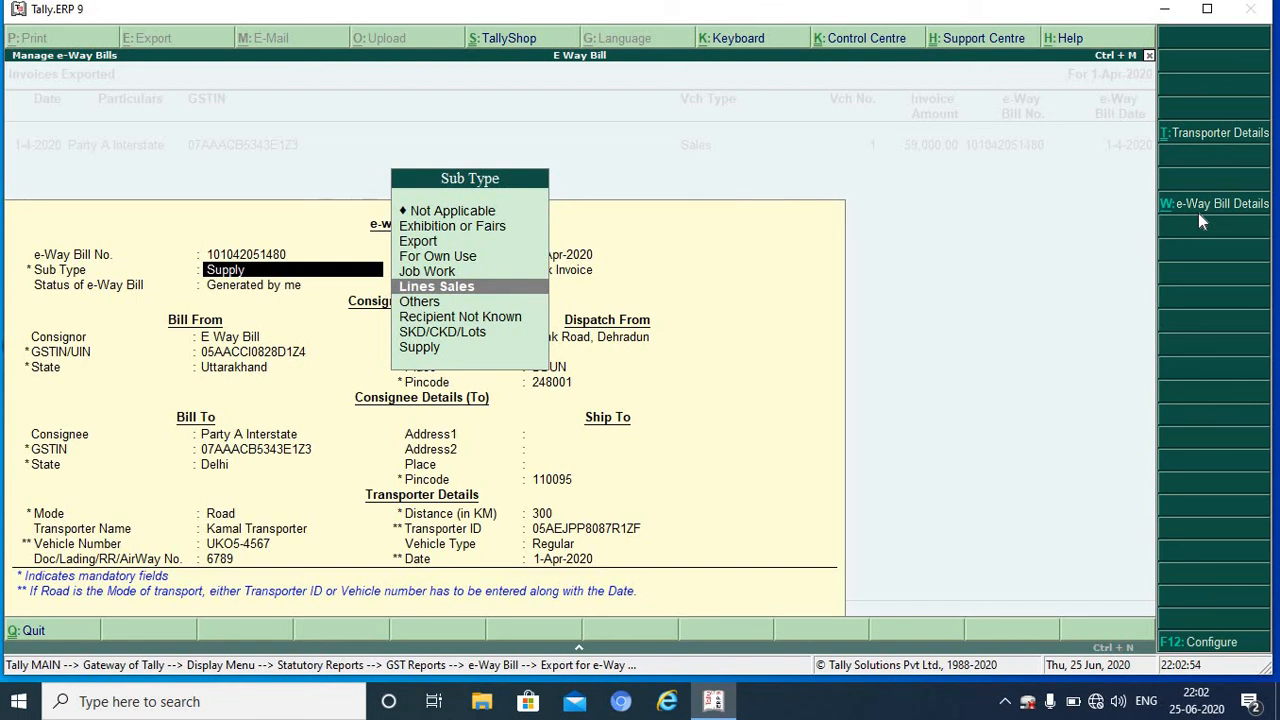
pyautogui.press('Down')
pyautogui.press('Down')
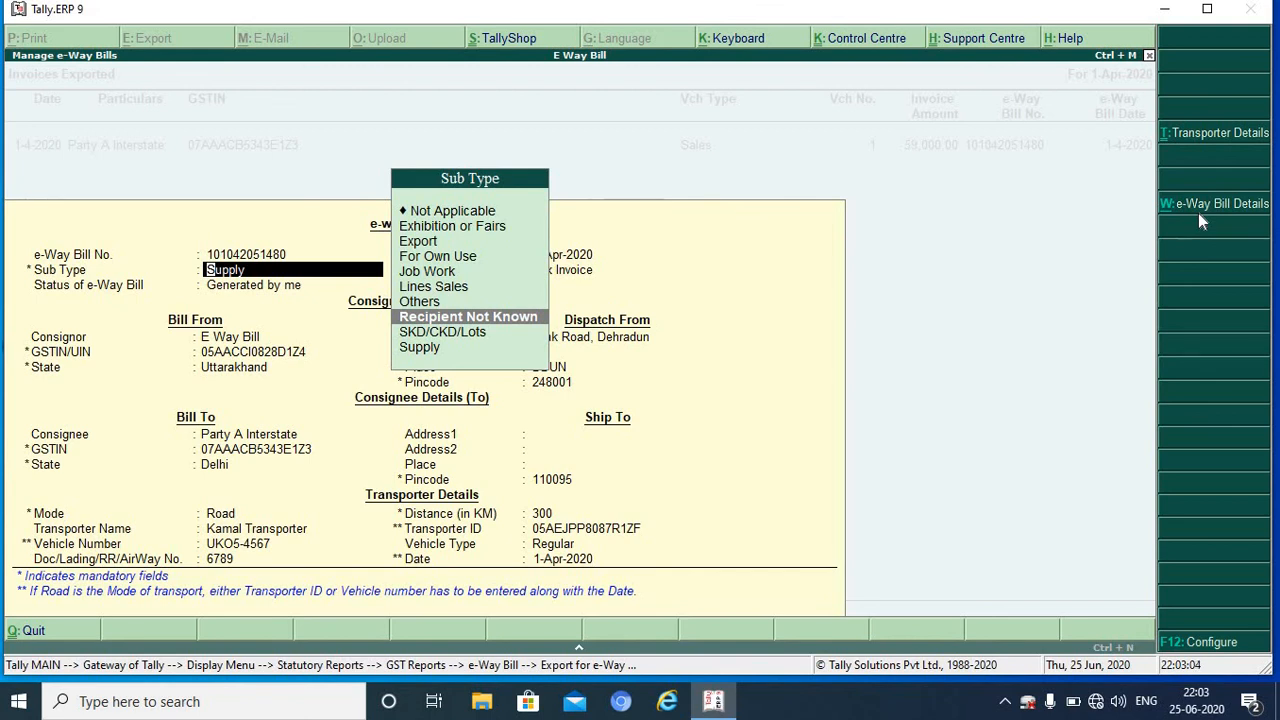
pyautogui.press('Down')
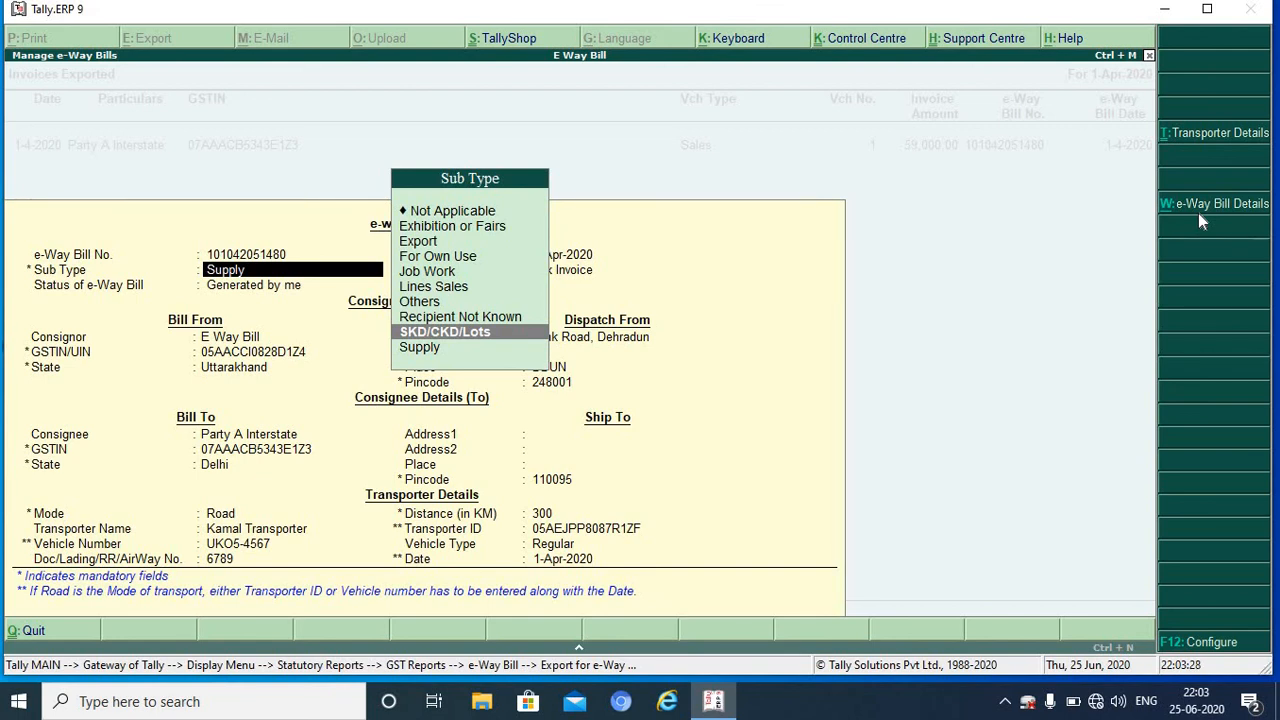
pyautogui.press('Down')
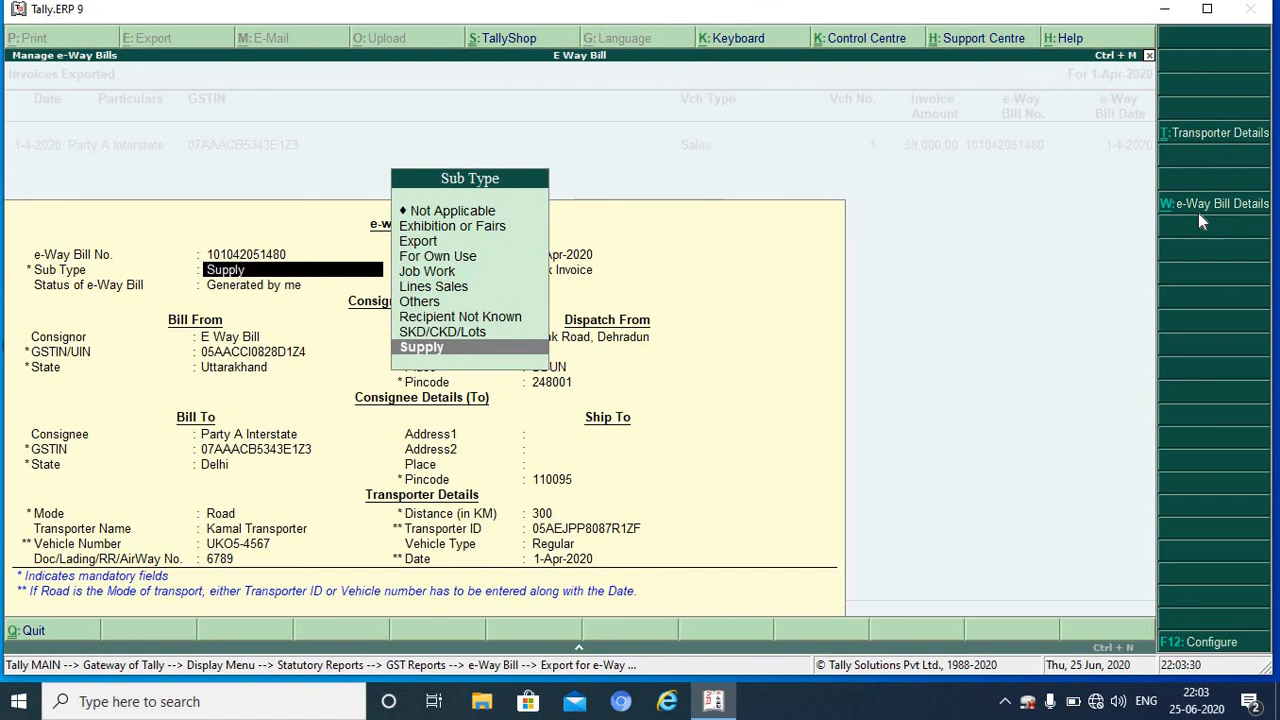
pyautogui.press('Return')
pyautogui.press('Return')
pyautogui.press('Return')
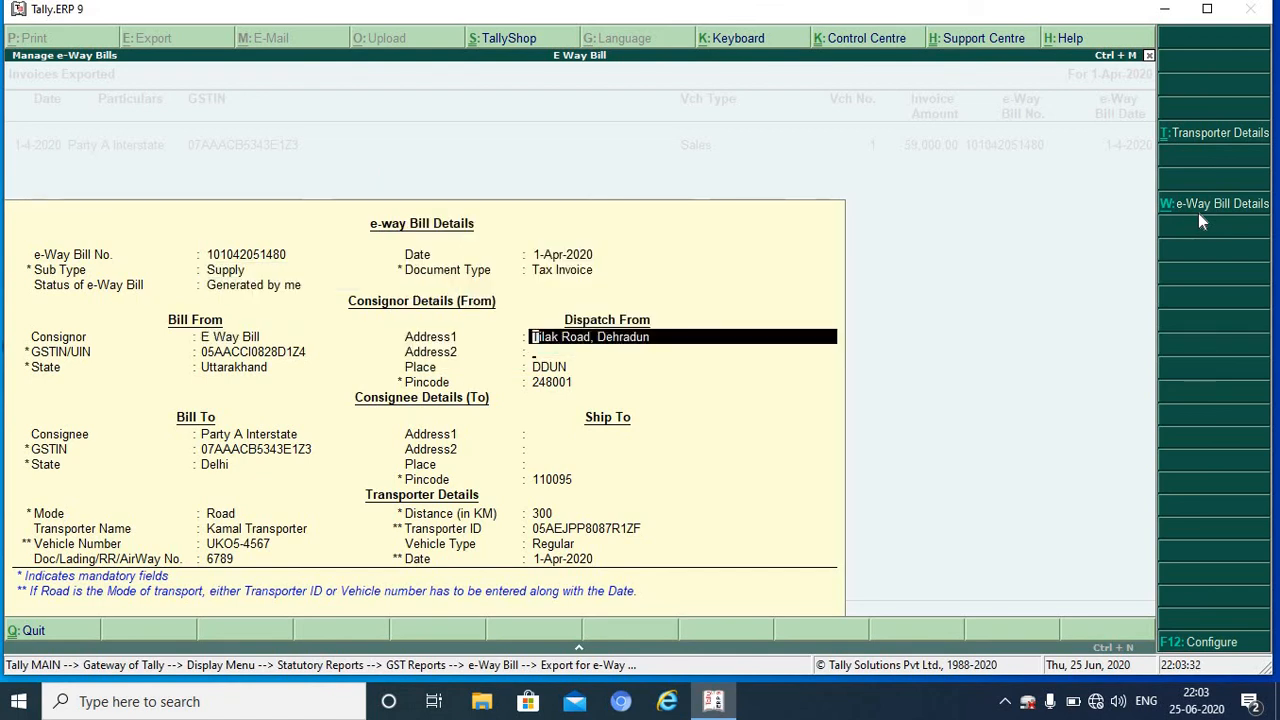
pyautogui.press('Return')
pyautogui.press('Return')
pyautogui.press('Return')
pyautogui.press('Return')
pyautogui.press('Return')
pyautogui.press('Return')
pyautogui.press('Return')
pyautogui.press('Return')
pyautogui.press('Return')
pyautogui.press('Return')
pyautogui.press('Return')
pyautogui.press('Return')
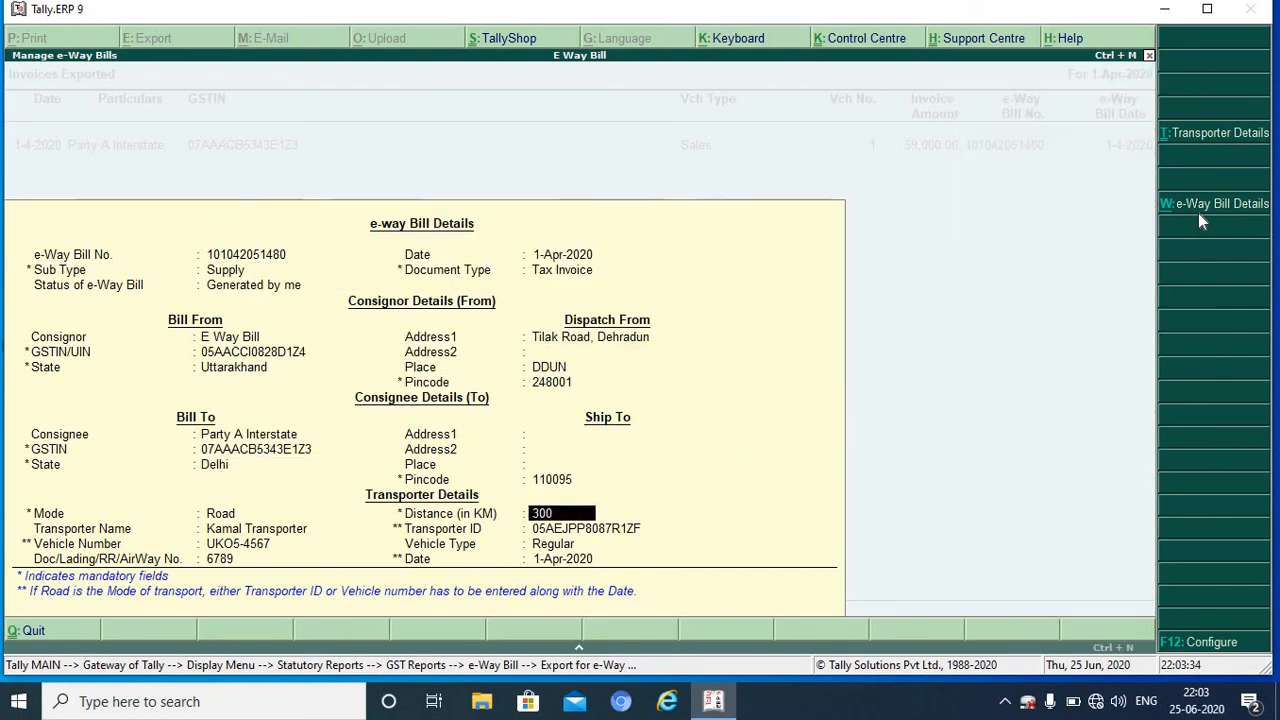
# Step: Accept the e-way bill details for invoice 1, recheck them, and return to the report
pyautogui.press('Return')
pyautogui.press('Return')
pyautogui.press('Return')
pyautogui.press('Return')
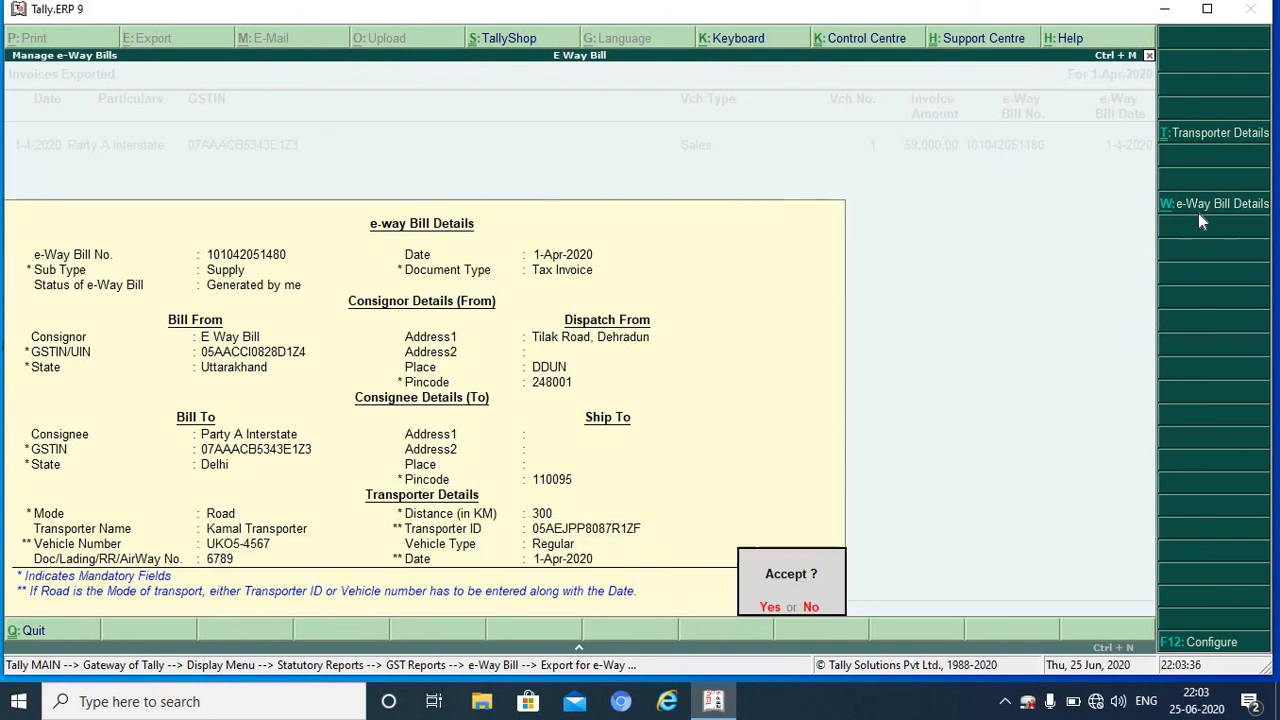
pyautogui.press('y')
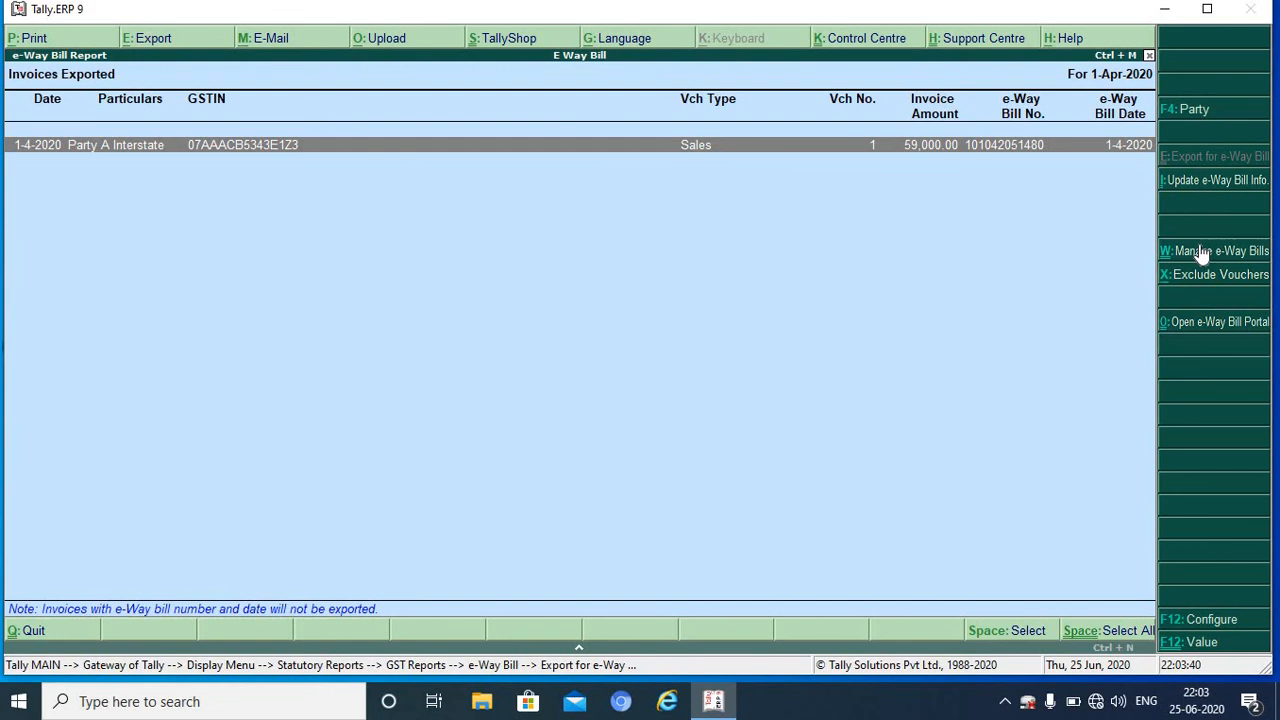
pyautogui.click(1202, 252)
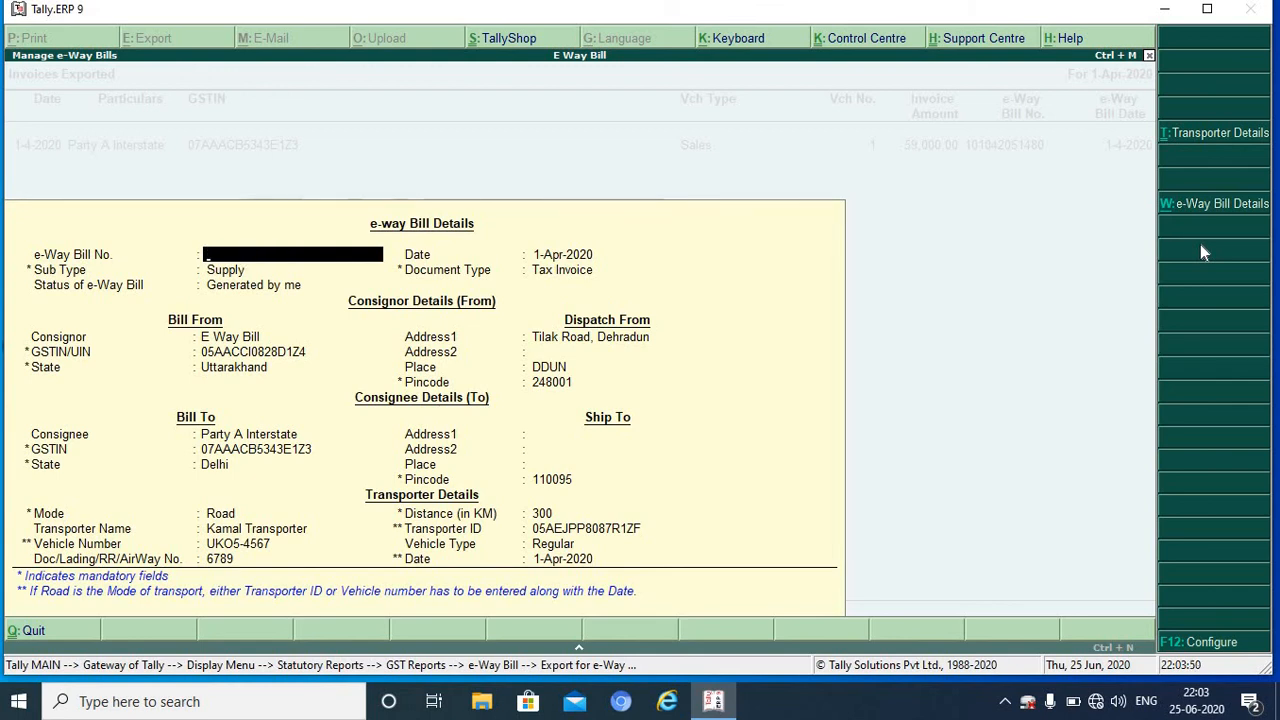
pyautogui.press('Escape')
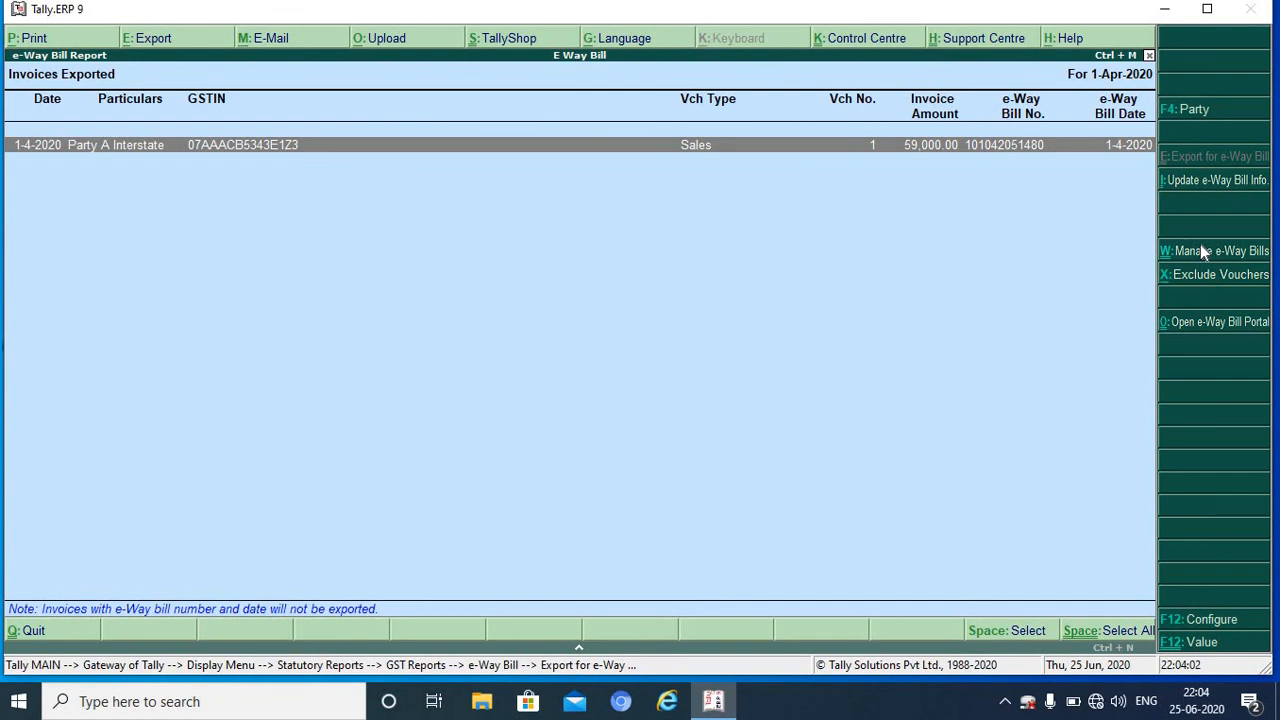
pyautogui.press('Escape')
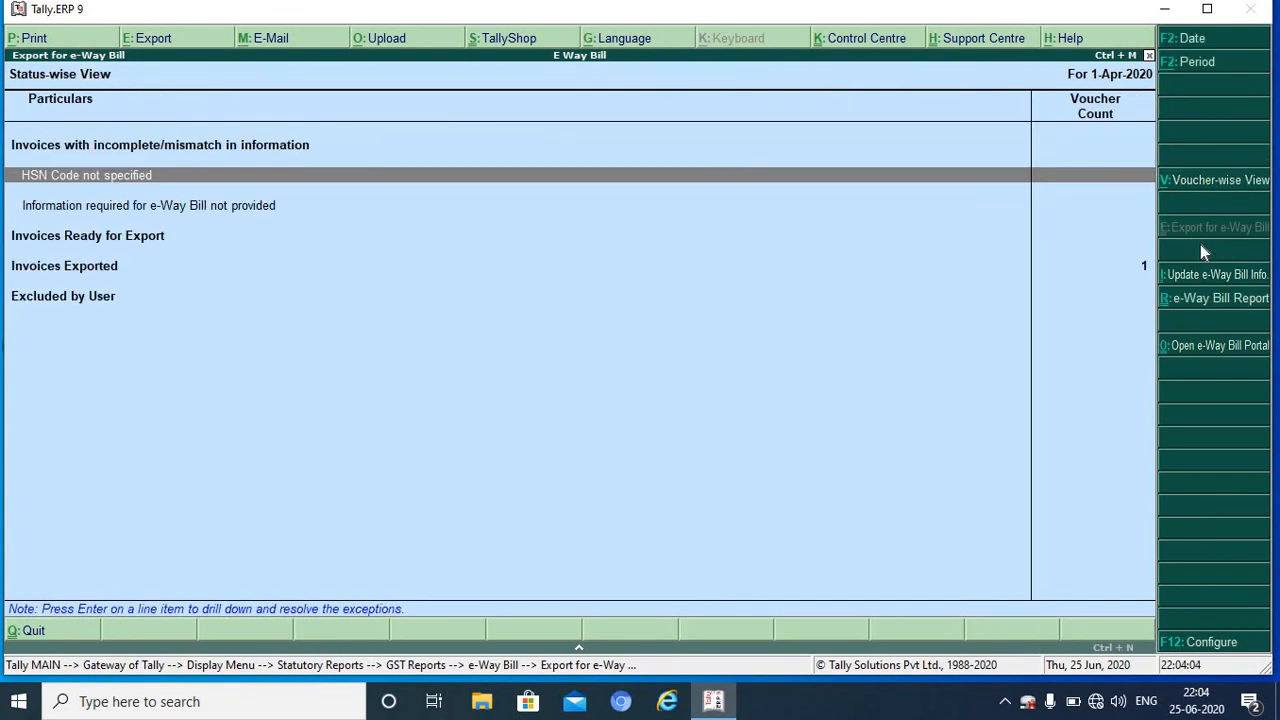